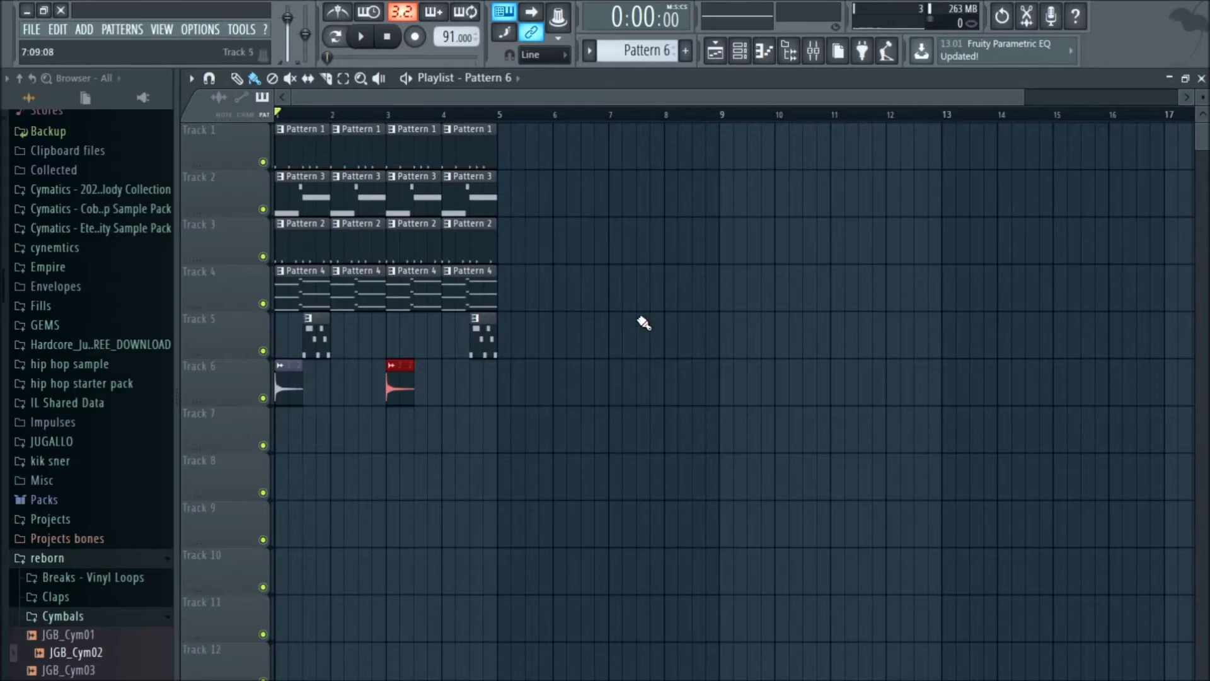
Play the playlist arrangement from the start and stop it before the end of bar 4.
key("space")
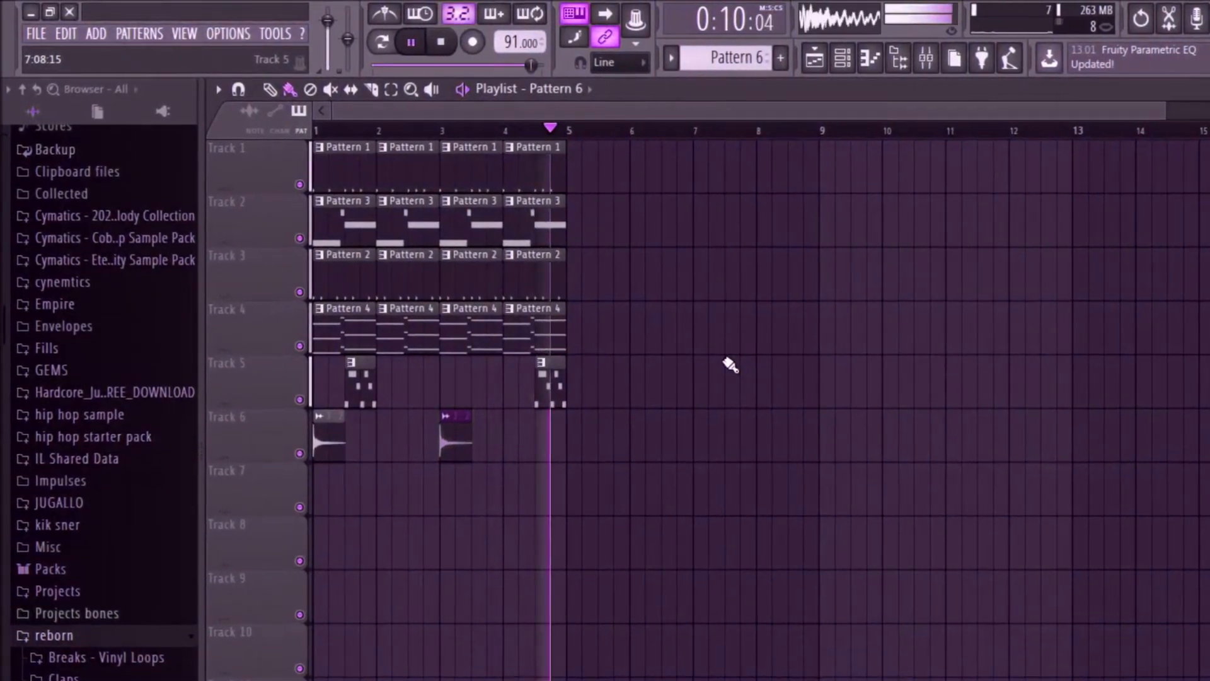
key("space")
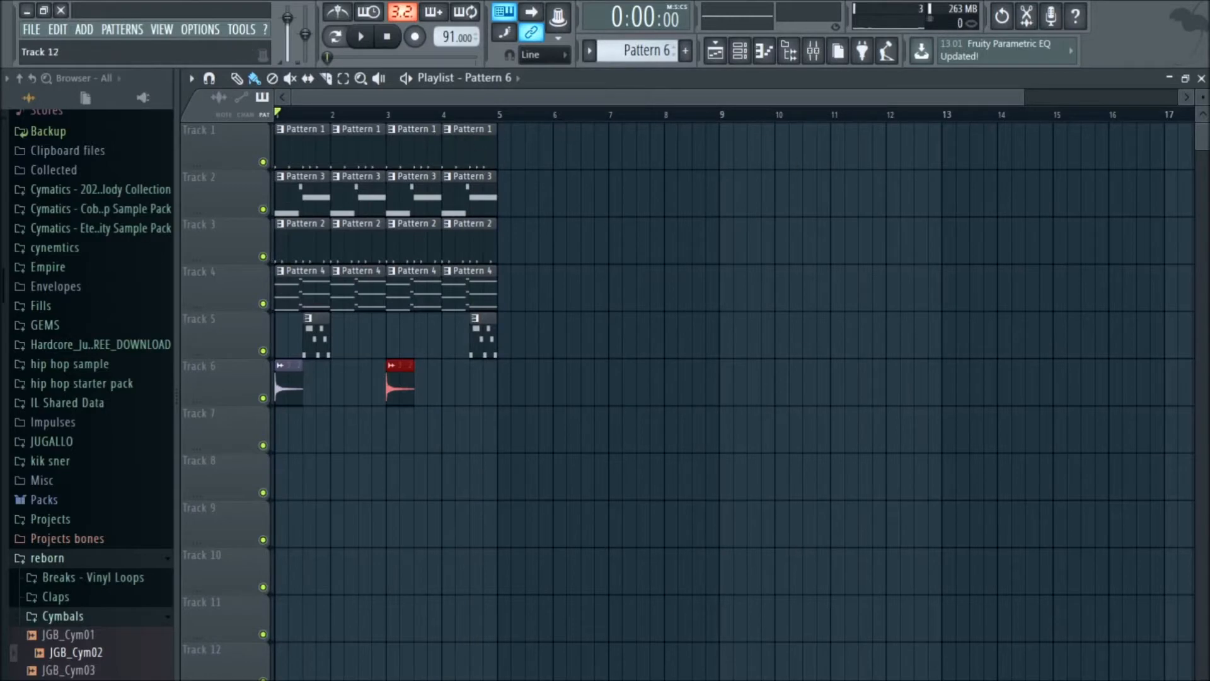
Open the JGB_CB_Kick24 channel settings from the Pattern 1 channel rack and audition the kick several times.
left_click_drag(455, 96, 192, 104)
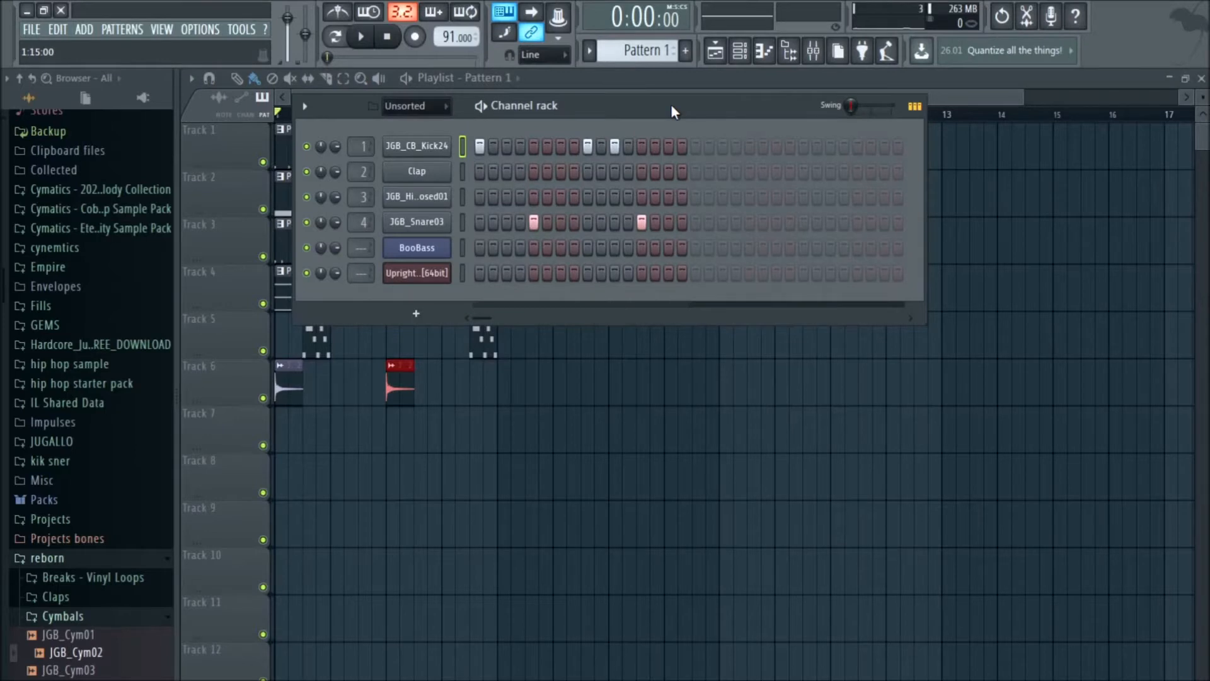
left_click_drag(674, 112, 806, 86)
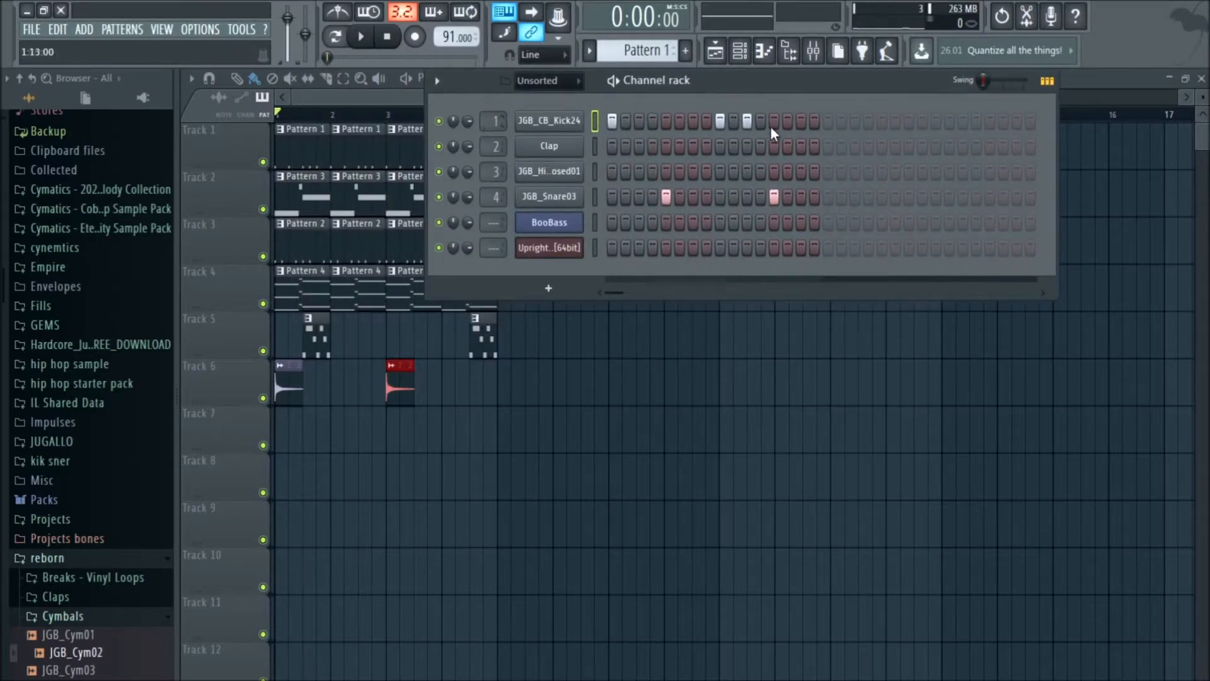
left_click(550, 120)
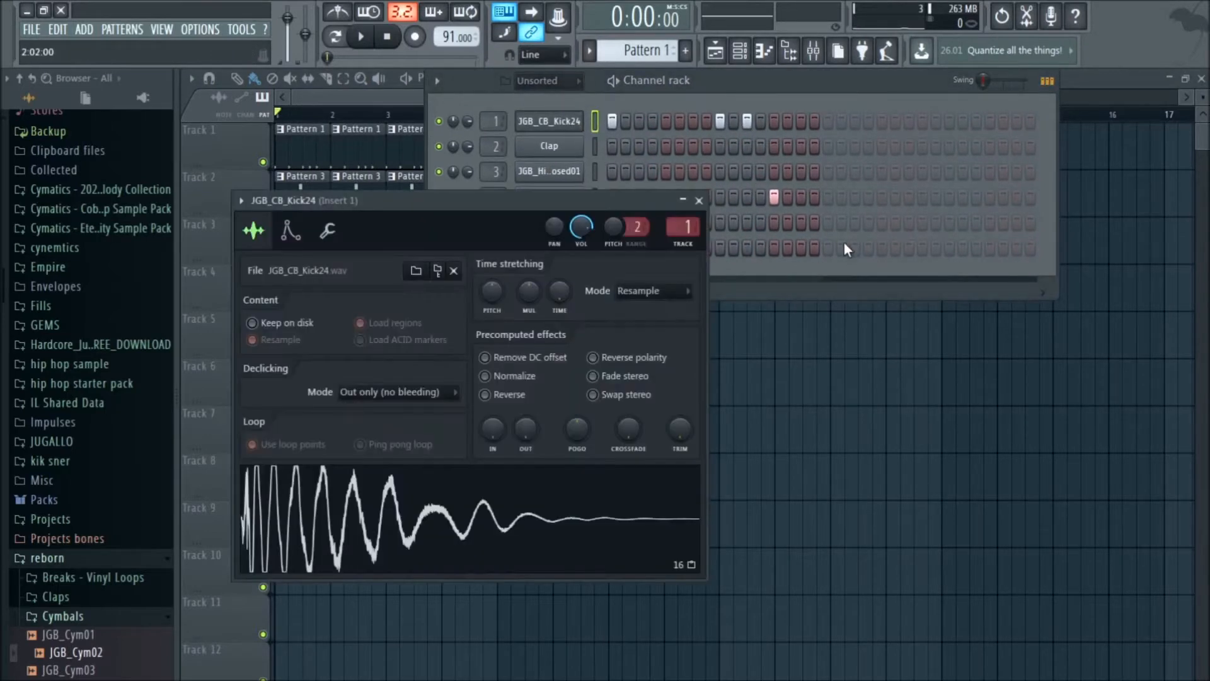
key("q")
key("q")
key("q")
key("q")
key("q")
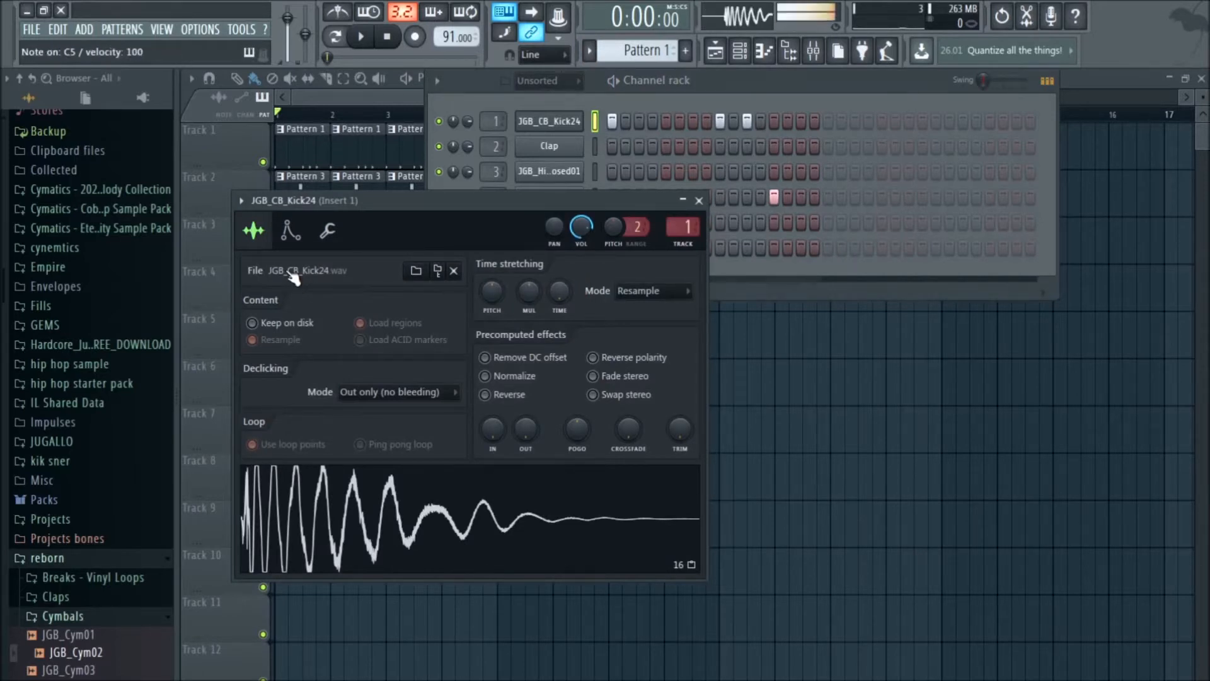
left_click(241, 201)
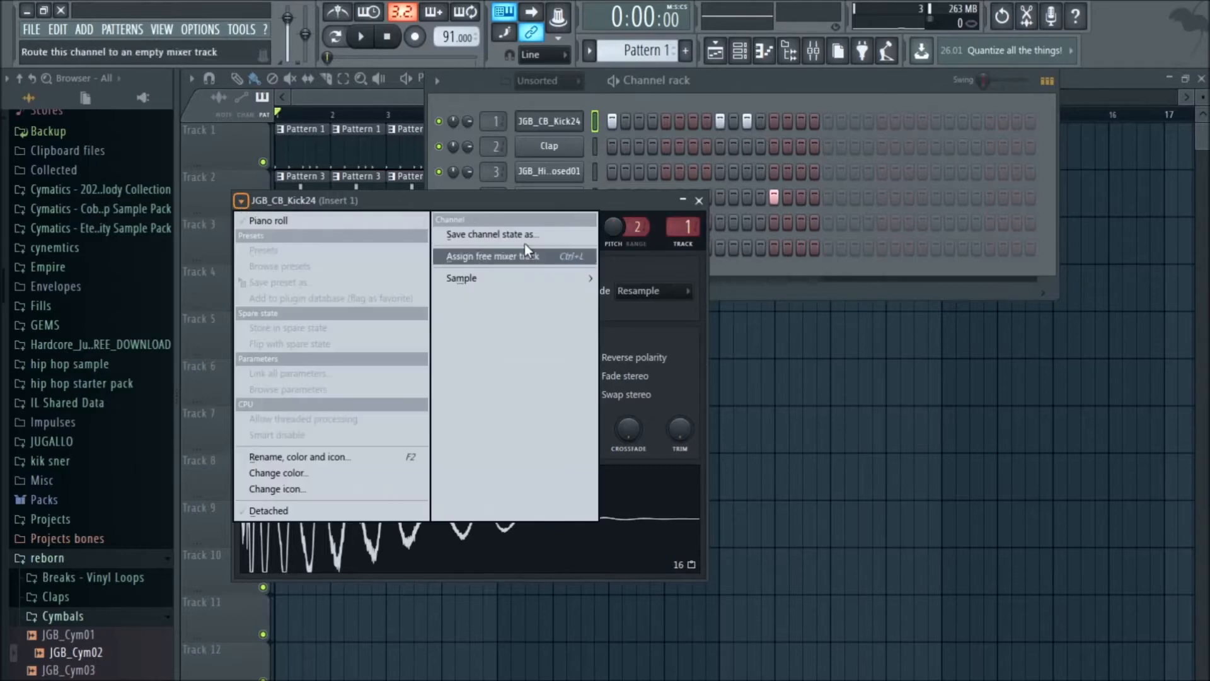
left_click(561, 200)
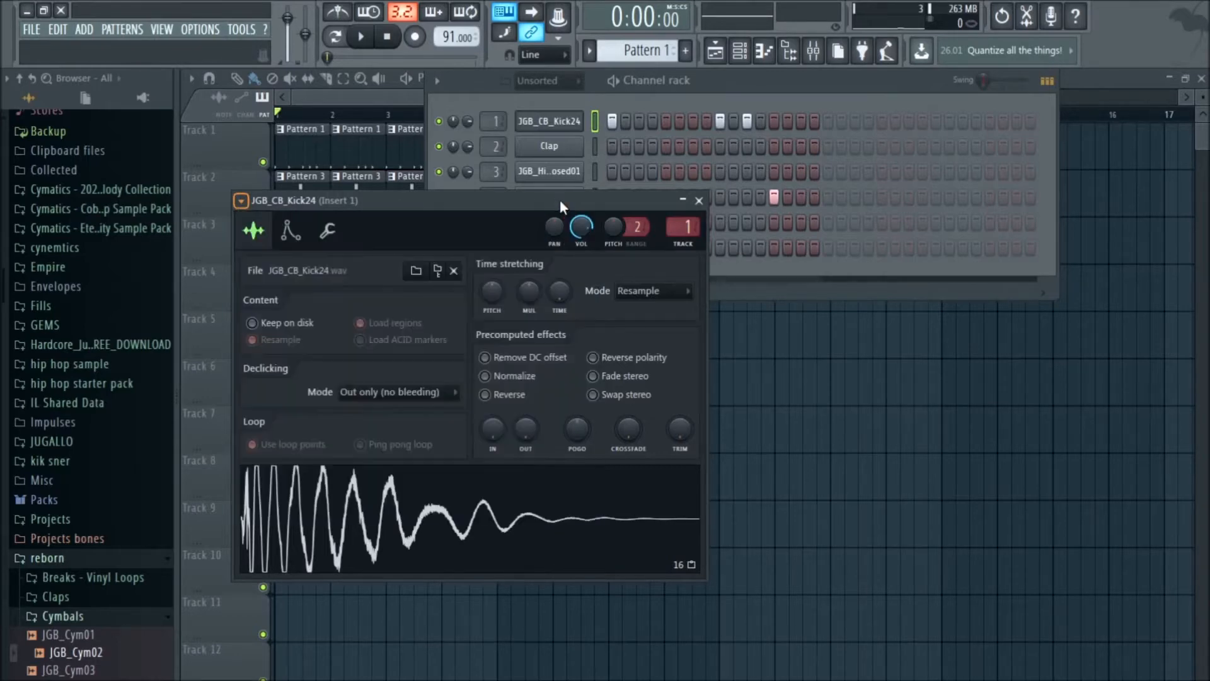
left_click(698, 201)
left_click(570, 126)
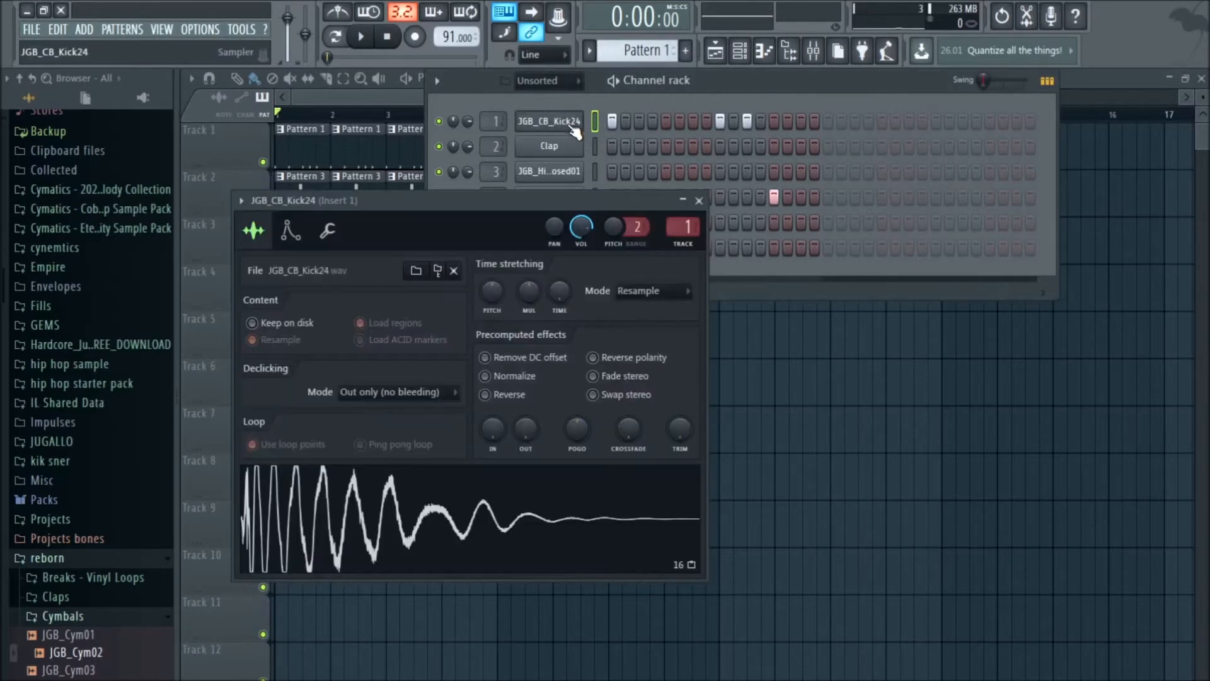
Assign the JGB_CB_Kick24 channel to a free mixer track and return to the playlist.
left_click(242, 201)
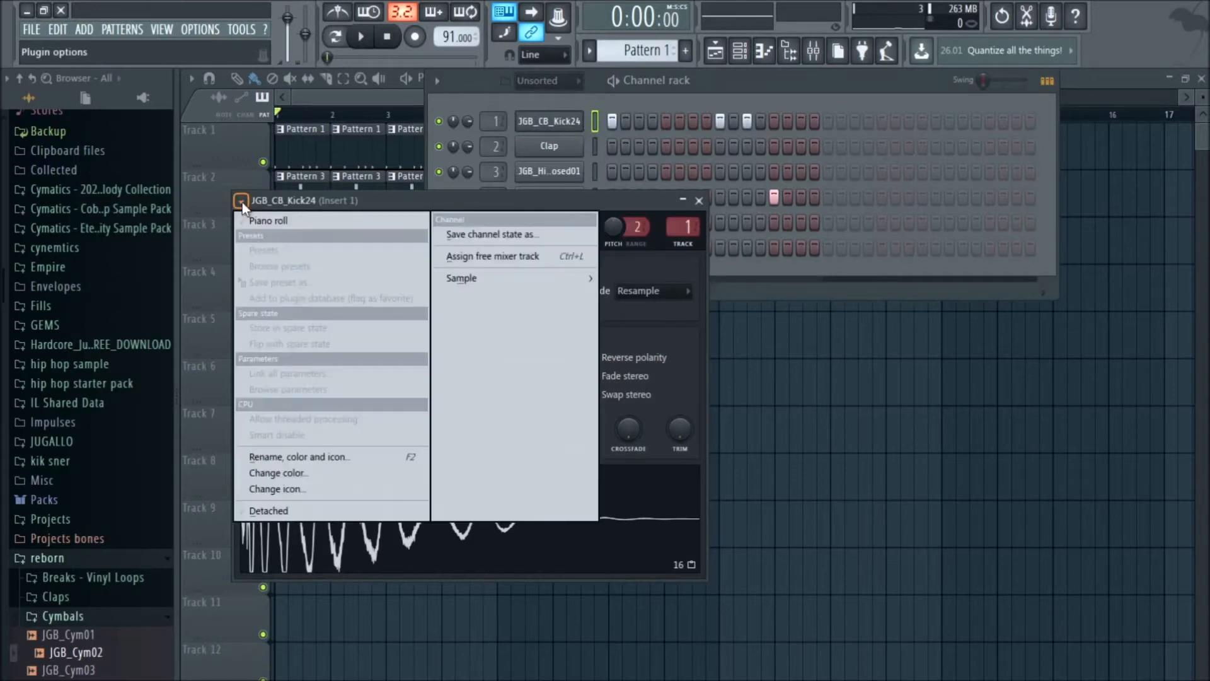
left_click(524, 259)
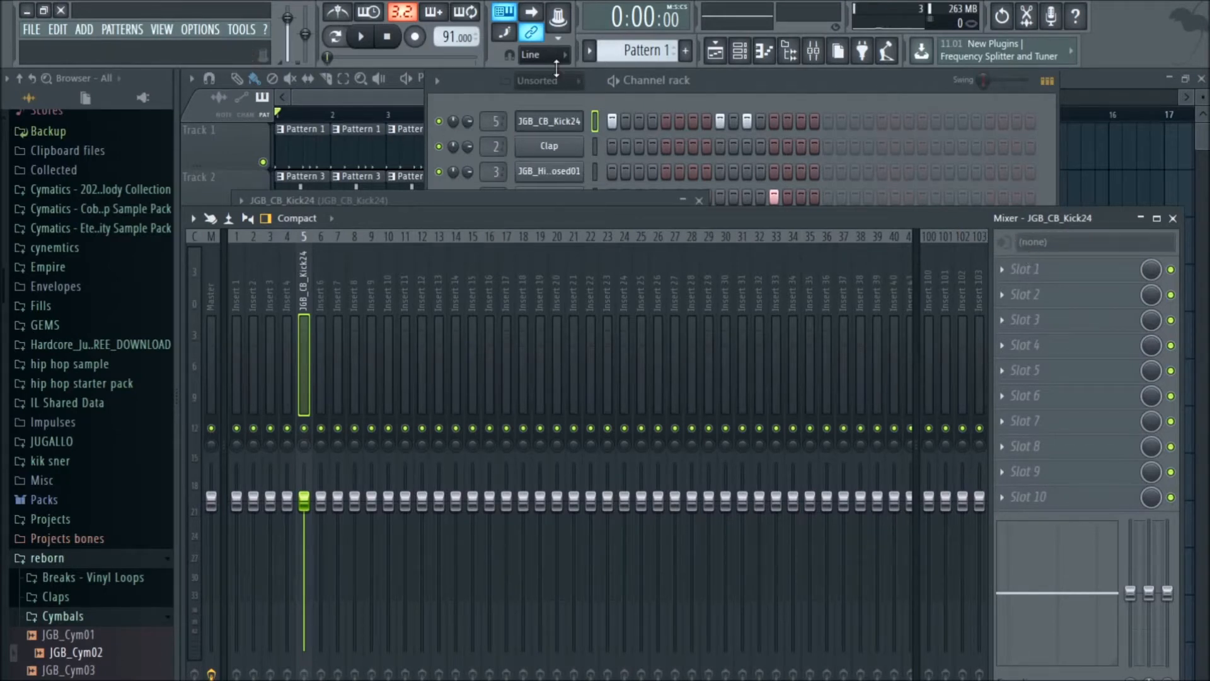
left_click(380, 101)
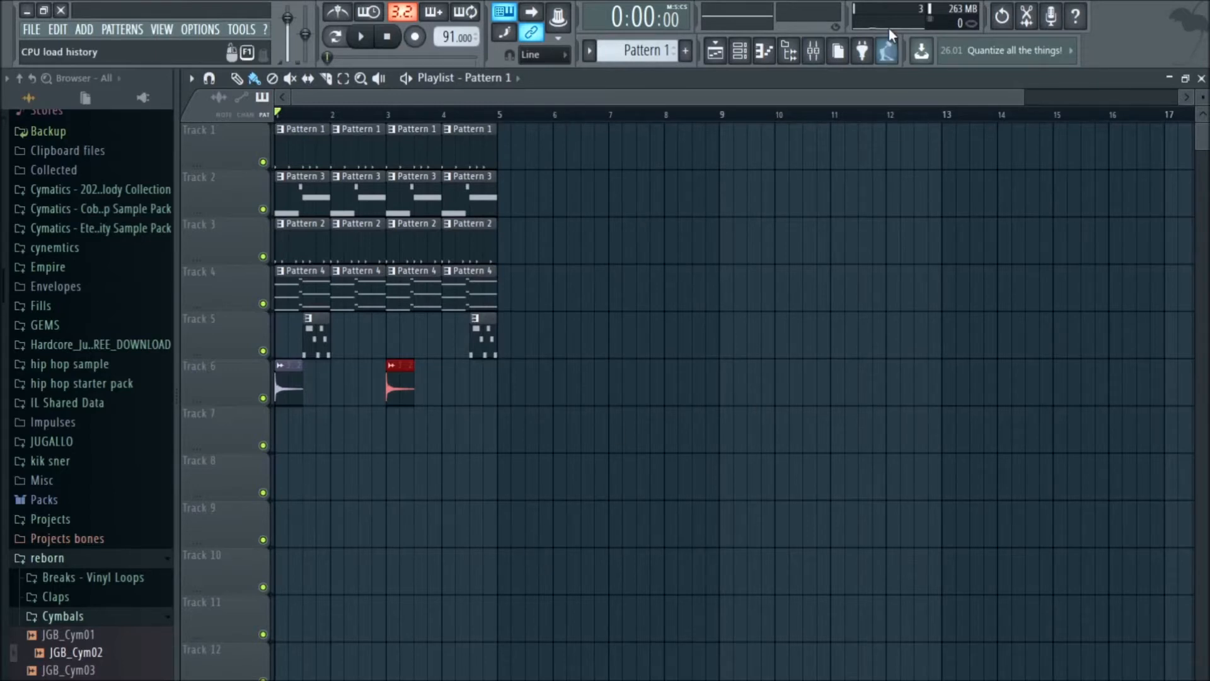
Show the mixer and load Fruity Reeverb 2 into effect slot 1 of the kick's track.
left_click(813, 50)
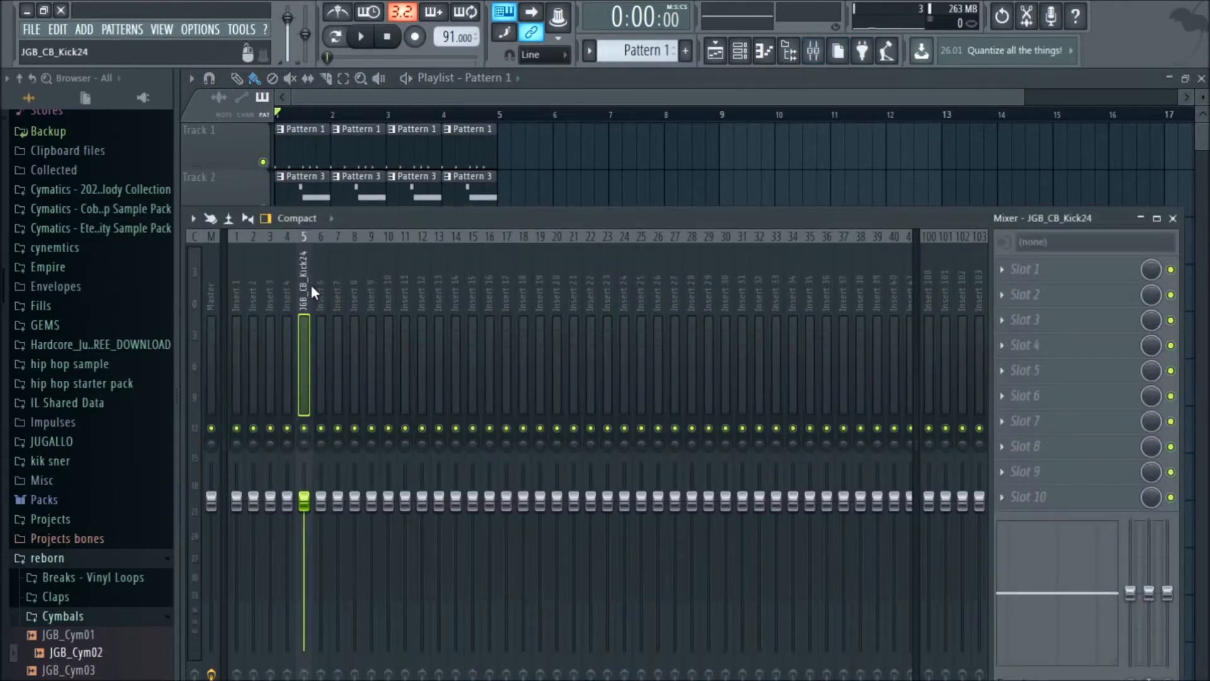
left_click(1028, 276)
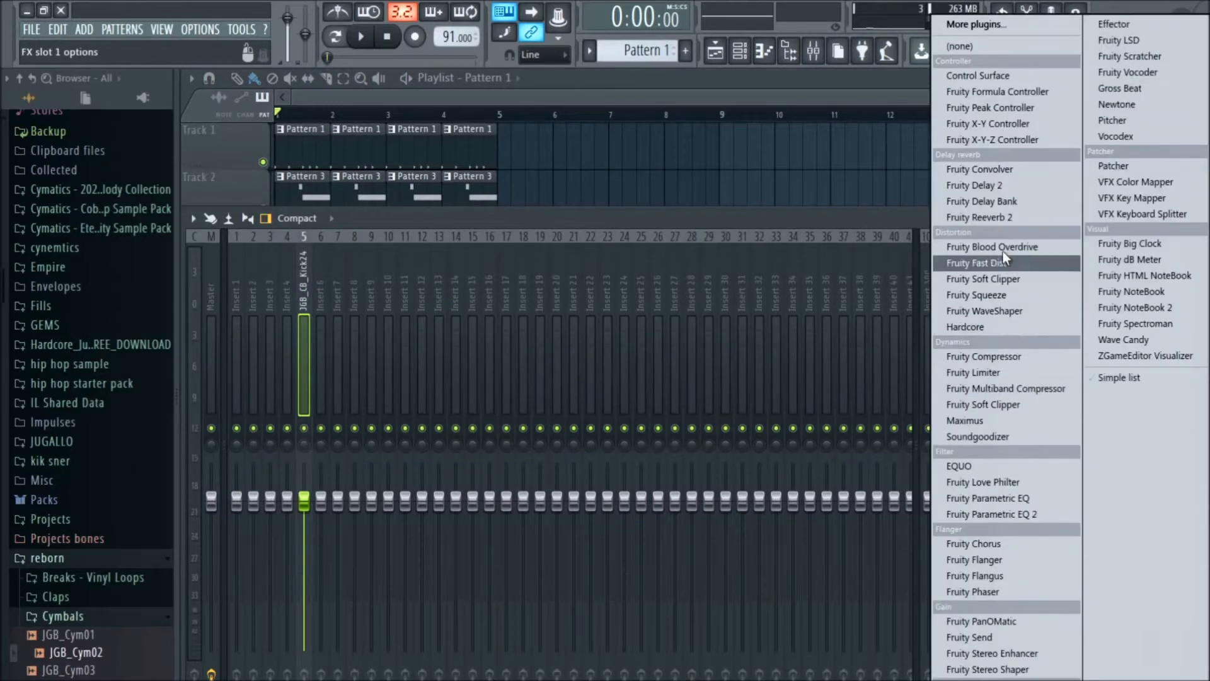
left_click(857, 225)
left_click(1088, 270)
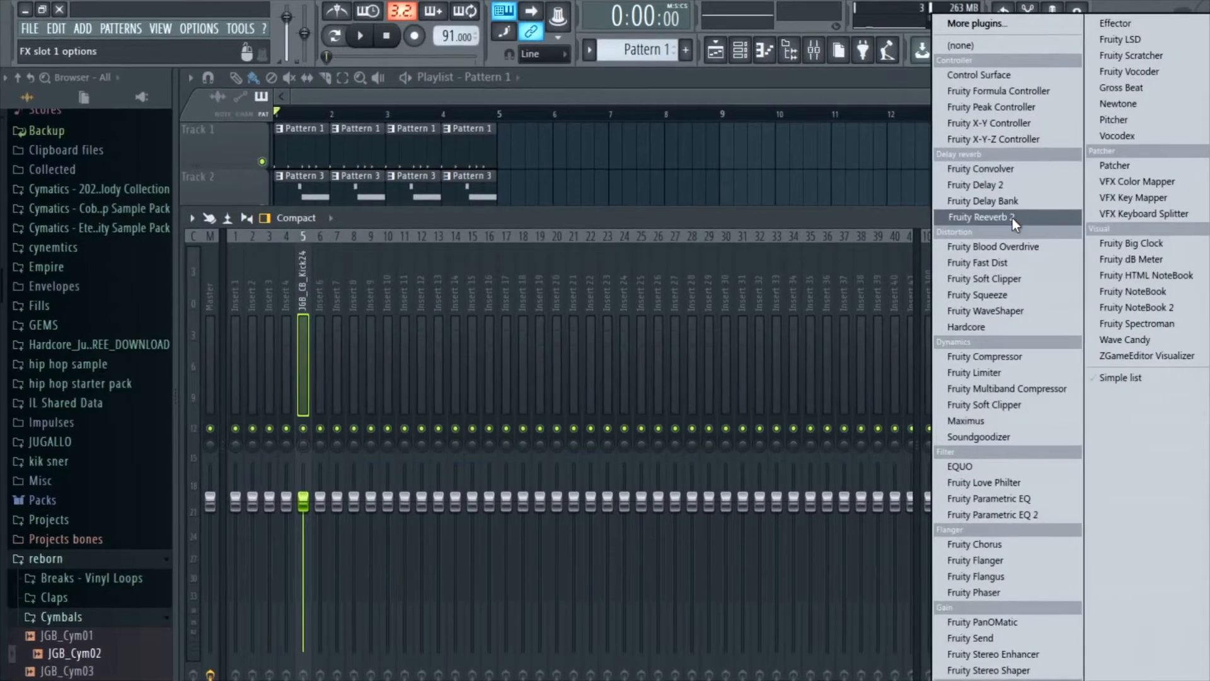
left_click(1014, 218)
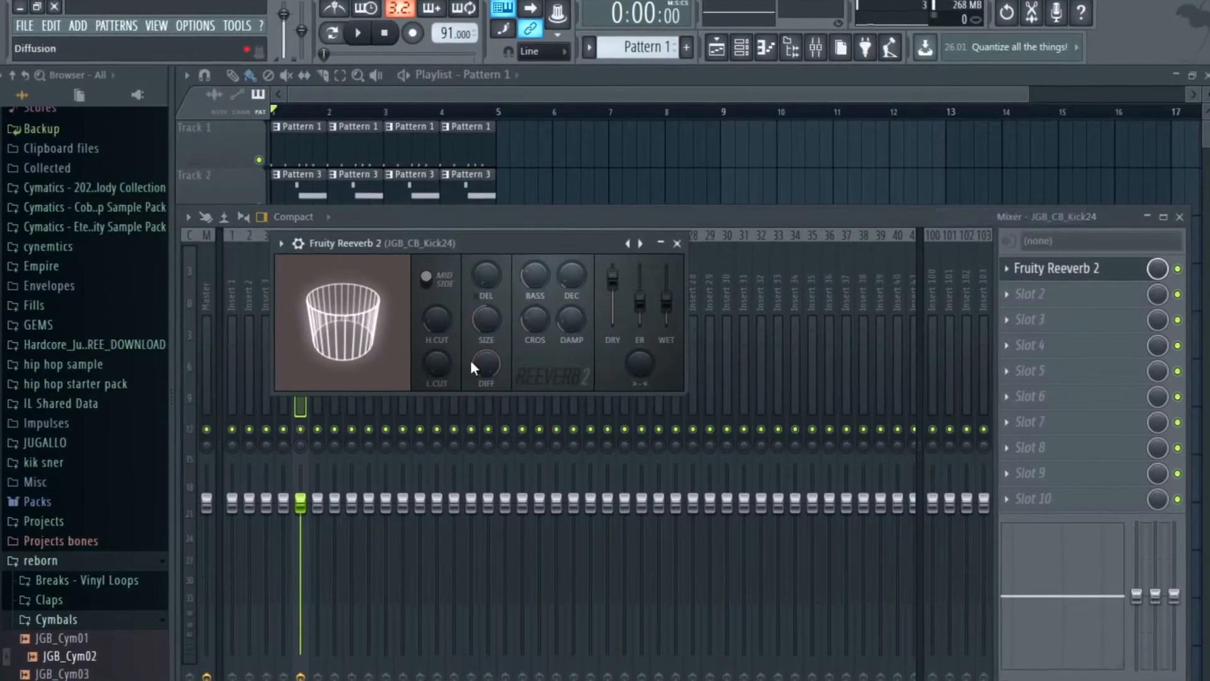
Lower the wet level of the kick's Fruity Reeverb 2 to 16% while auditioning the sound.
key("z")
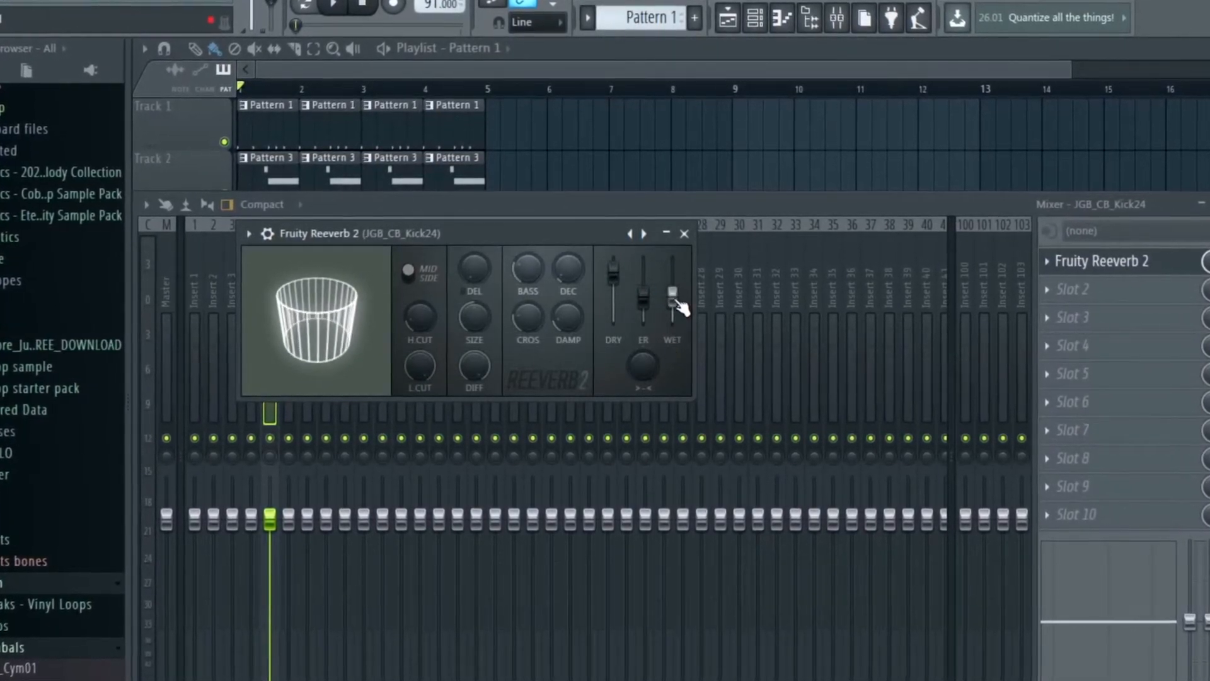
left_click_drag(675, 301, 675, 325)
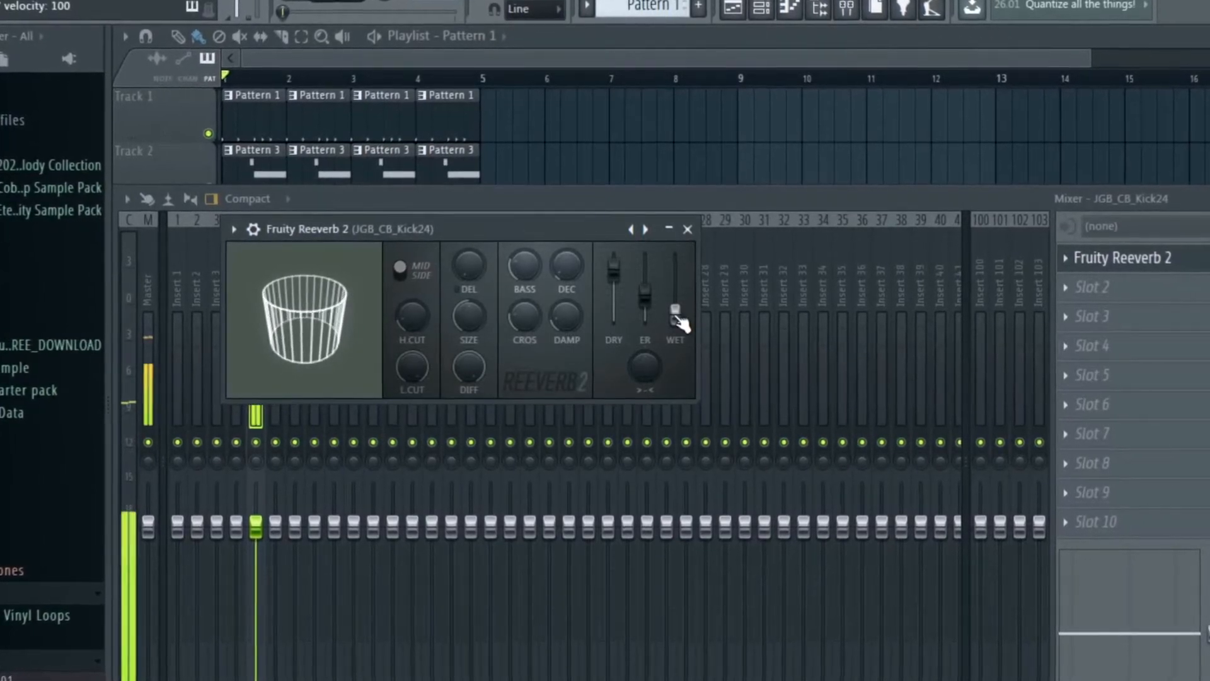
mouse_move(677, 312)
left_mouse_down()
mouse_move(683, 295)
mouse_move(679, 315)
left_mouse_up()
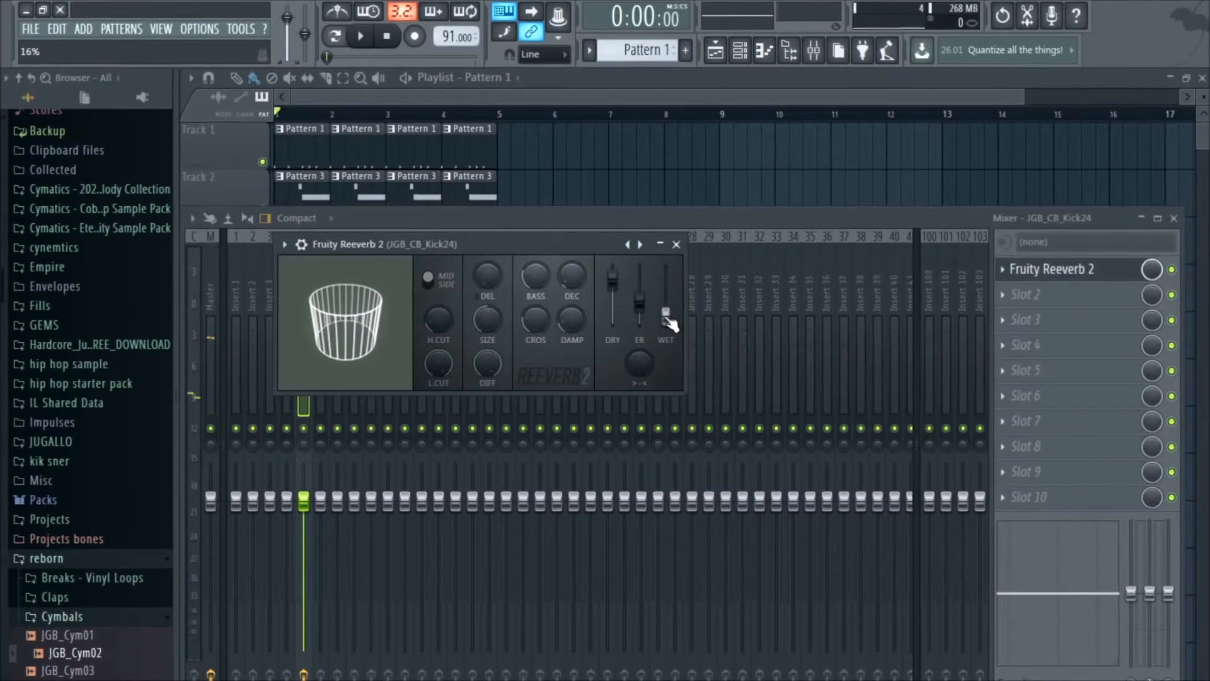
Load Fruity Parametric EQ 2 into effect slot 2 of the kick's track and reposition its window higher.
left_click(1067, 307)
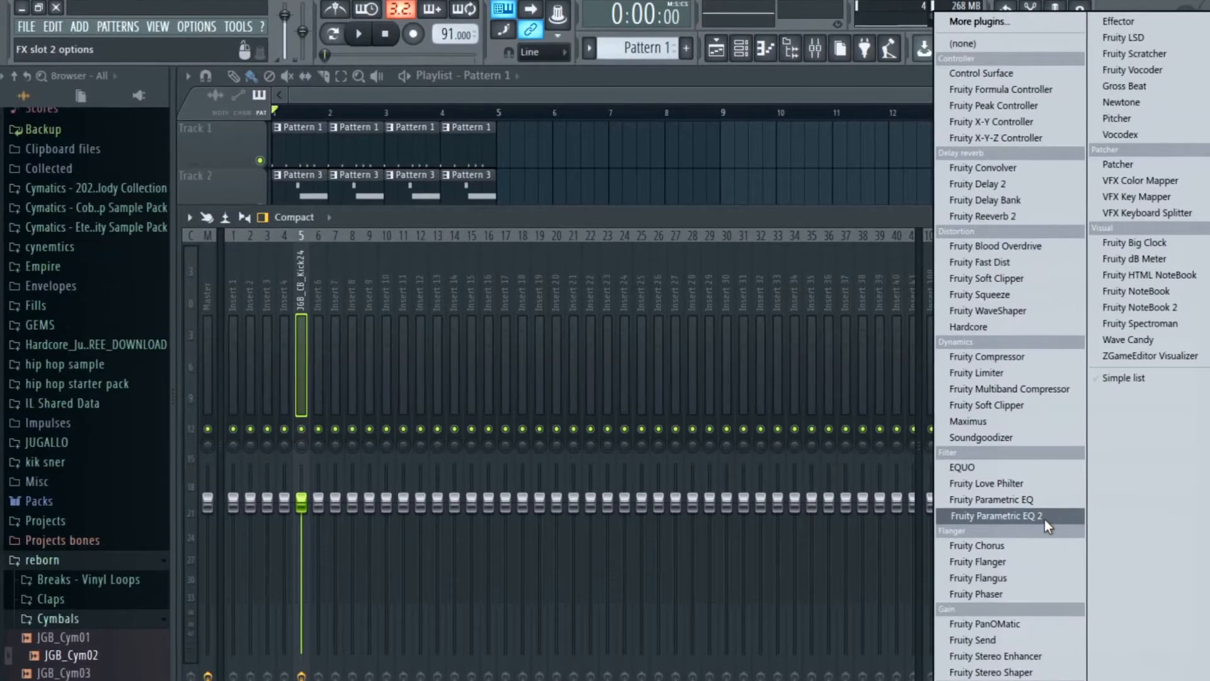
left_click(1045, 518)
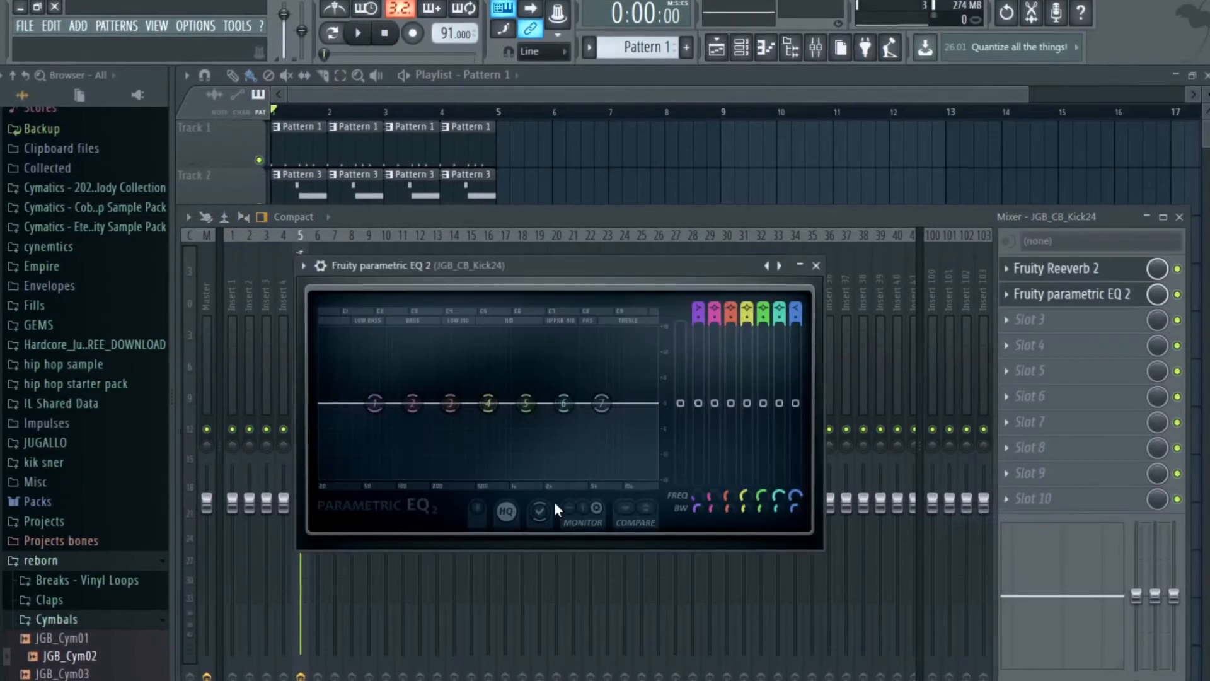
left_click_drag(588, 279, 594, 230)
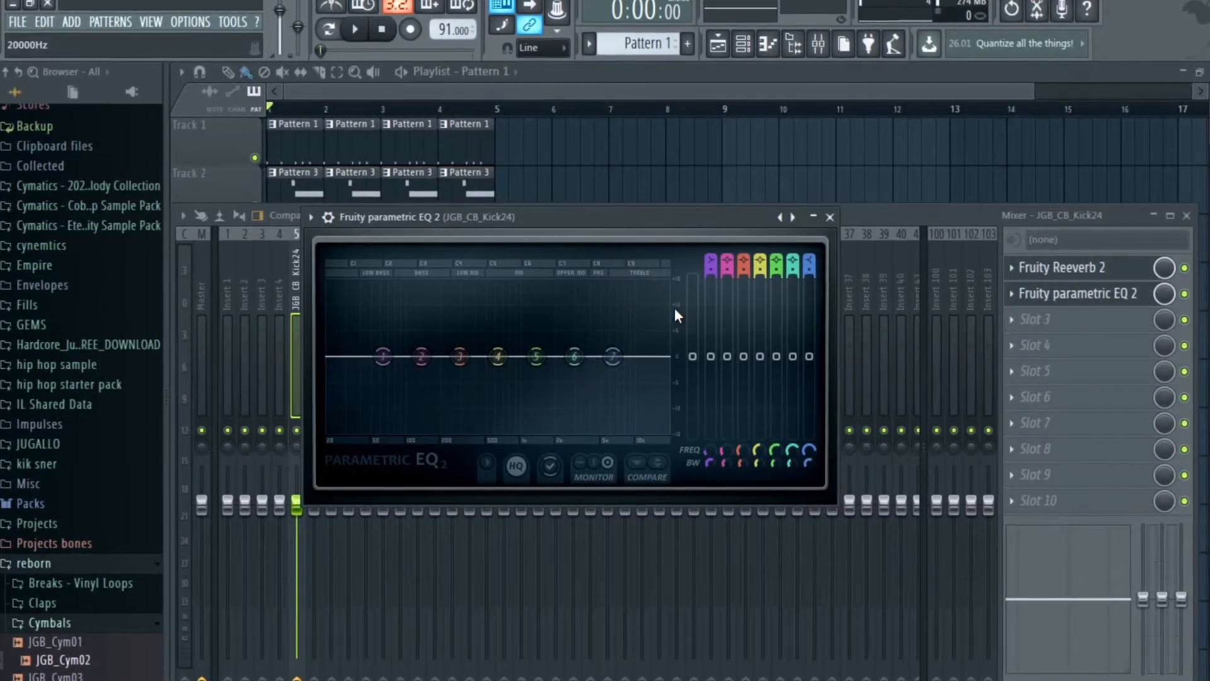
Audition the kick repeatedly and examine its frequency spectrum in the Parametric EQ 2.
key("q")
key("q")
key("q")
key("q")
key("q")
key("q")
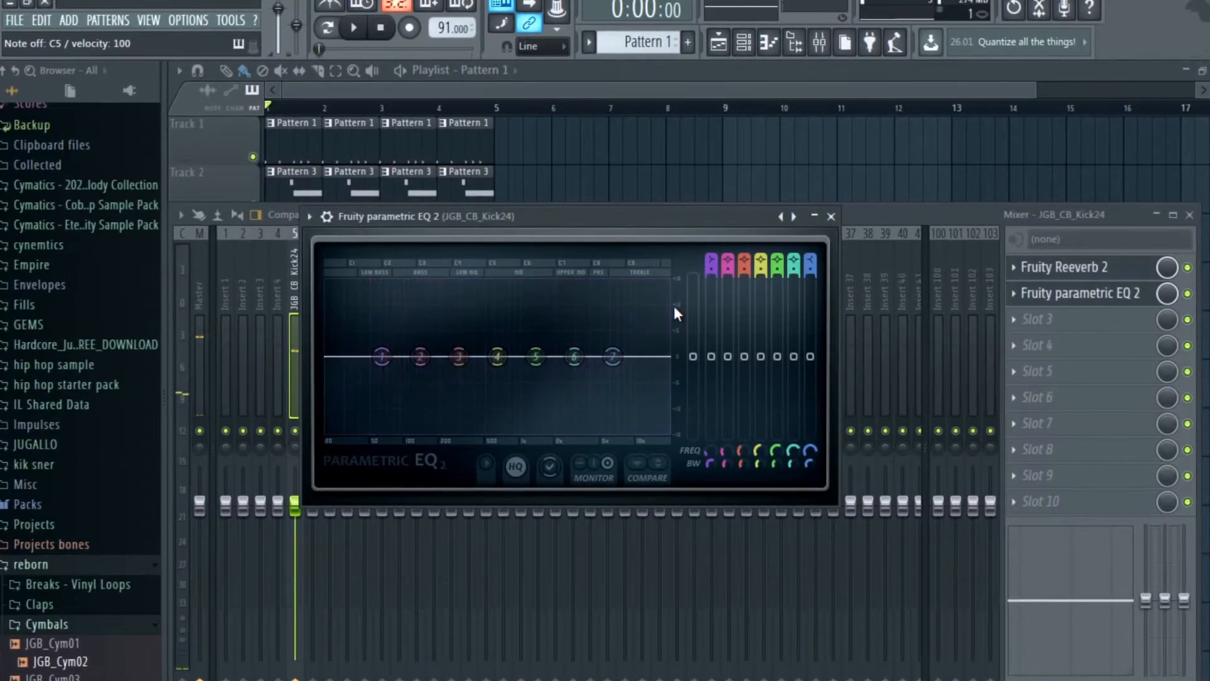
key("q")
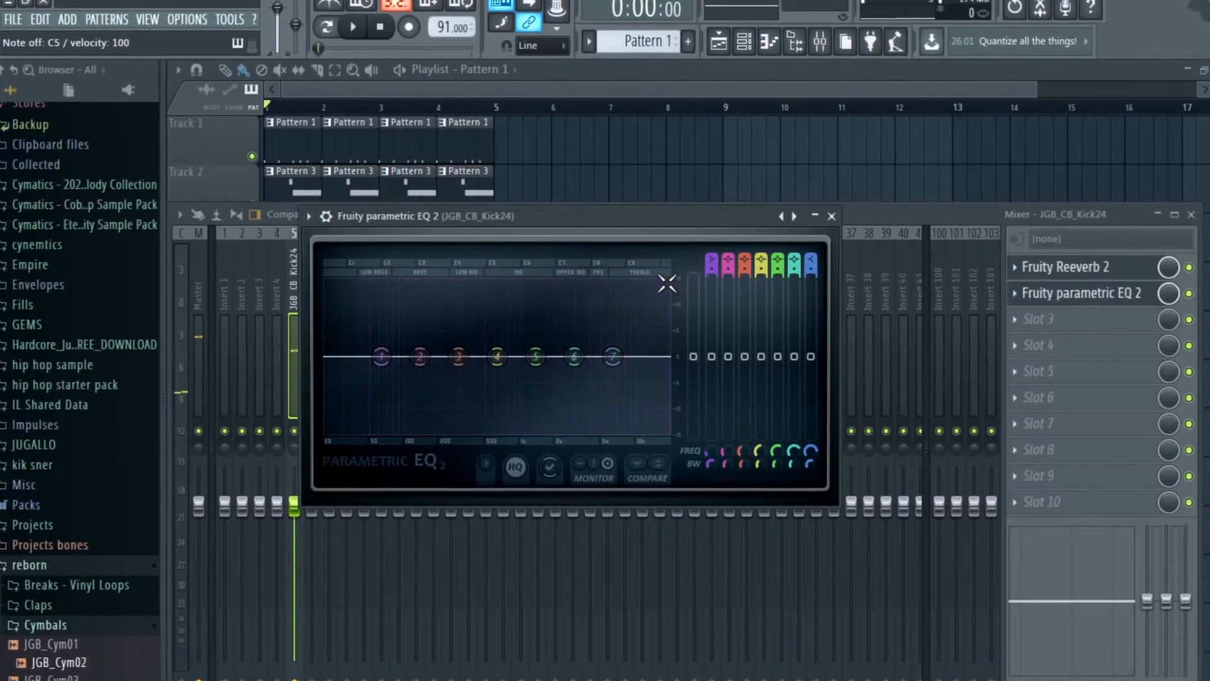
key("q")
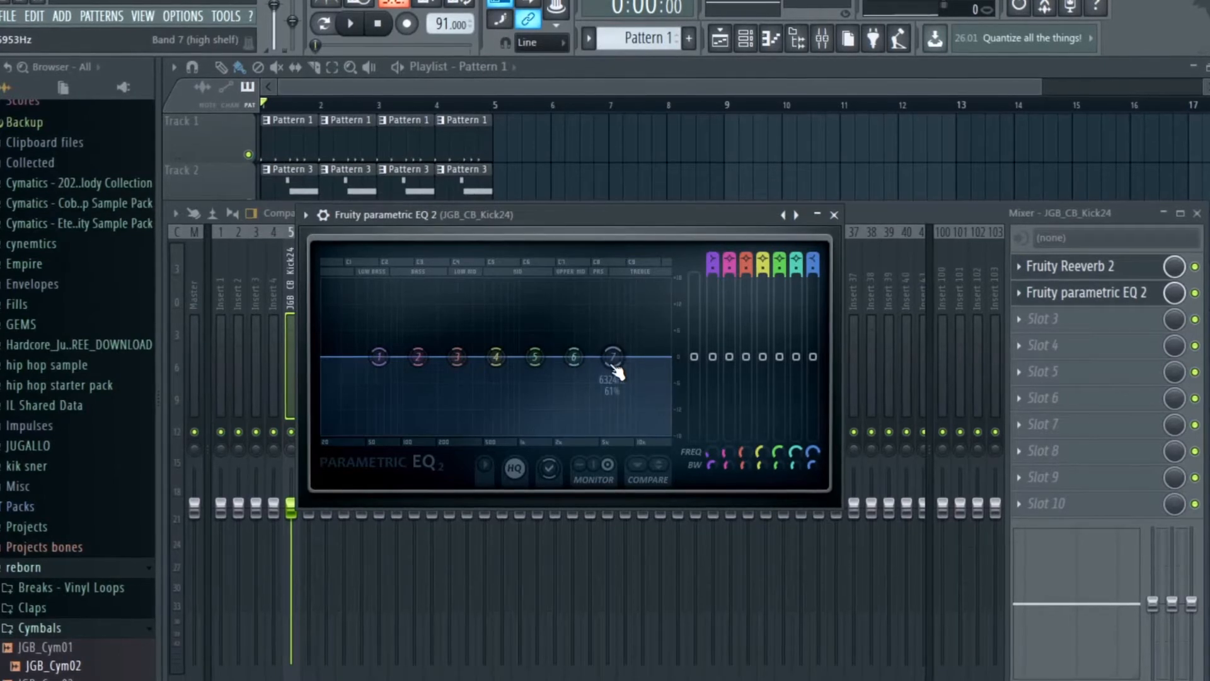
Try shifting EQ band 7 (high shelf) up to about 9100 Hz while auditioning the kick.
mouse_move(615, 361)
left_mouse_down()
mouse_move(640, 434)
mouse_move(631, 357)
left_mouse_up()
key("z")
key("z")
key("z")
key("z")
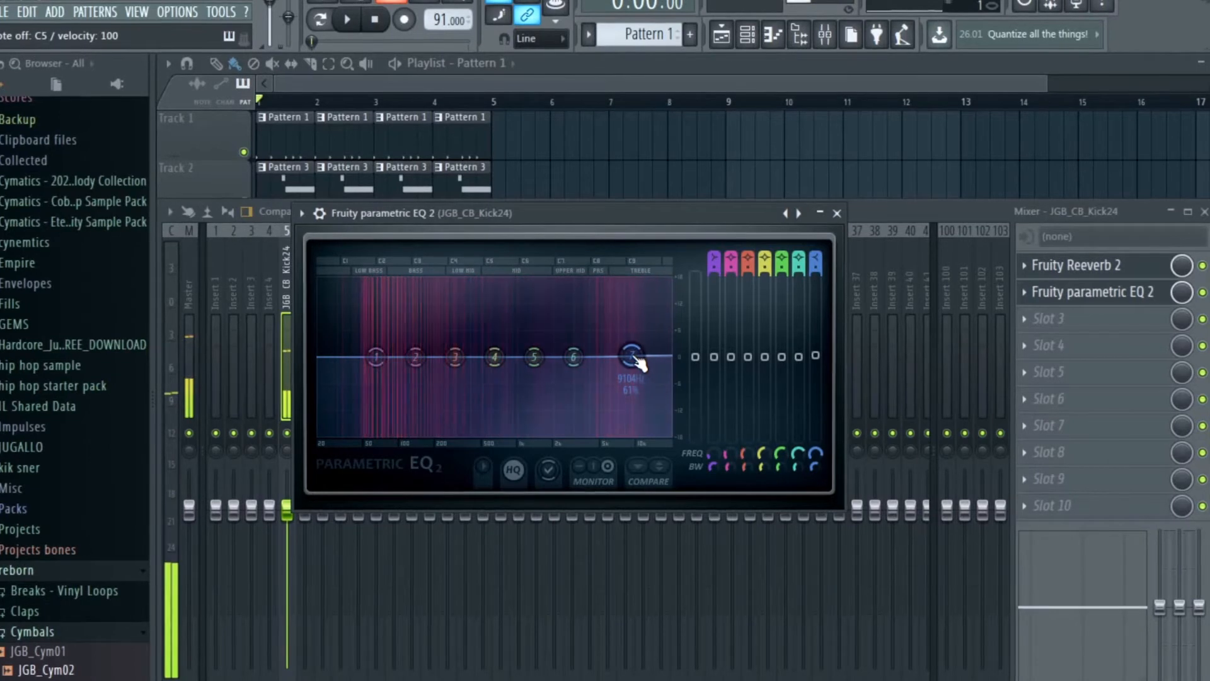
Try pulling EQ band 7 fully down at about 12250 Hz while auditioning the kick.
left_click_drag(638, 361, 635, 384)
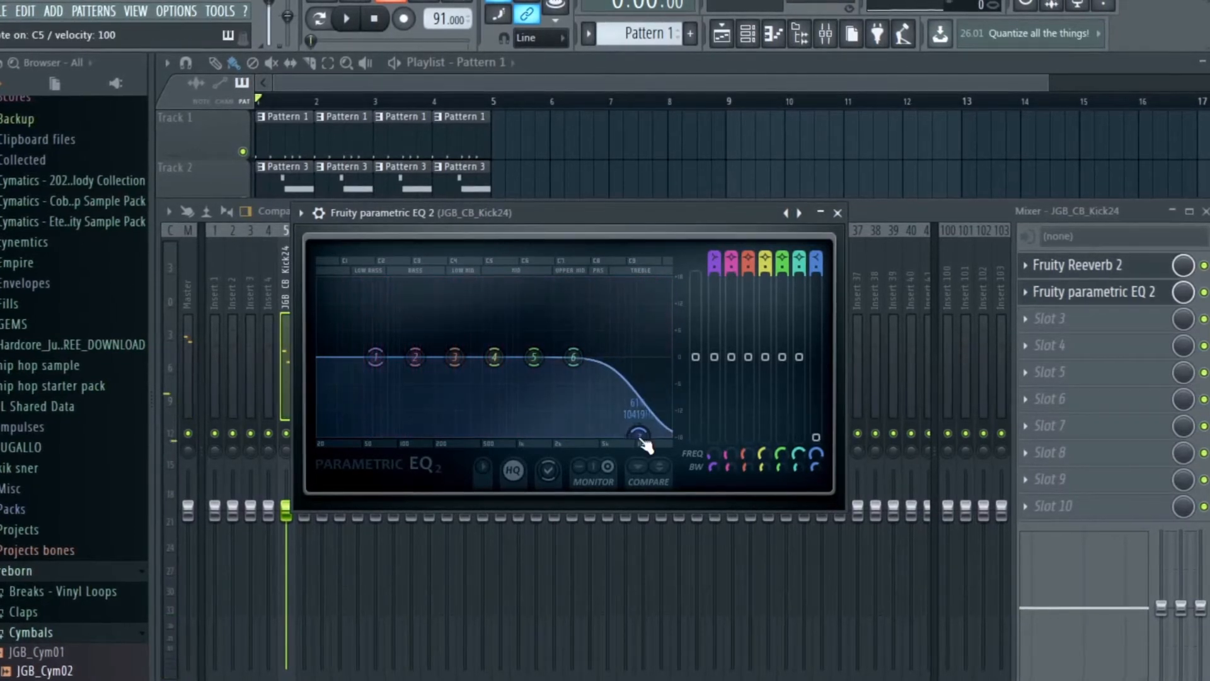
key("z")
key("z")
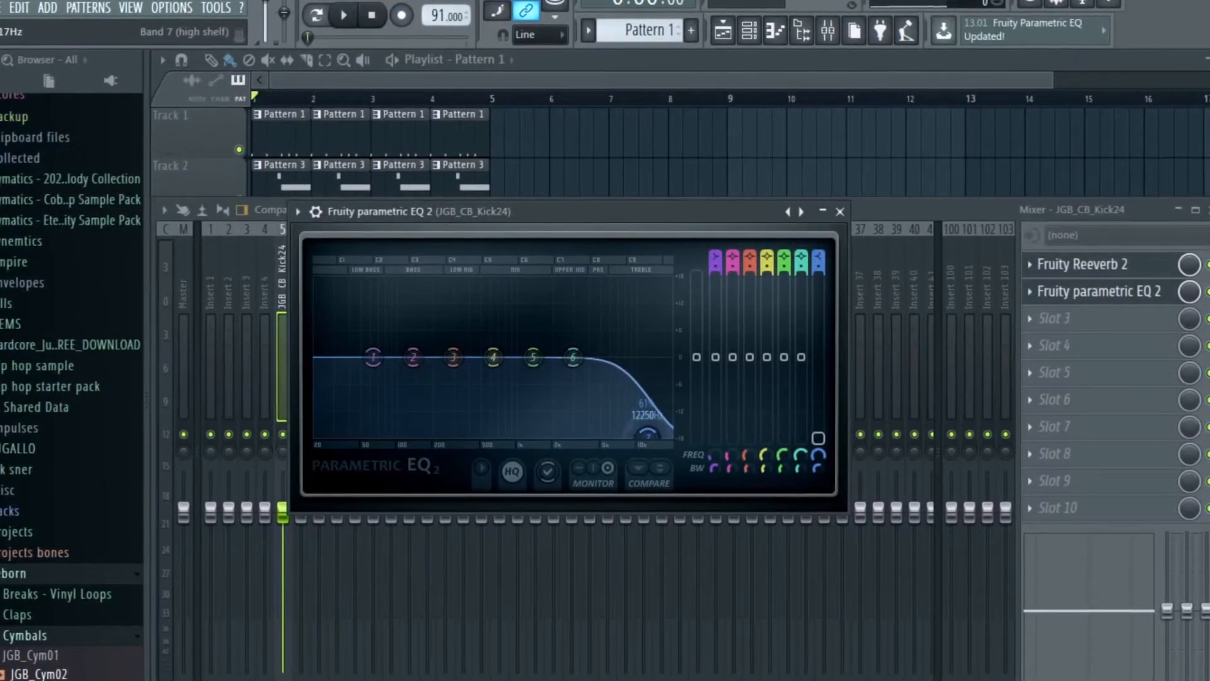
key("z")
key("z")
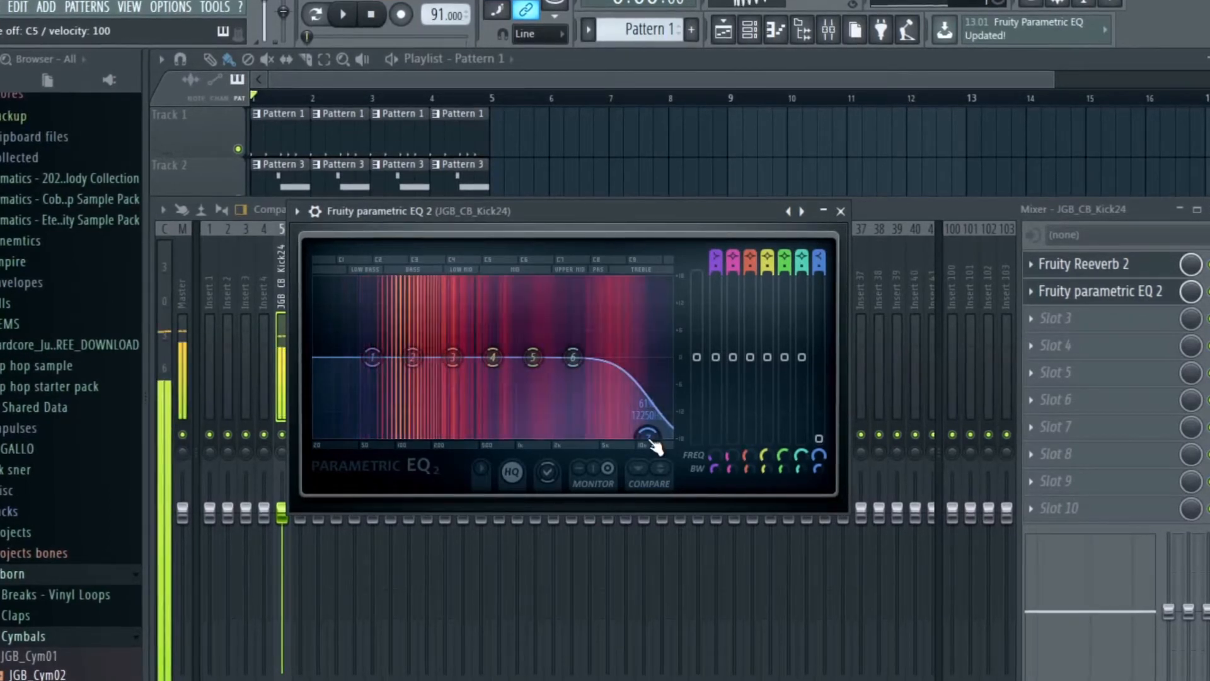
mouse_move(651, 442)
left_mouse_down()
mouse_move(647, 416)
mouse_move(650, 440)
left_mouse_up()
key("z")
key("z")
key("z")
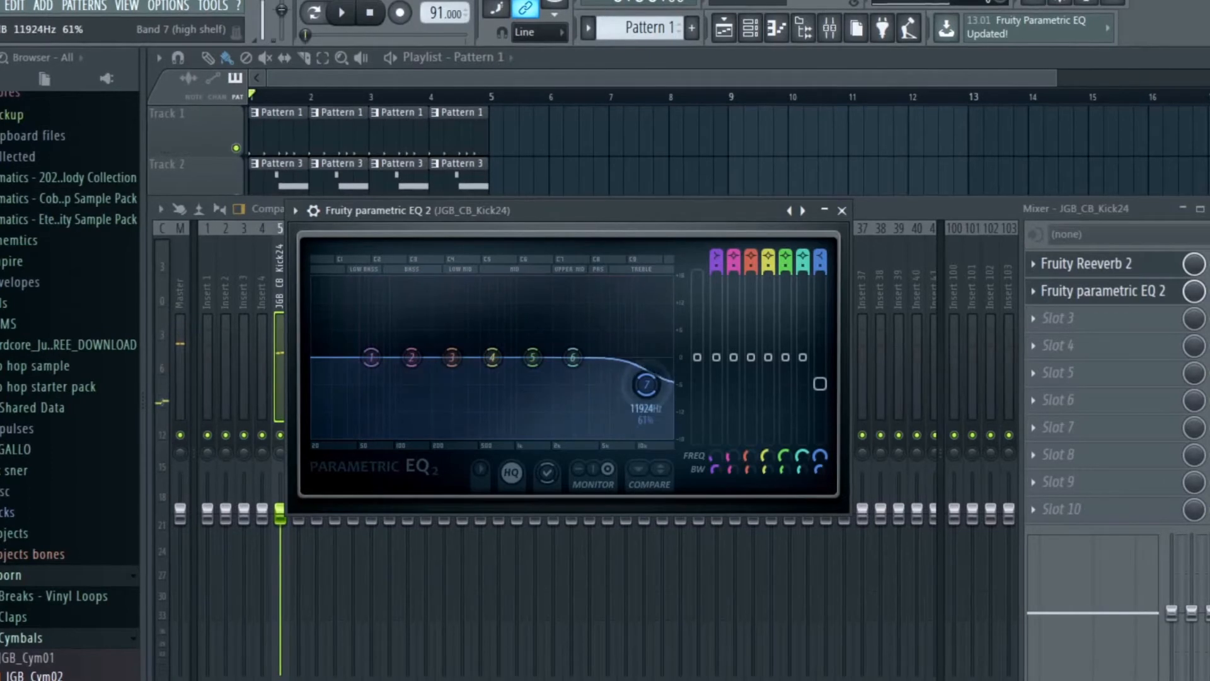
Try a strong treble boost with EQ band 7 near 12000 Hz, then bring it back towards 0 dB.
left_click_drag(647, 339, 648, 308)
key("z")
key("z")
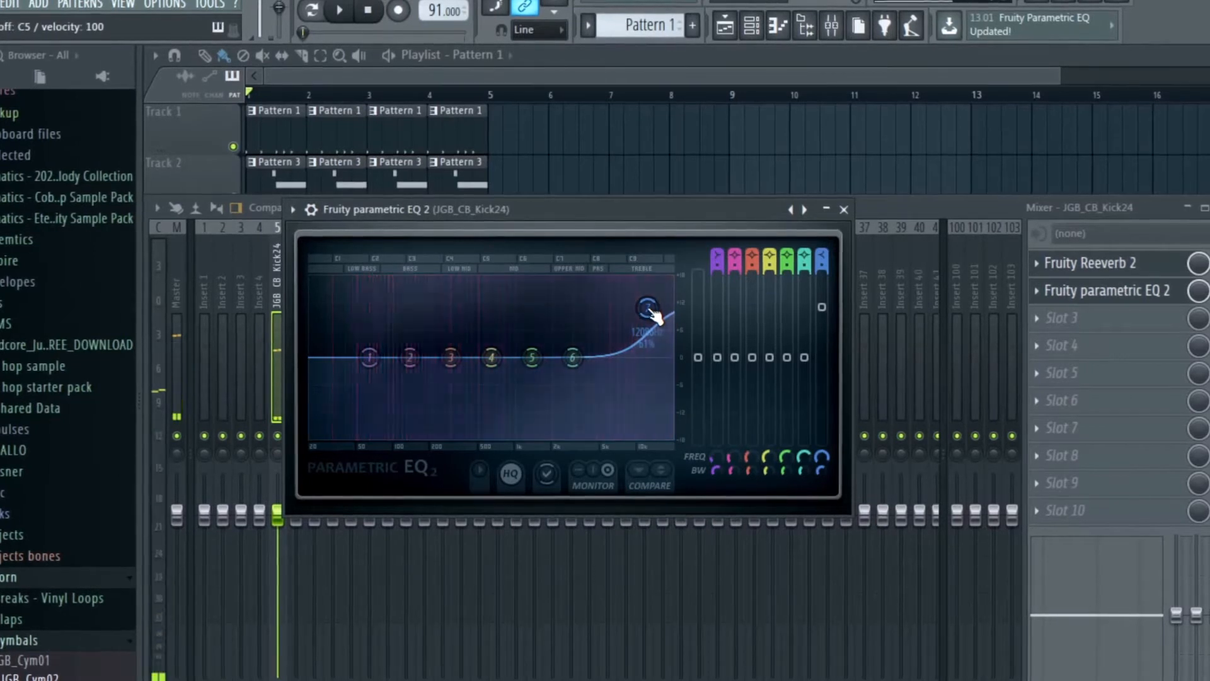
left_click_drag(650, 309, 649, 320)
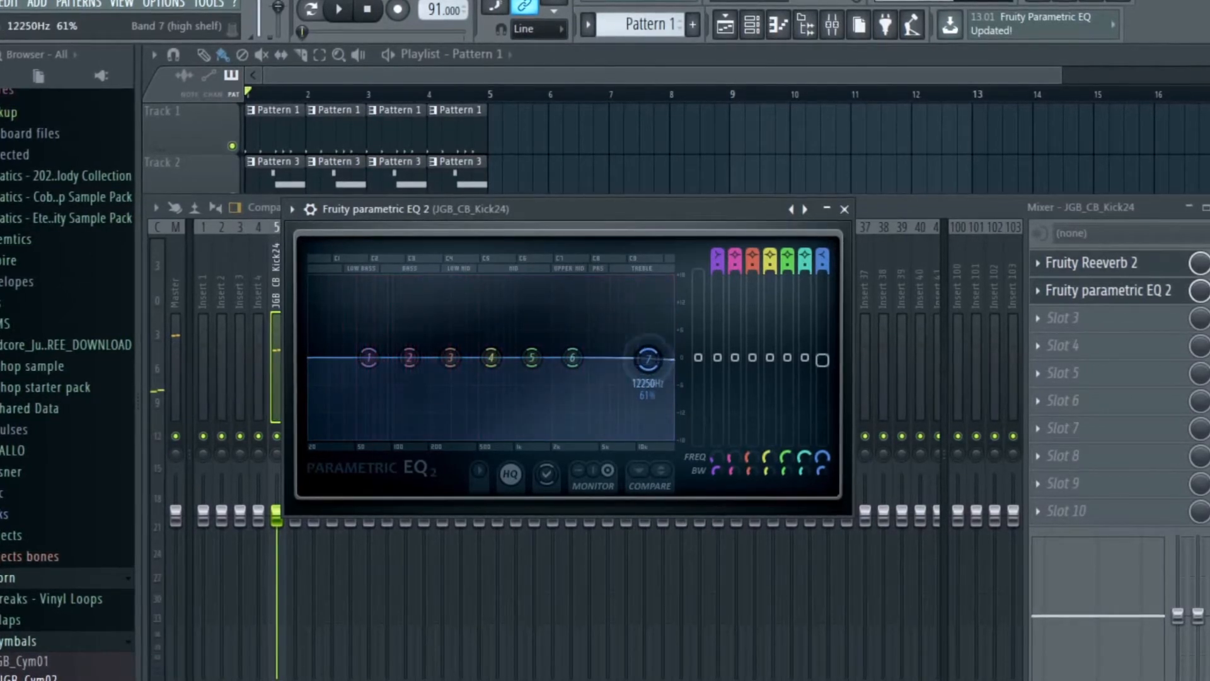
Cut the kick's treble fully with EQ band 7 at about 14400 Hz and slightly boost its lows with bands 1 and 2.
left_click_drag(659, 435, 652, 435)
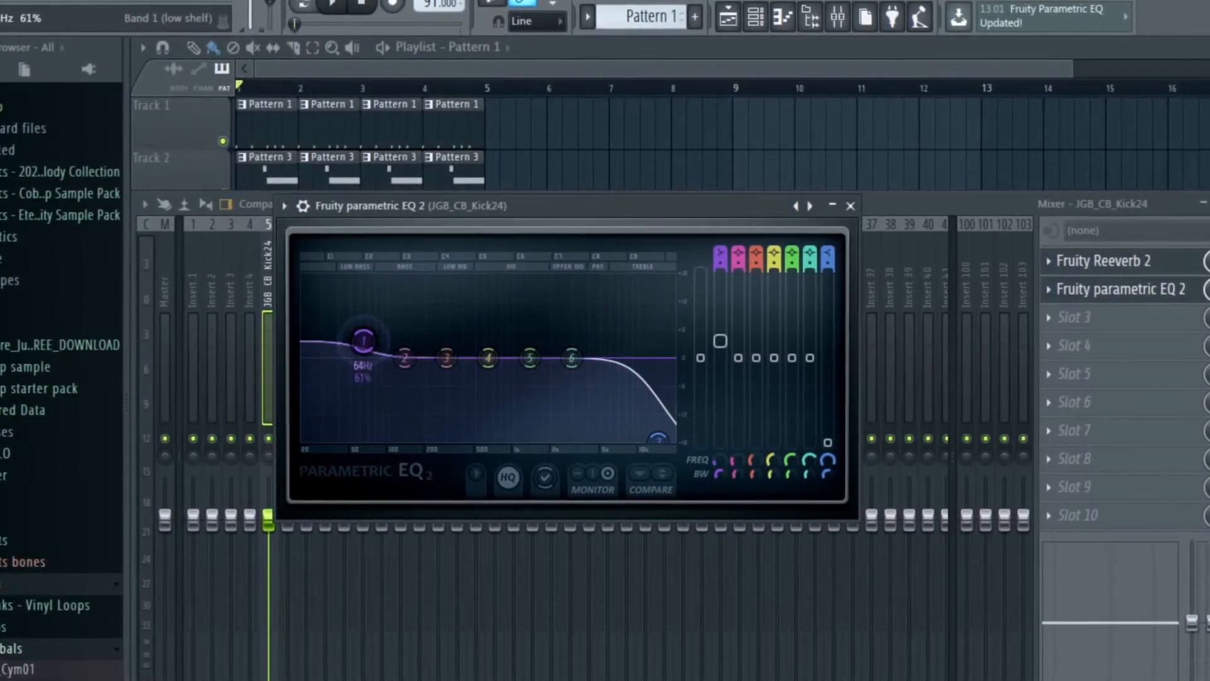
key("q")
key("q")
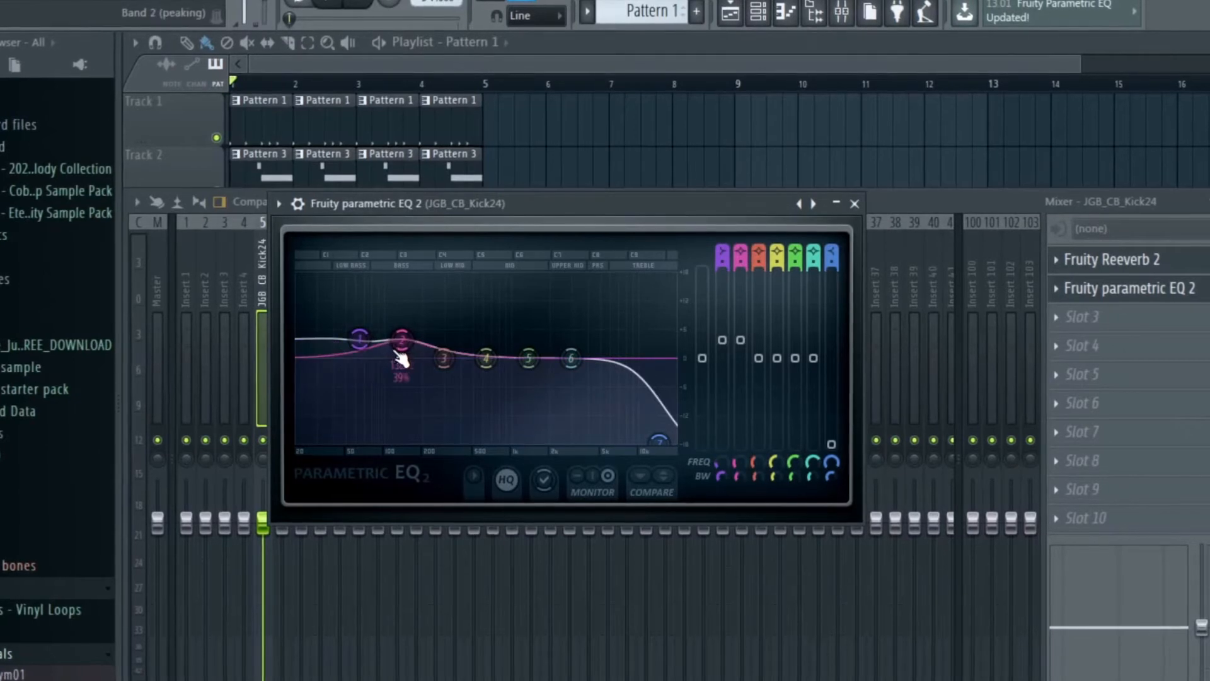
Audition the kick repeatedly to judge the low boost and treble cut.
key("z")
key("z")
key("z")
key("z")
key("z")
key("z")
key("z")
key("z")
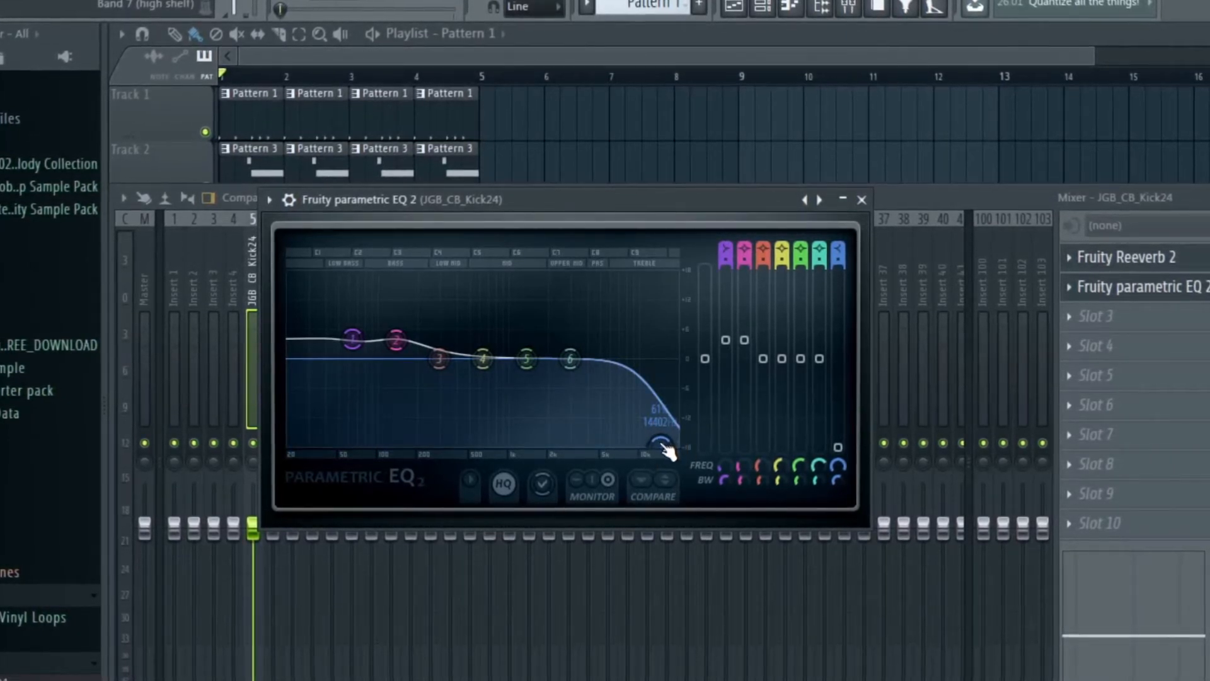
Load Fruity Love Philter into slot 3 of the kick's mixer track and reposition its window.
left_click(1120, 321)
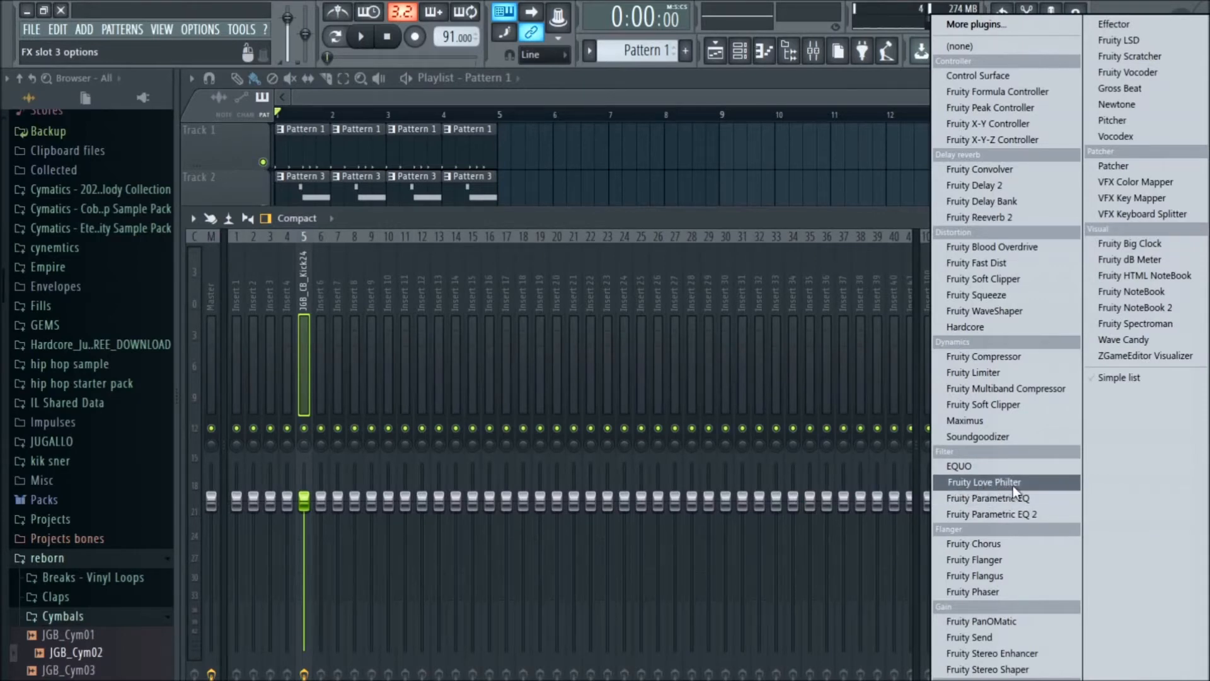
left_click(1012, 484)
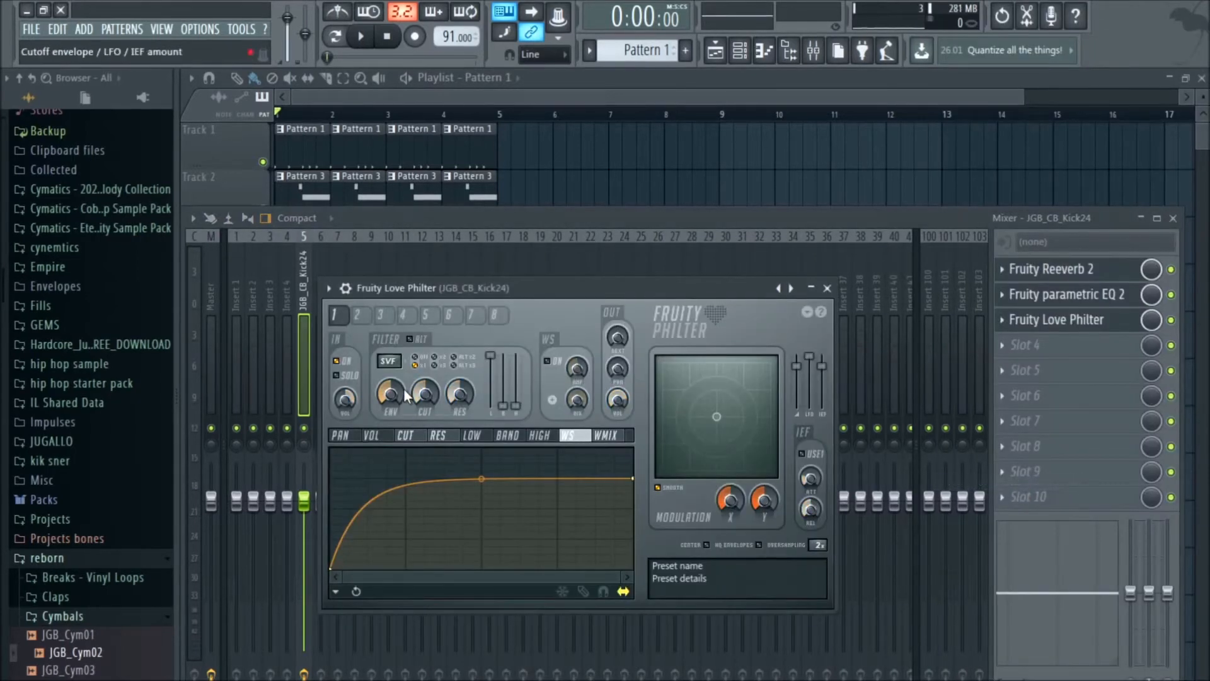
mouse_move(643, 282)
left_mouse_down()
mouse_move(637, 233)
mouse_move(639, 264)
left_mouse_up()
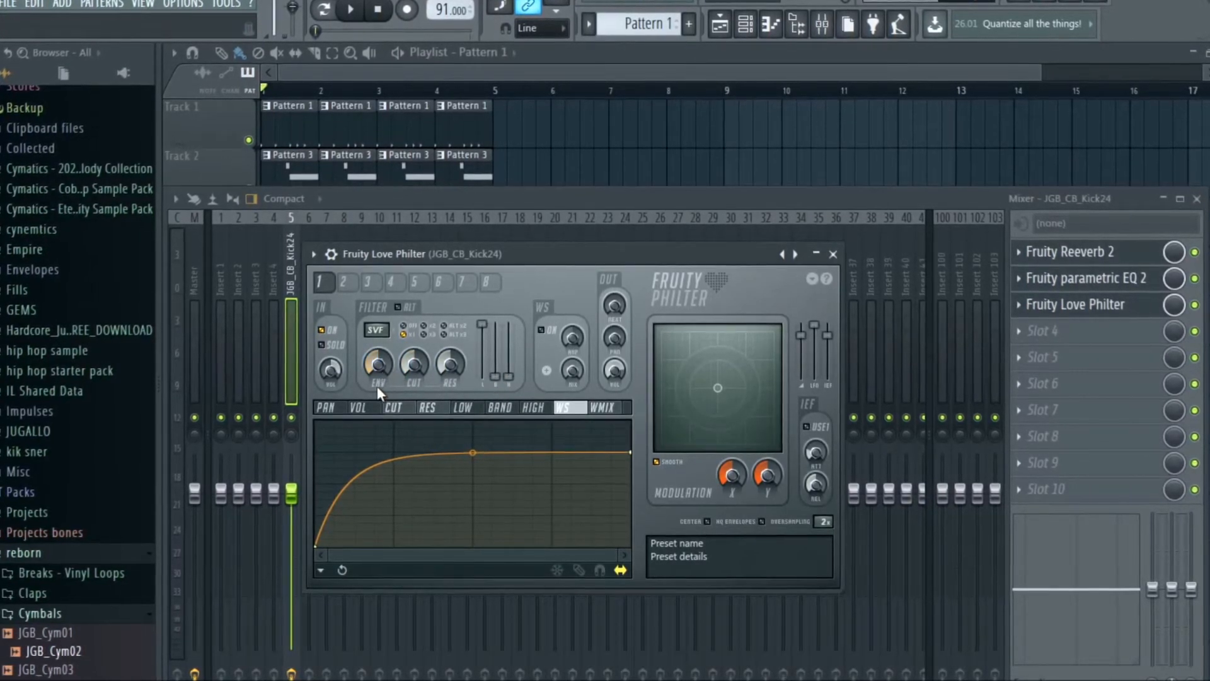
left_click(1110, 304)
left_click(1110, 304)
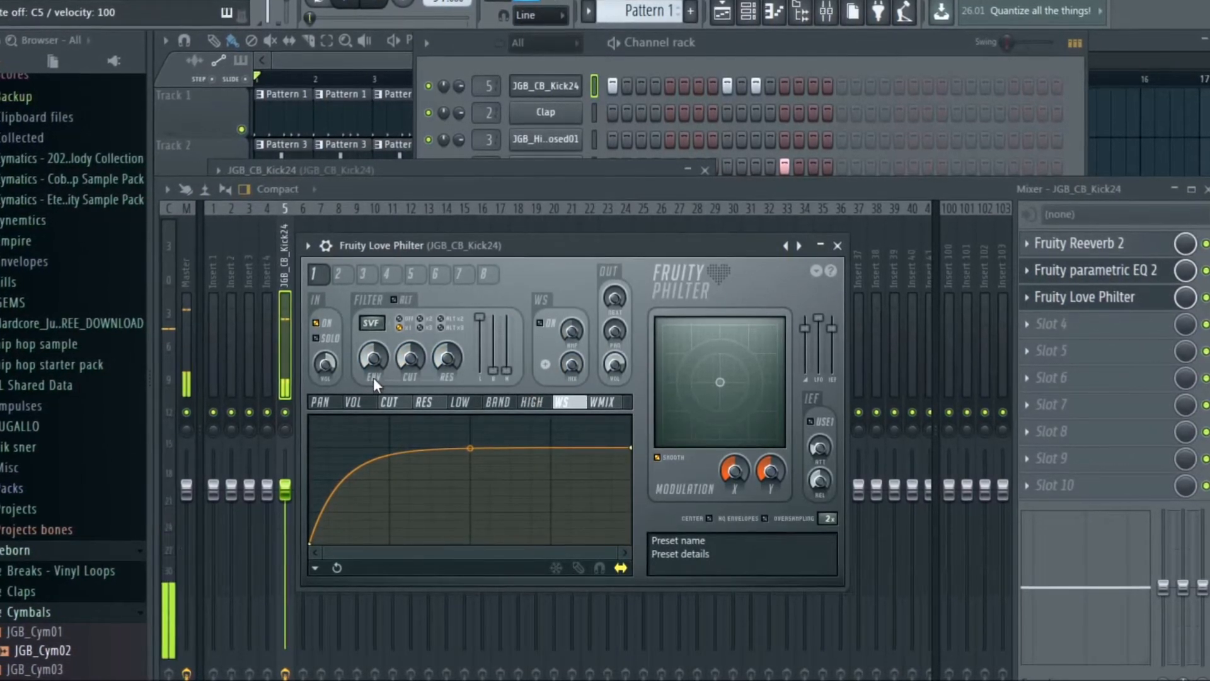
Adjust the envelope, cutoff and resonance of the kick's Love Philter and raise its band-pass level fully.
left_click_drag(379, 364, 375, 361)
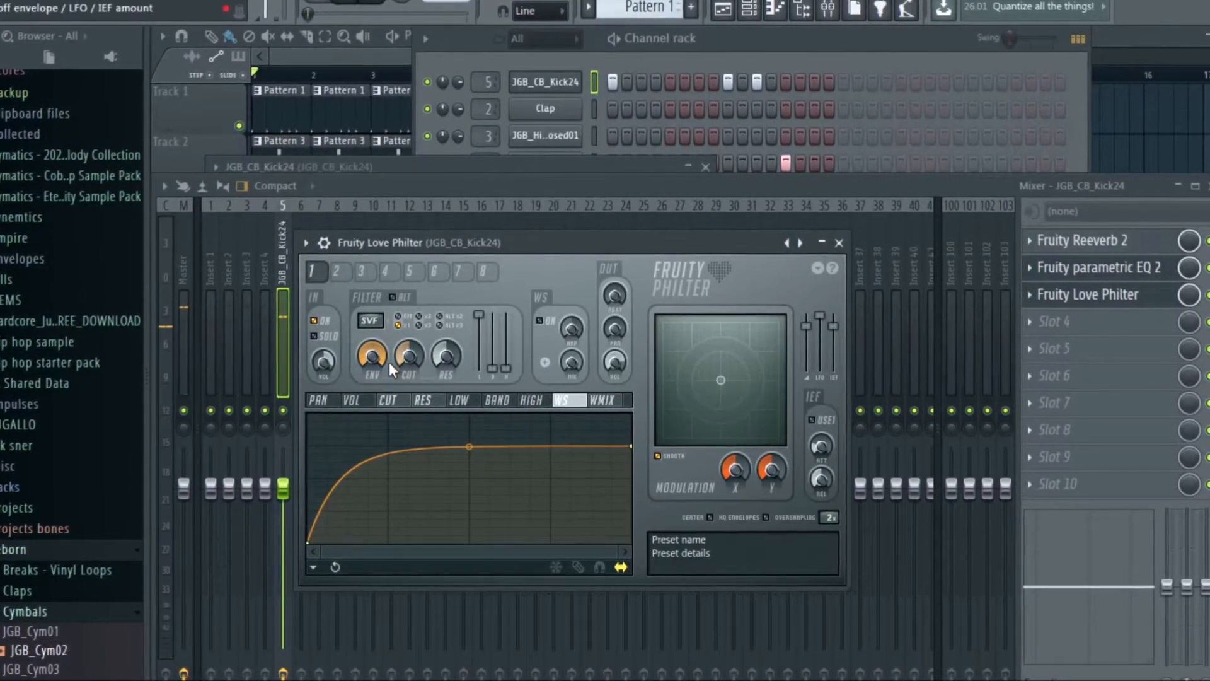
mouse_move(410, 351)
left_mouse_down()
mouse_move(414, 367)
mouse_move(399, 347)
mouse_move(408, 351)
left_mouse_up()
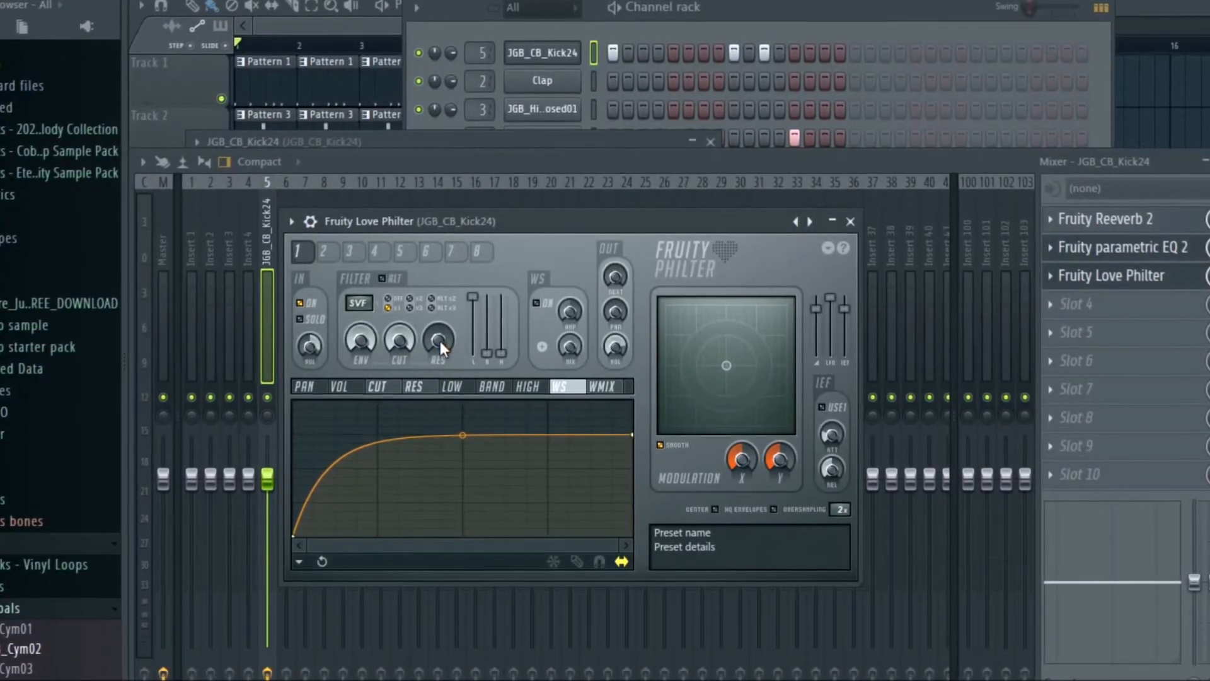
mouse_move(438, 338)
left_mouse_down()
mouse_move(439, 353)
mouse_move(439, 328)
left_mouse_up()
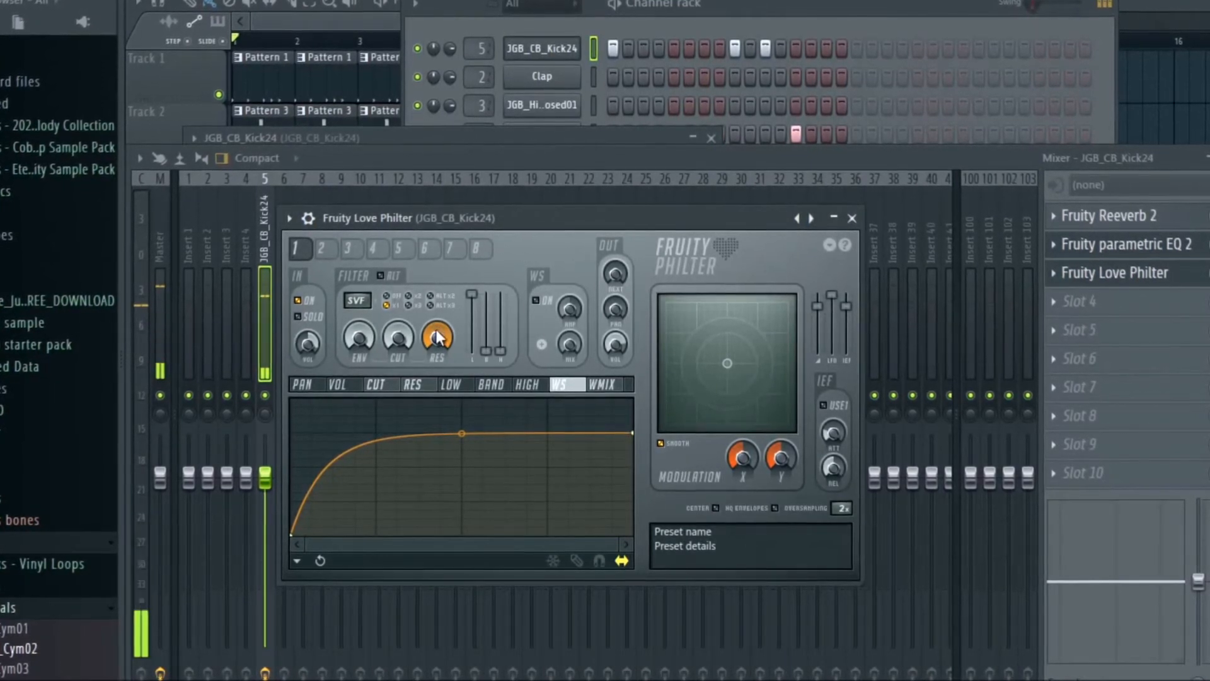
left_click_drag(437, 331, 437, 390)
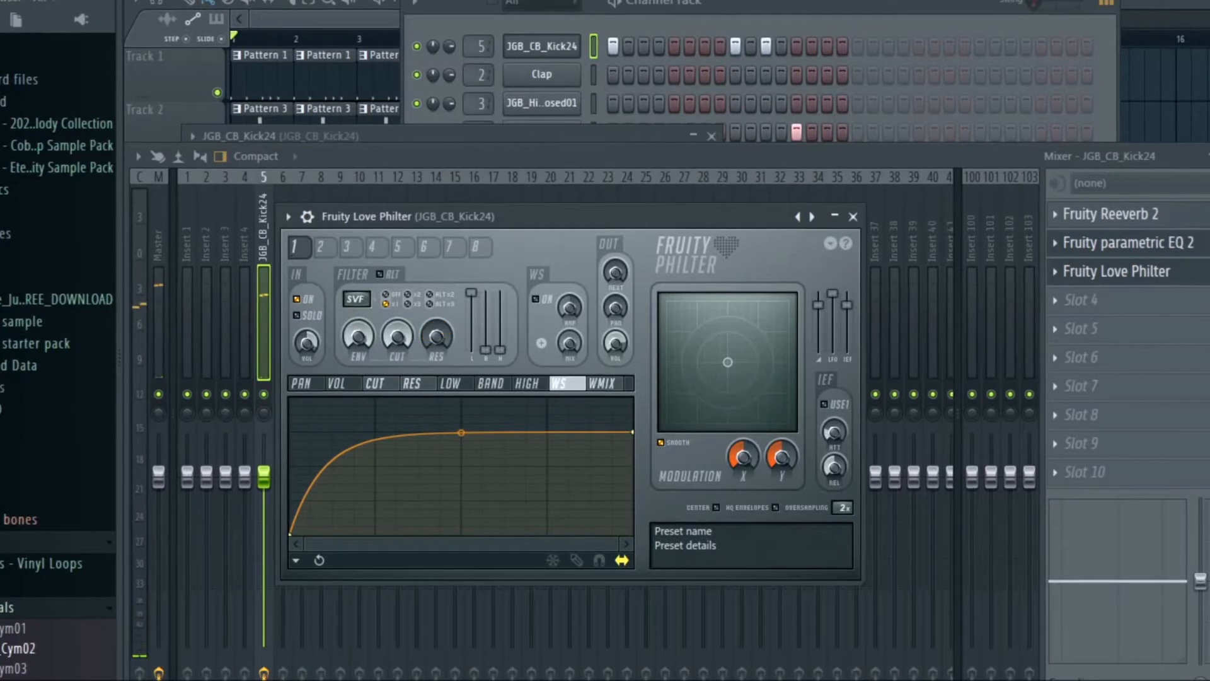
mouse_move(485, 348)
left_mouse_down()
mouse_move(486, 291)
mouse_move(484, 348)
left_mouse_up()
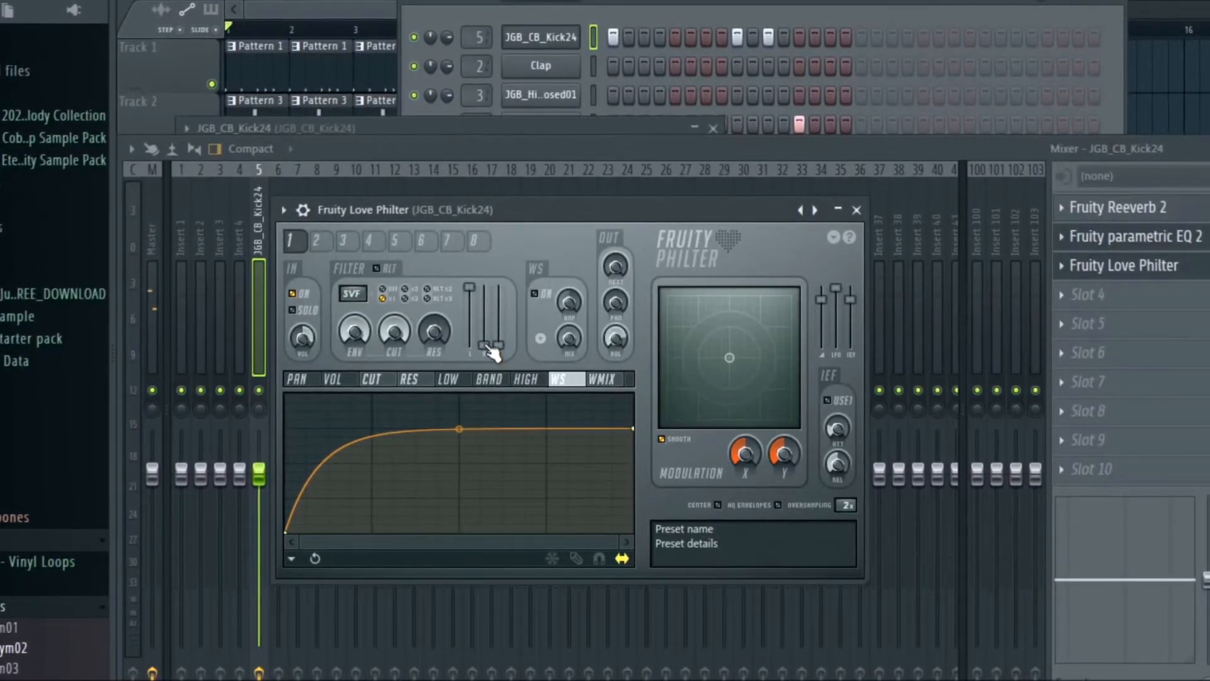
left_click_drag(485, 346, 484, 288)
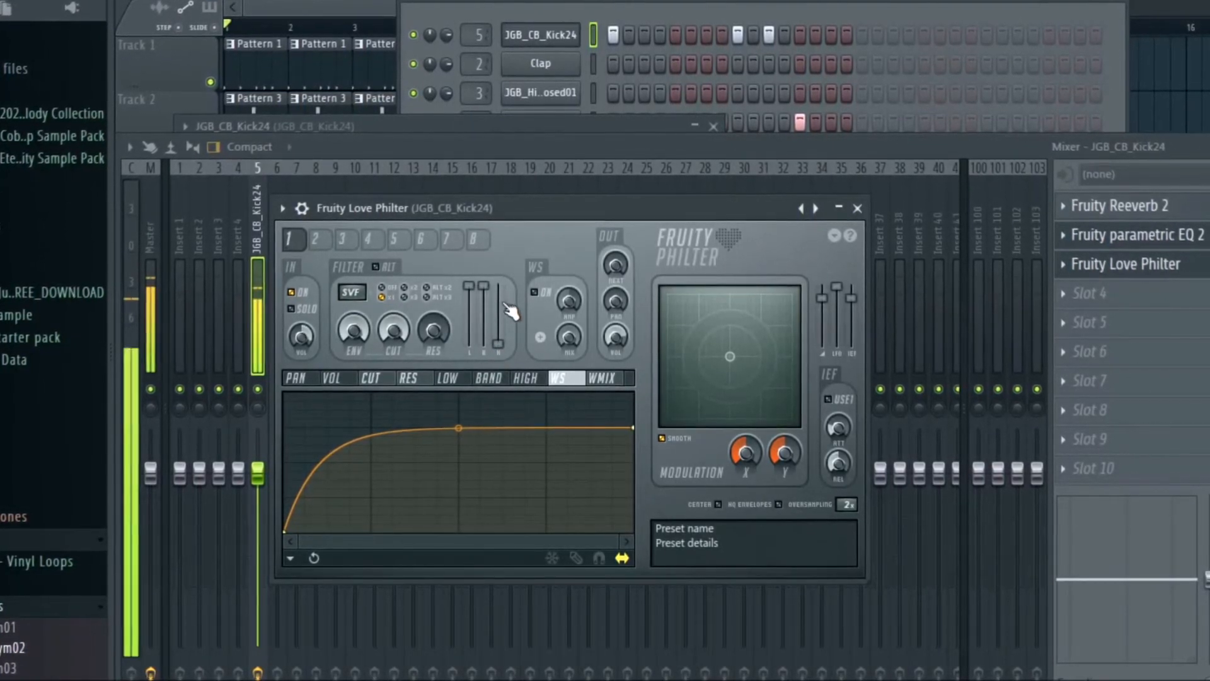
Enable Normalize for the JGB_Snare03 channel and assign it to its mixer track.
left_click(675, 11)
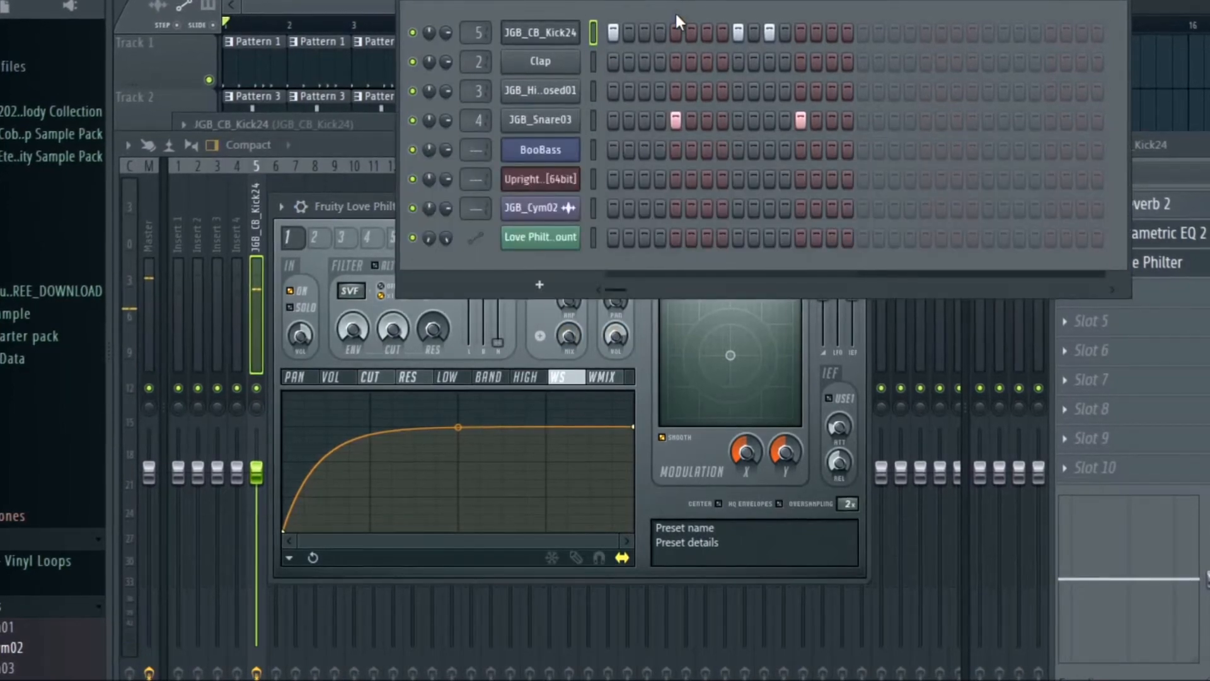
left_click(541, 120)
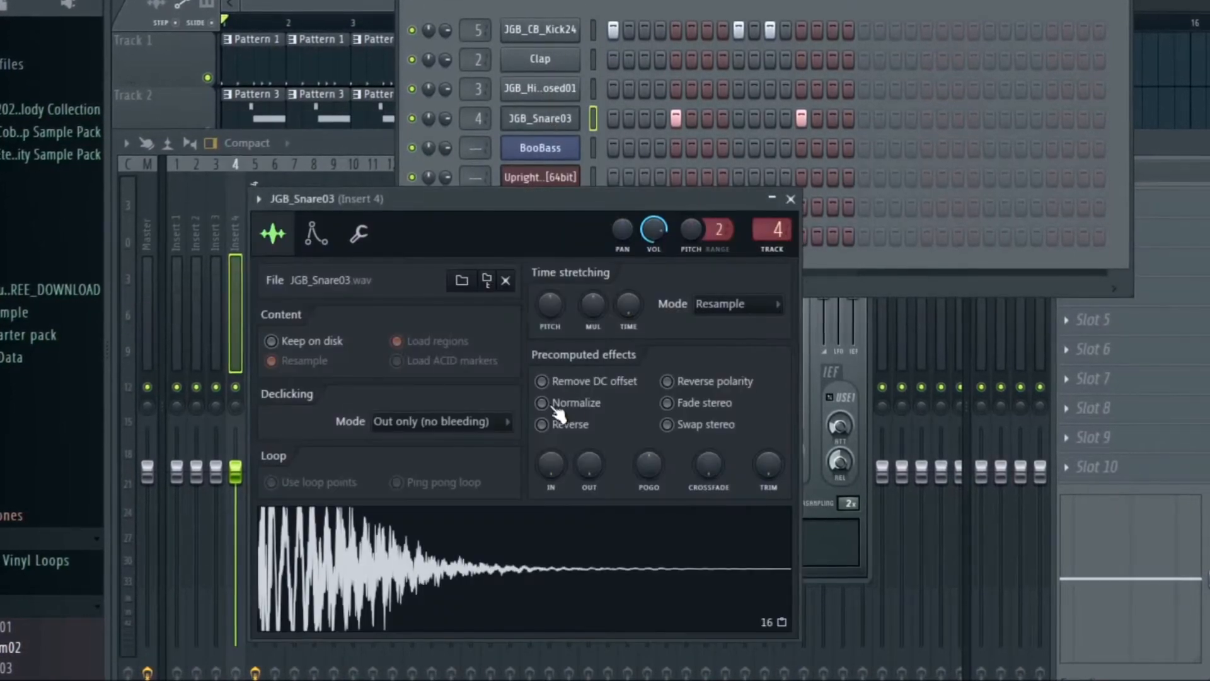
key("ctrl+l")
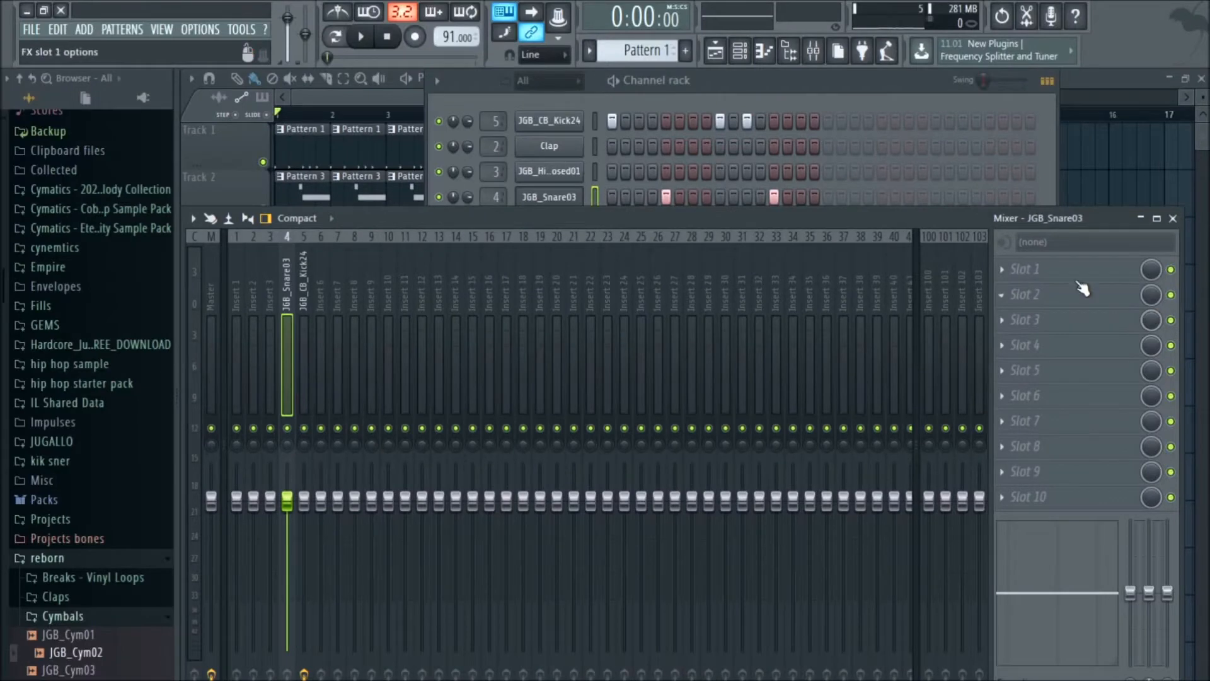
Load Fruity Reeverb 2 into slot 1 of the snare's mixer track 4.
left_click(1080, 276)
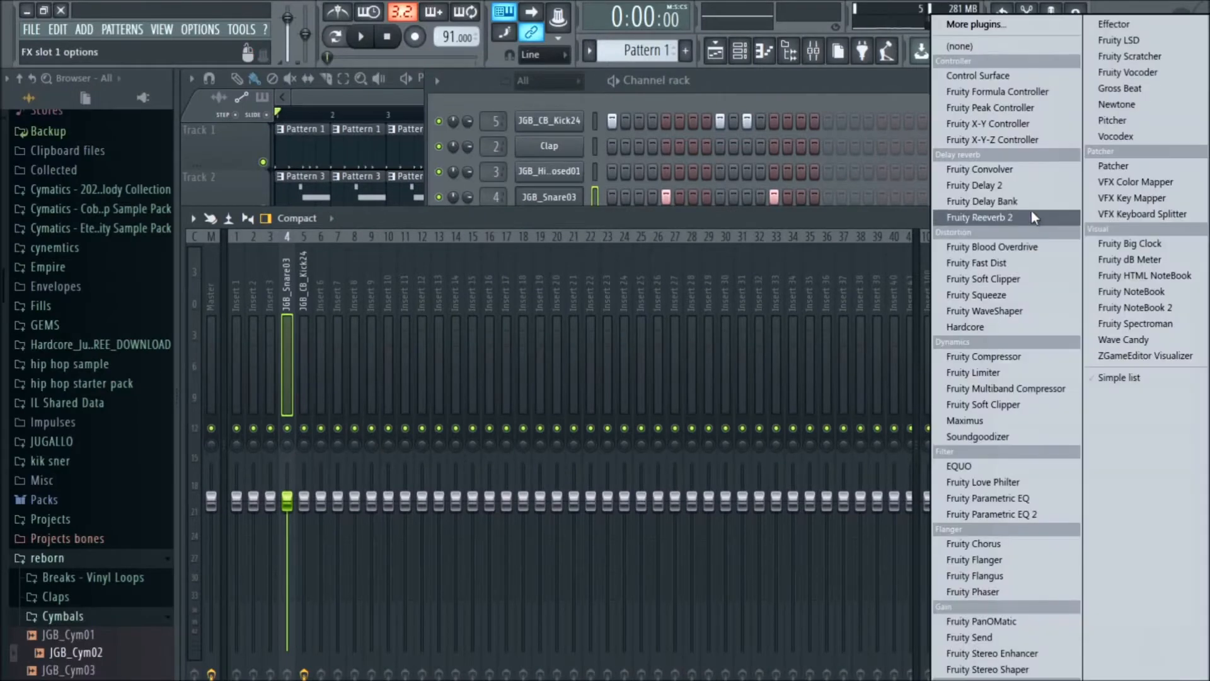
left_click(1002, 217)
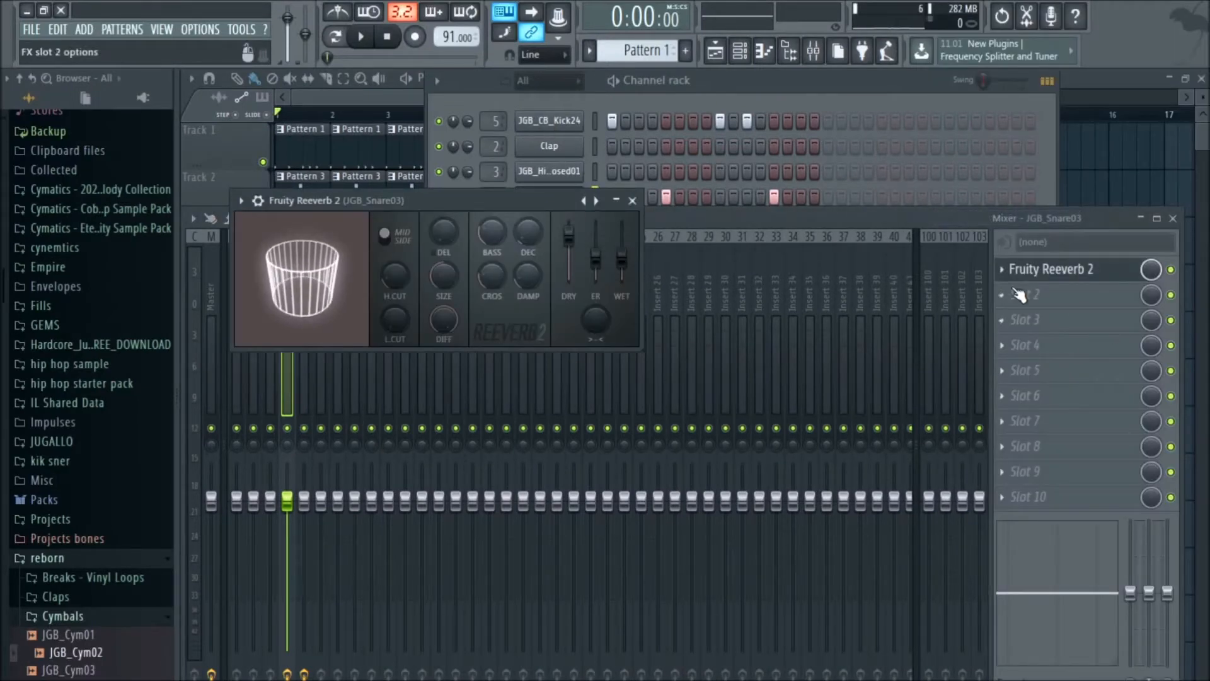
left_click(753, 219)
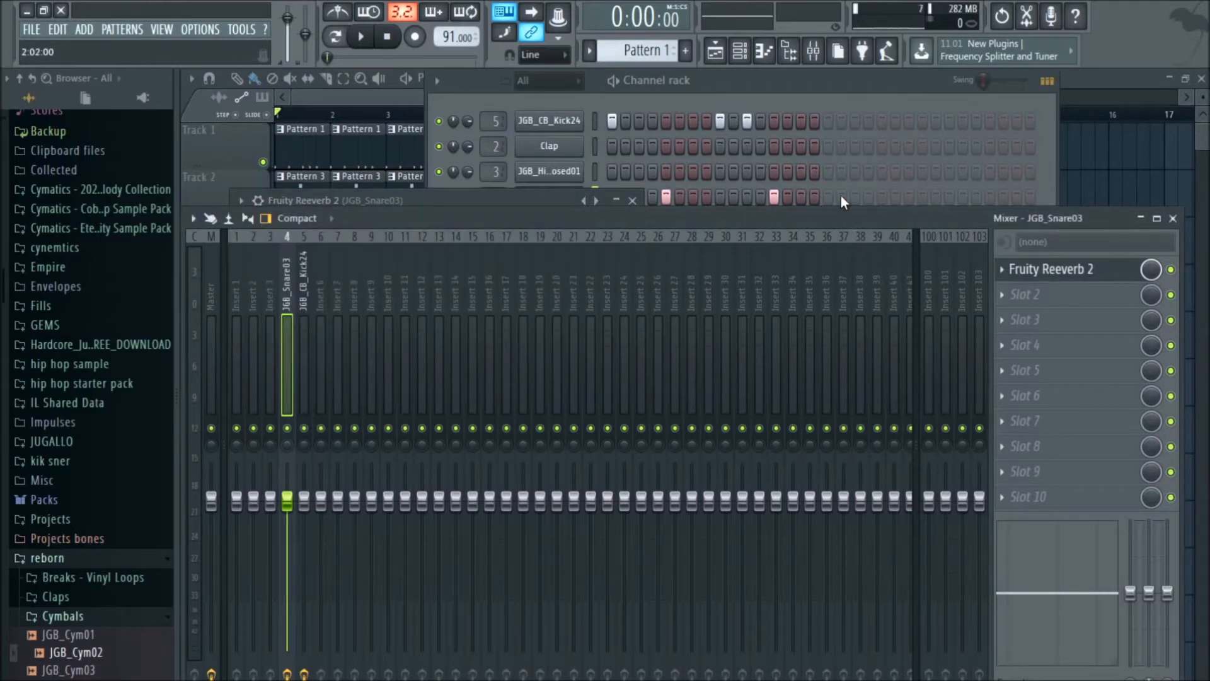
Reopen the JGB_Snare03 channel settings and route the snare to free mixer track 6.
left_click(822, 101)
right_click(570, 203)
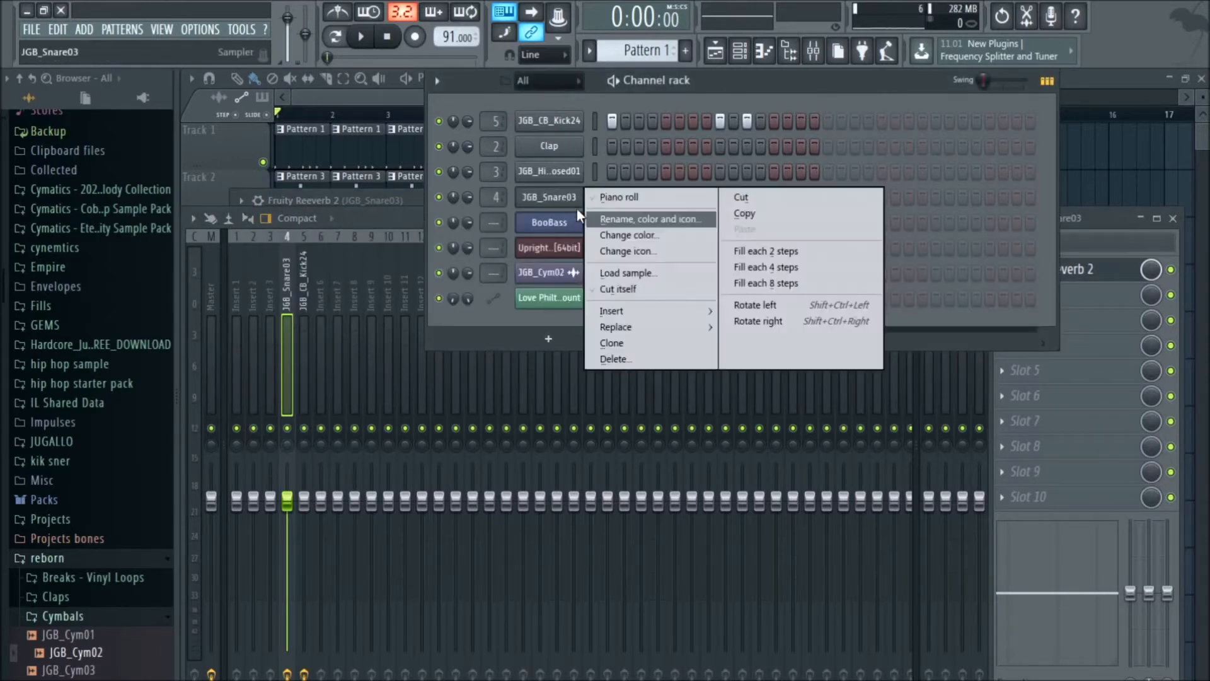
left_click(565, 197)
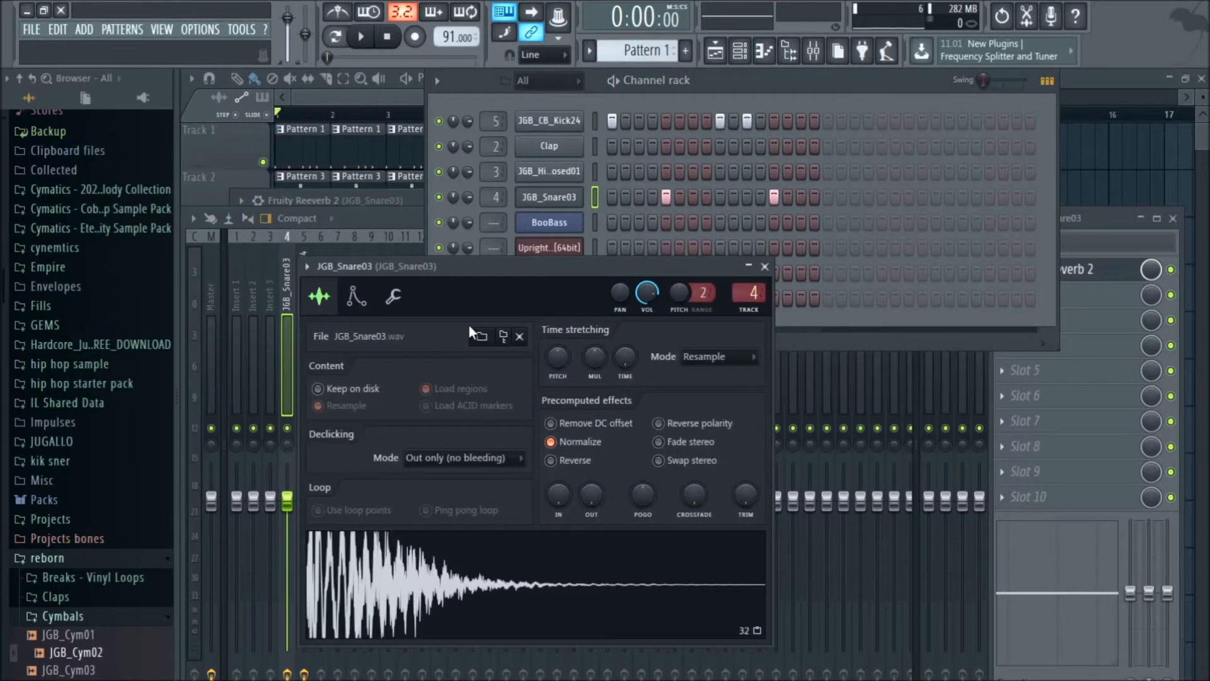
left_click(308, 268)
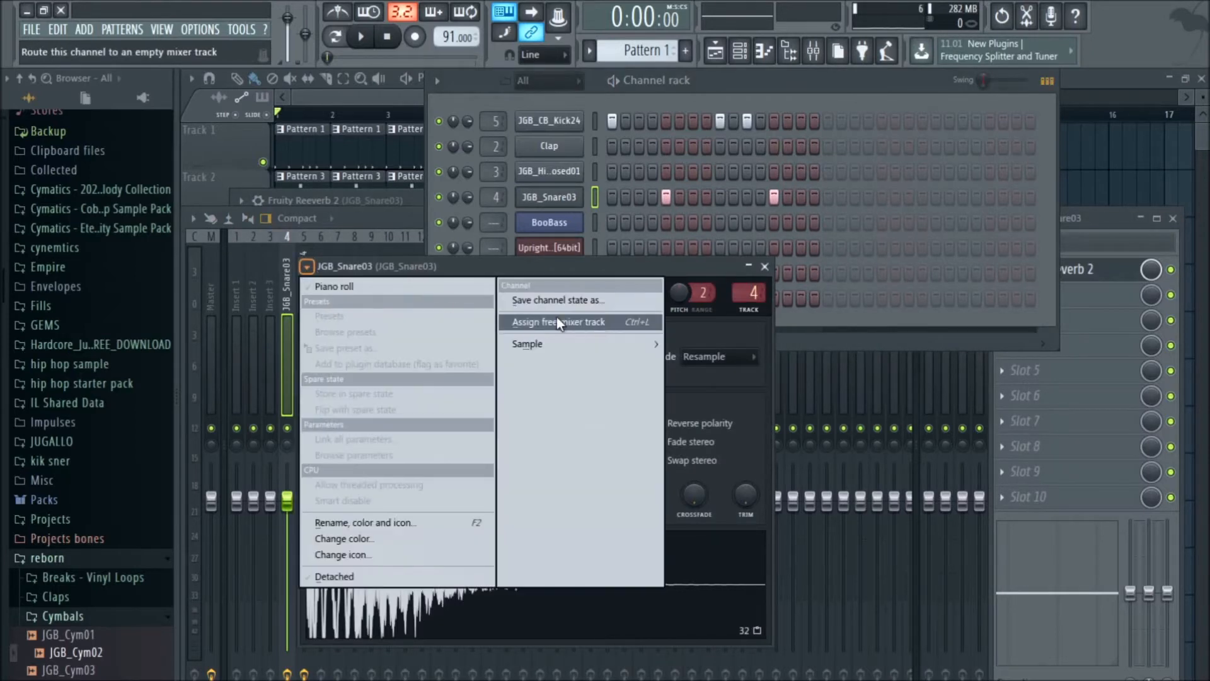
left_click(591, 327)
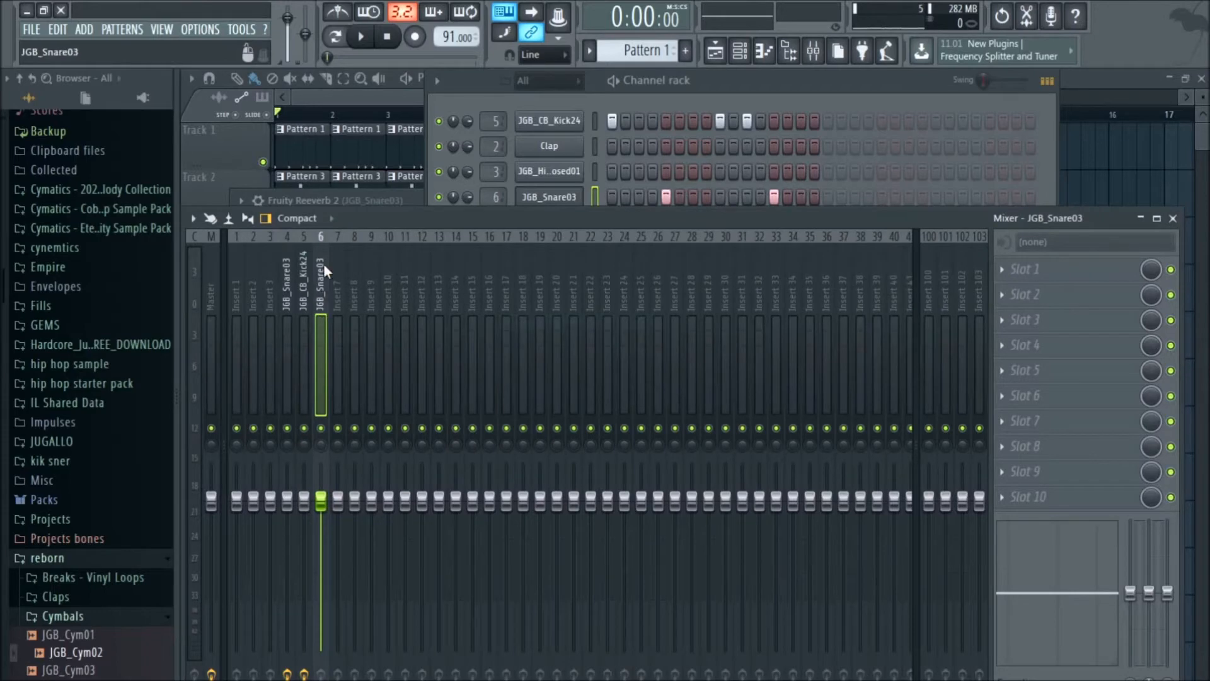
Load Fruity Reeverb 2 into slot 1 of mixer track 6 and lower its wet level to about 5%.
left_click(1053, 270)
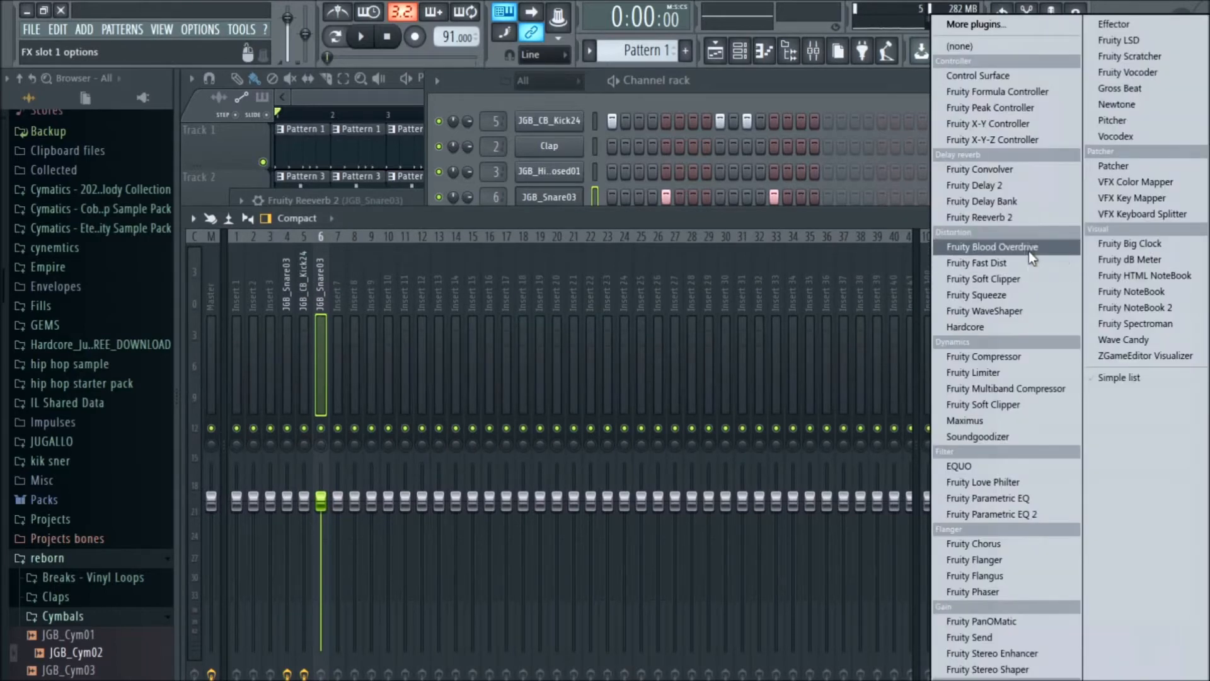
left_click(1031, 218)
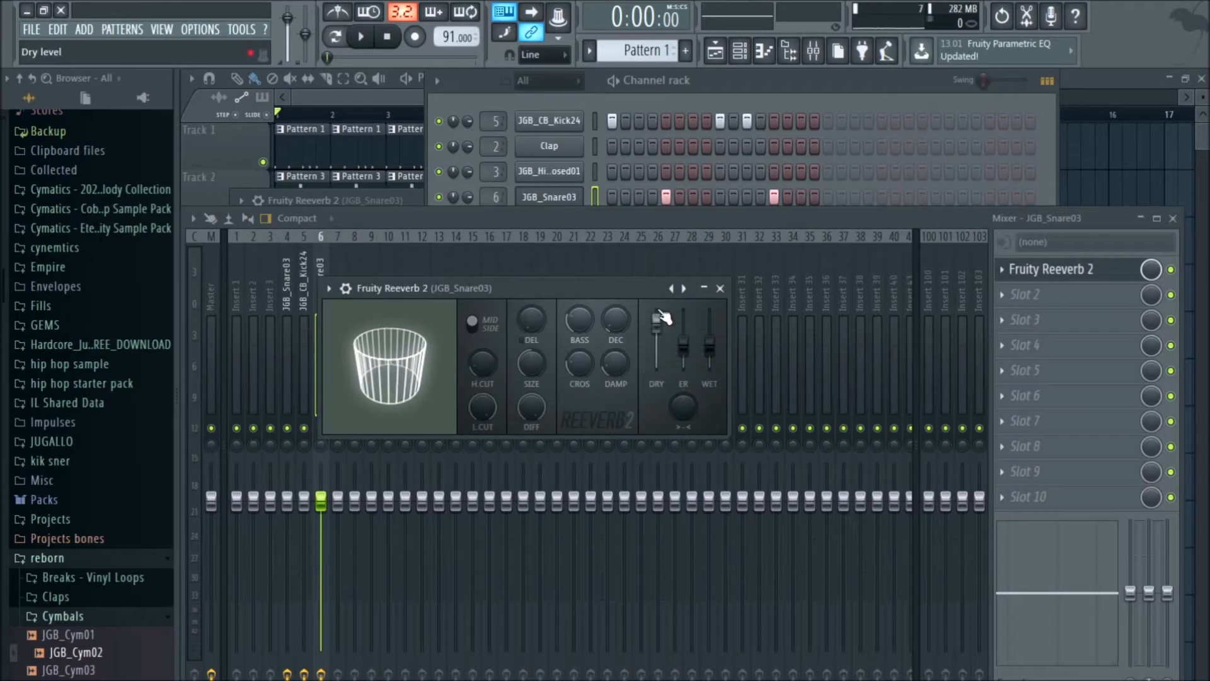
left_click_drag(710, 346, 710, 367)
key("q")
key("q")
key("q")
key("q")
left_click_drag(709, 368, 710, 366)
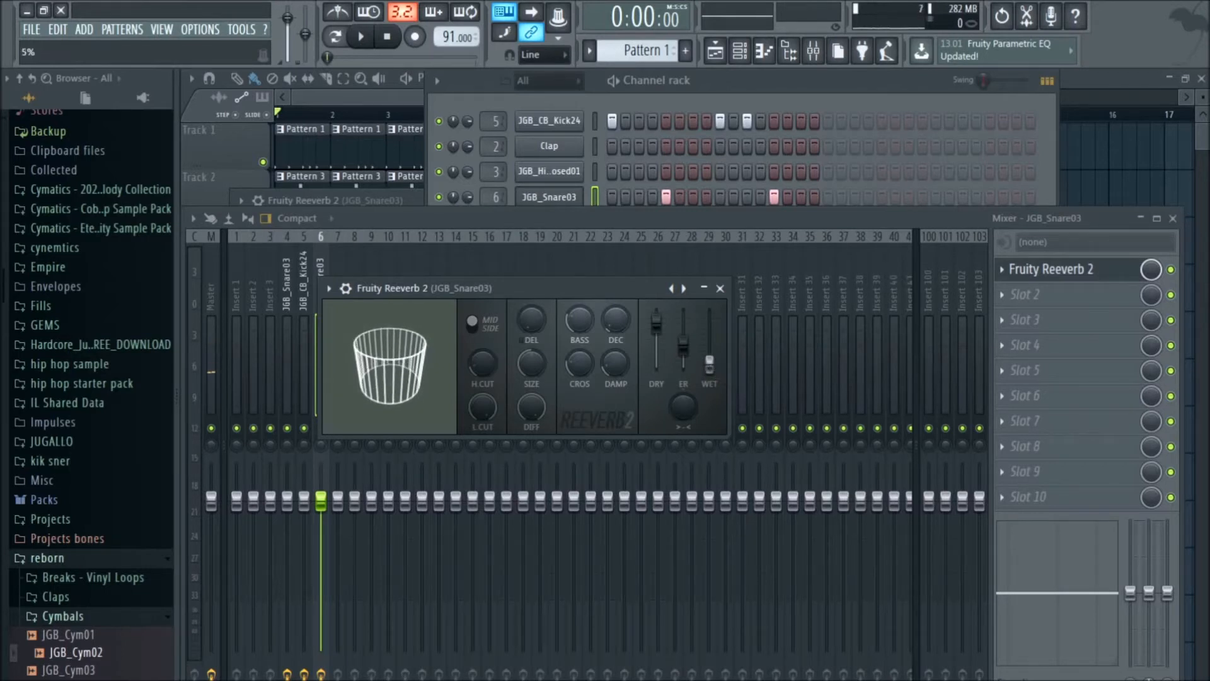
Raise the snare reverb's dry level slightly and audition the snare repeatedly.
key("q")
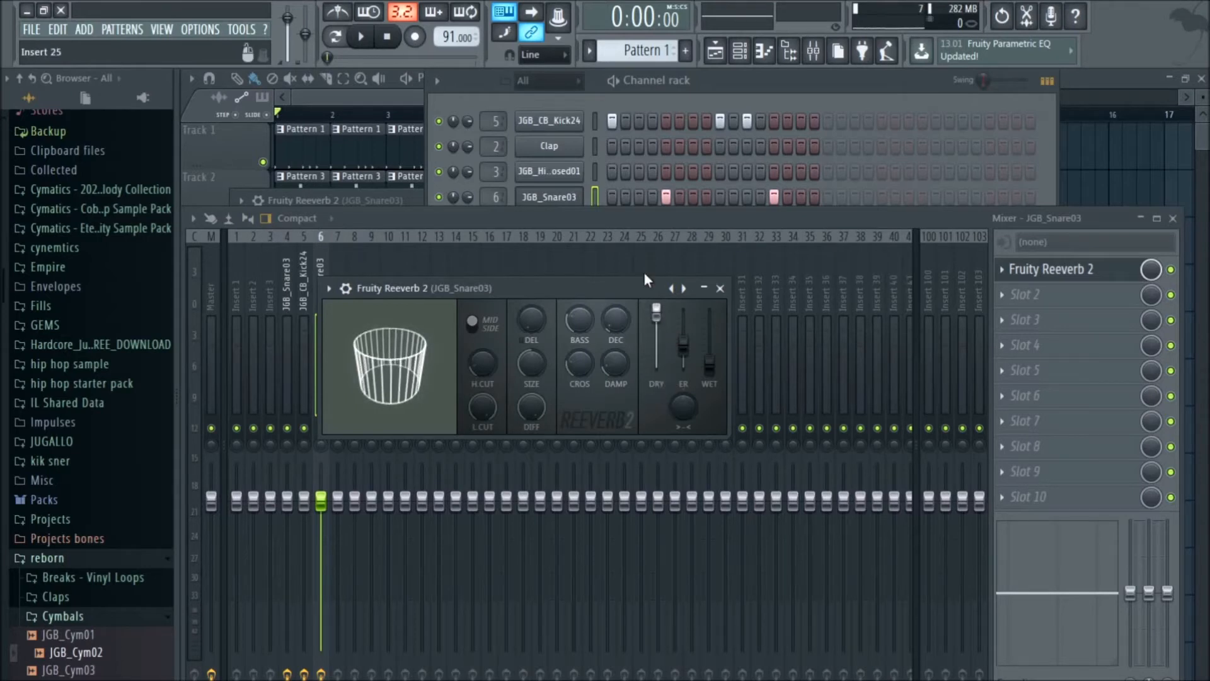
key("z")
key("z")
key("z")
key("z")
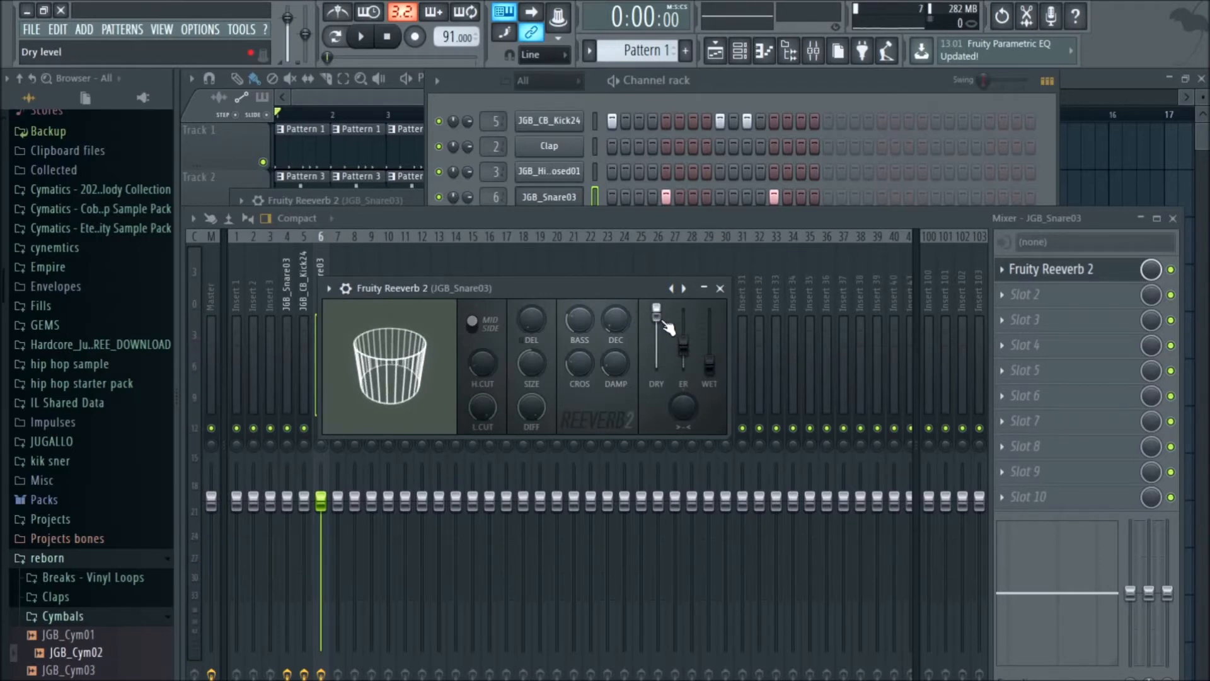
key("z")
key("z")
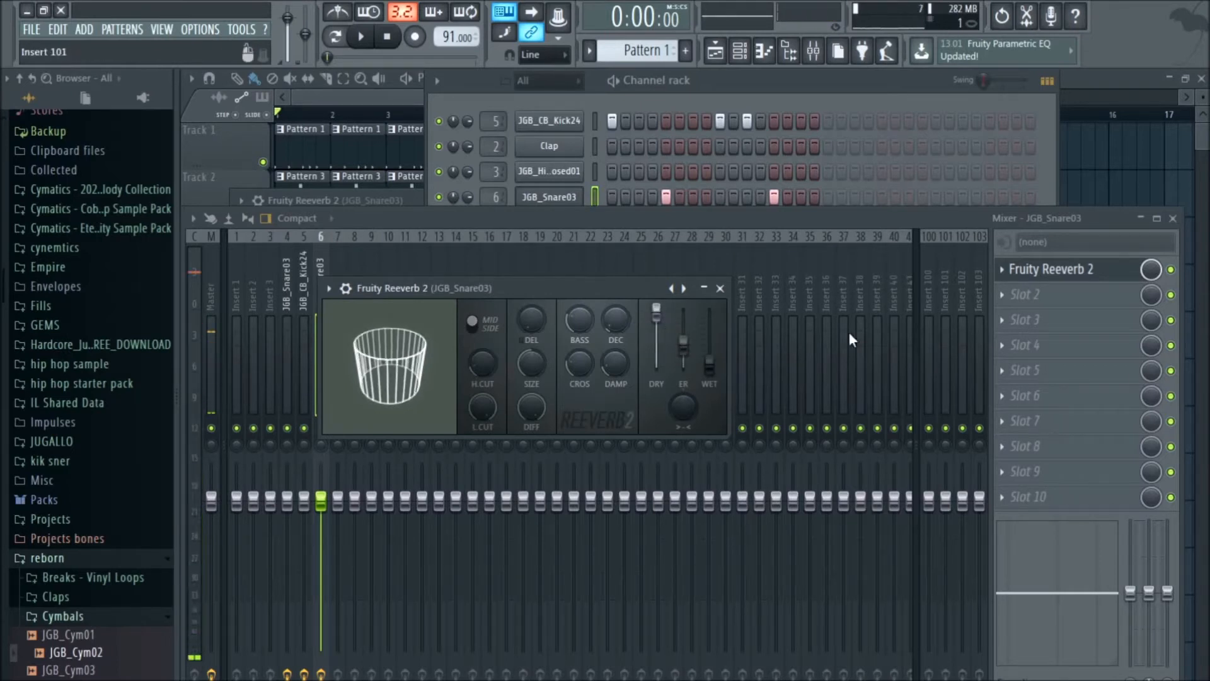
Add Fruity Parametric EQ 2 to the snare's slot 2, cutting treble with band 7 and slightly boosting lows with bands 1 and 2.
left_click(1076, 294)
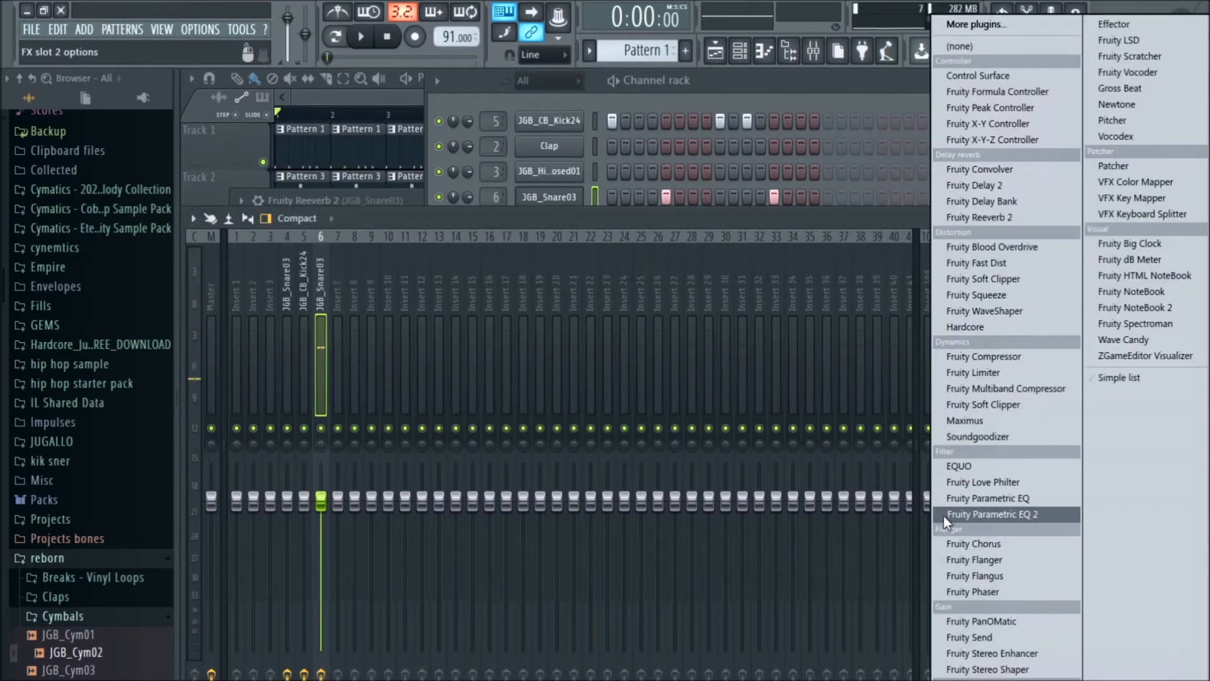
left_click(1045, 516)
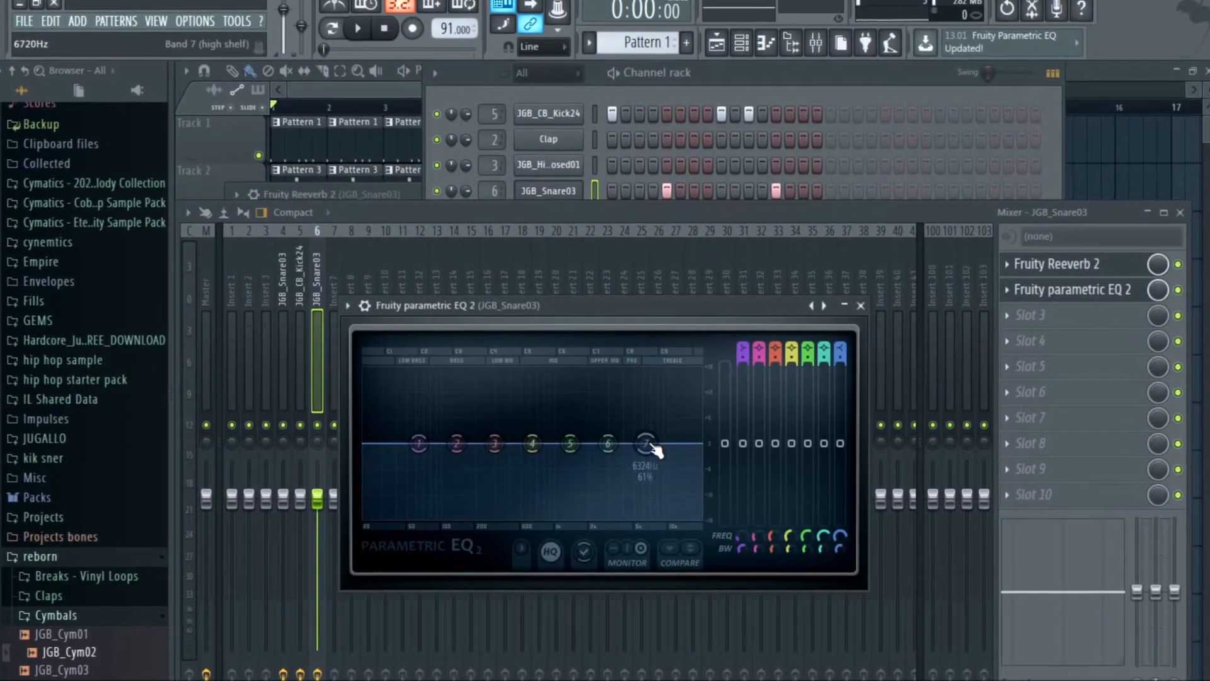
left_click_drag(645, 442, 690, 484)
key("q")
key("q")
key("q")
key("q")
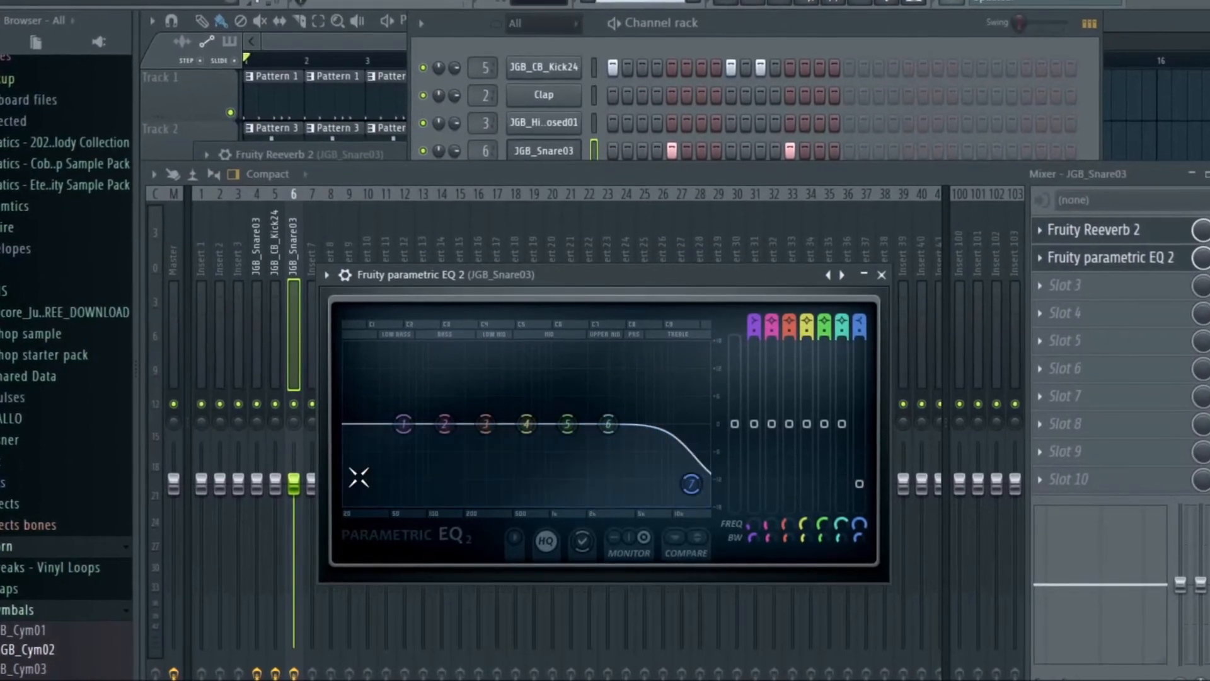
left_click_drag(443, 423, 420, 412)
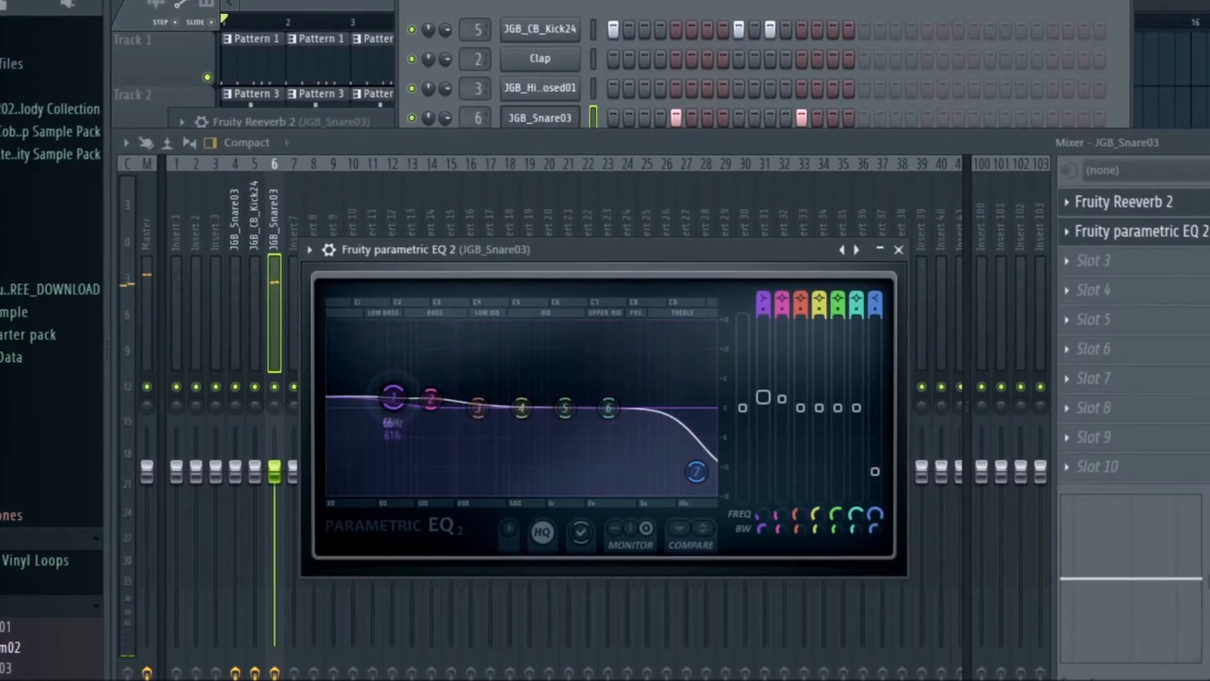
Load Fruity Love Philter into the snare's slot 3 with its band-pass level fully raised and audition the snare.
left_click(1072, 260)
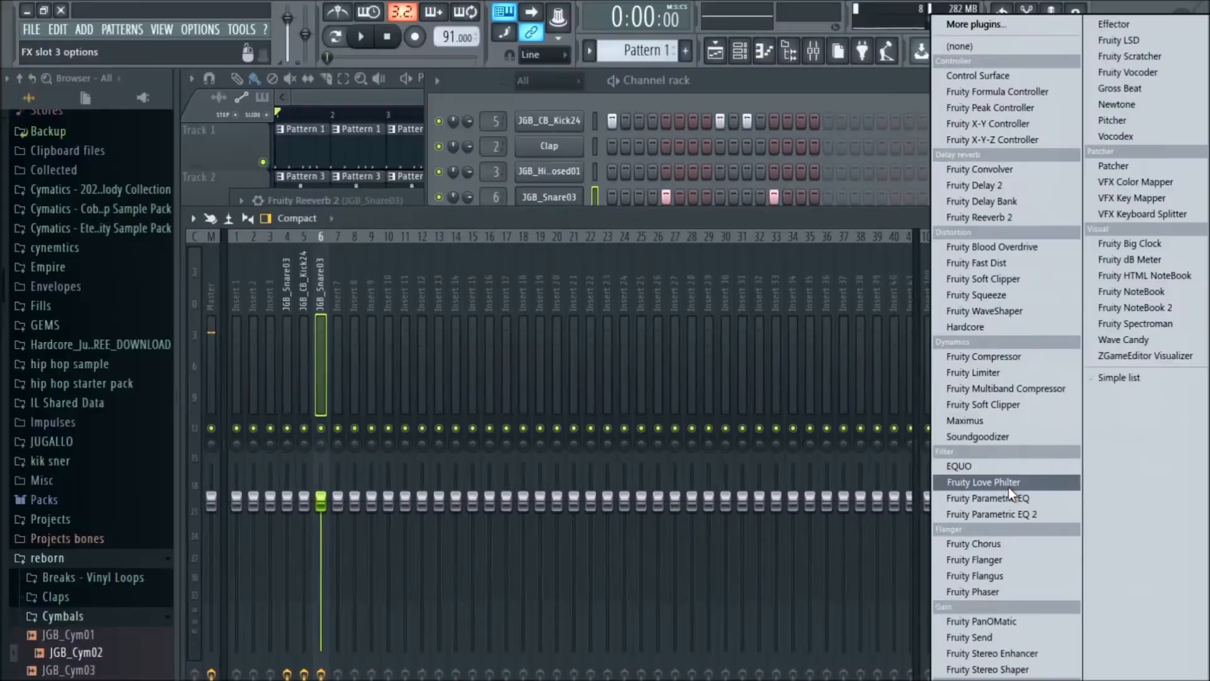
left_click(1001, 482)
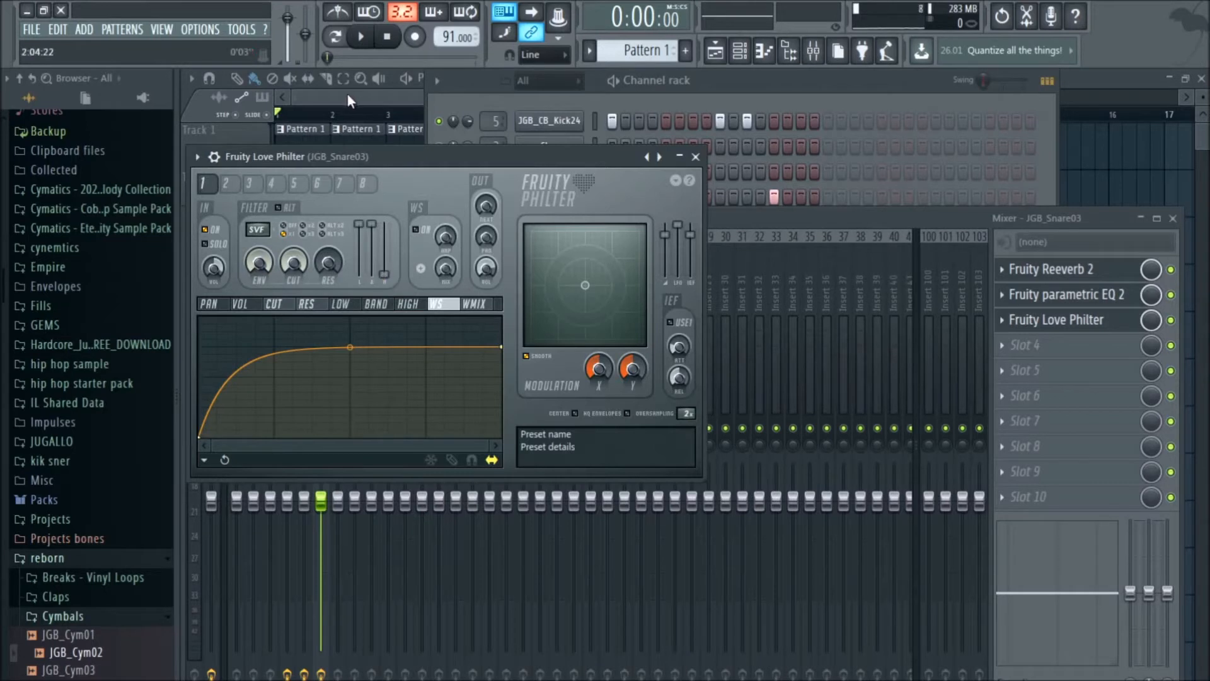
key("z")
key("z")
key("z")
key("z")
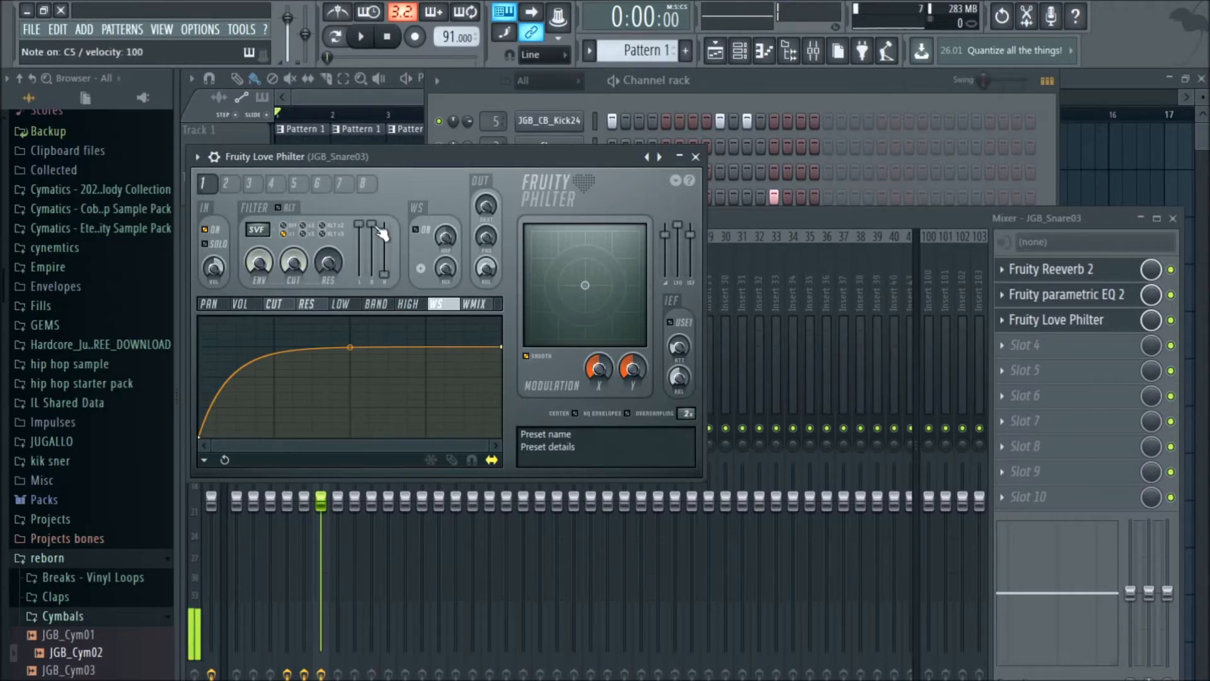
key("z")
key("z")
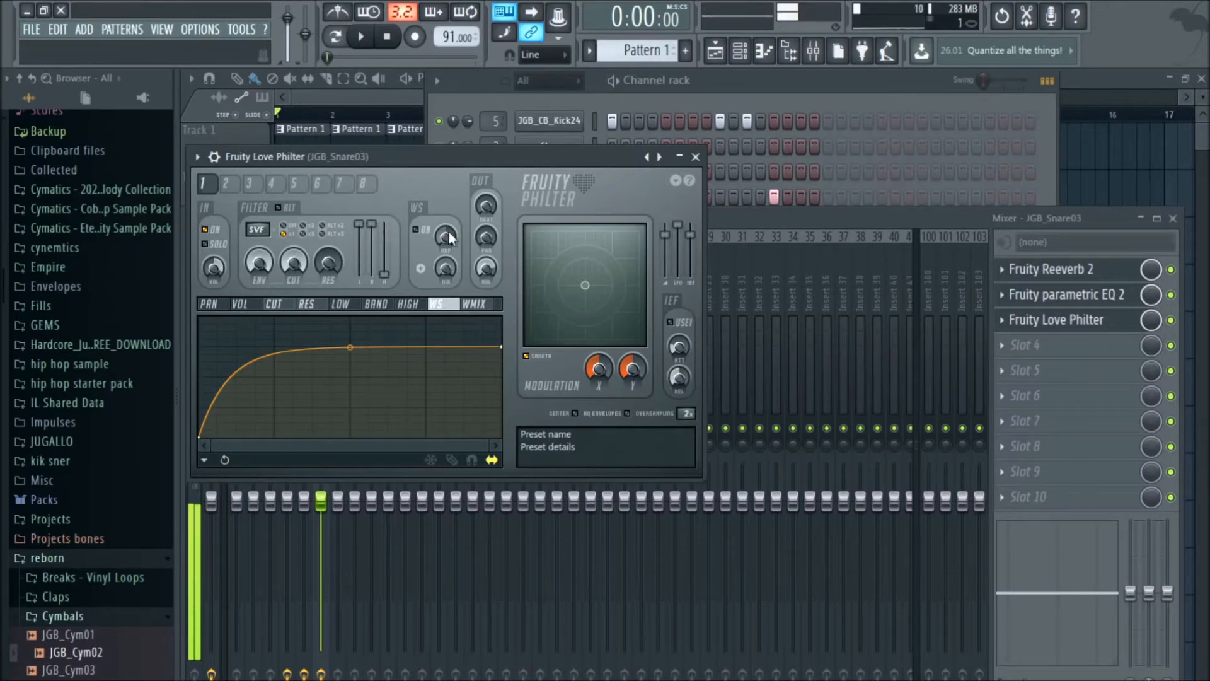
Bring the channel rack forward and play the pattern to hear the processed kick and snare.
left_click(857, 92)
key("space")
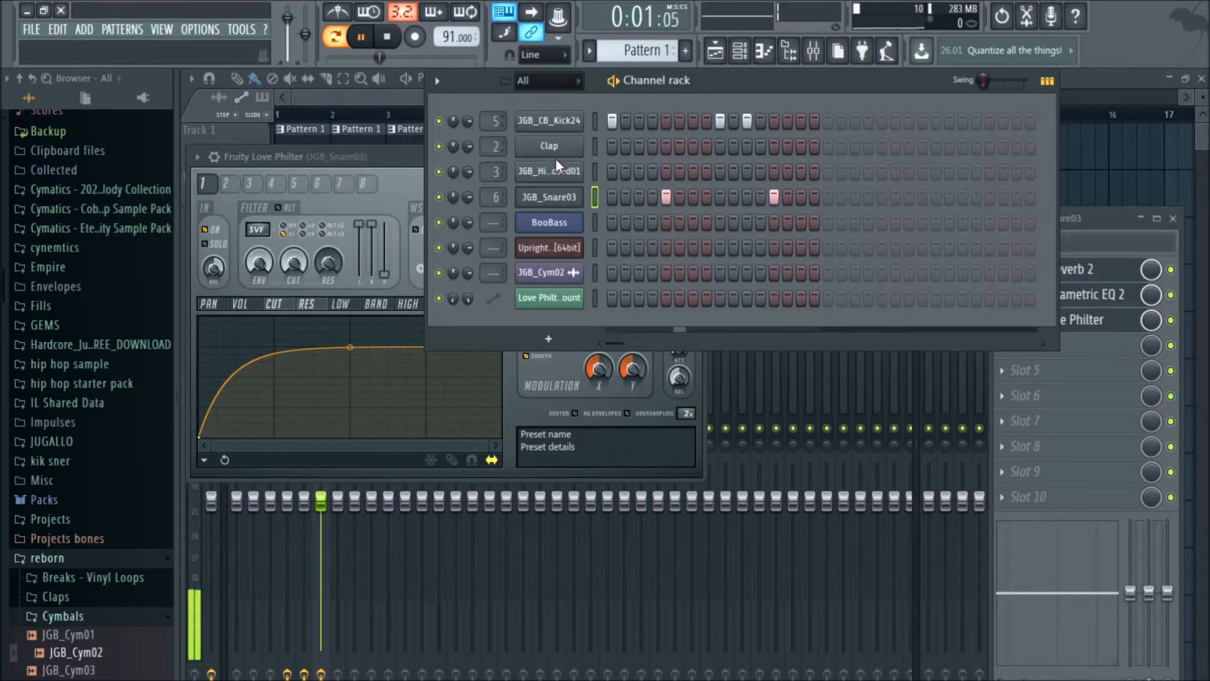
Stop playback, switch to Pattern 2 and play it to audition the hi-hat.
key("space")
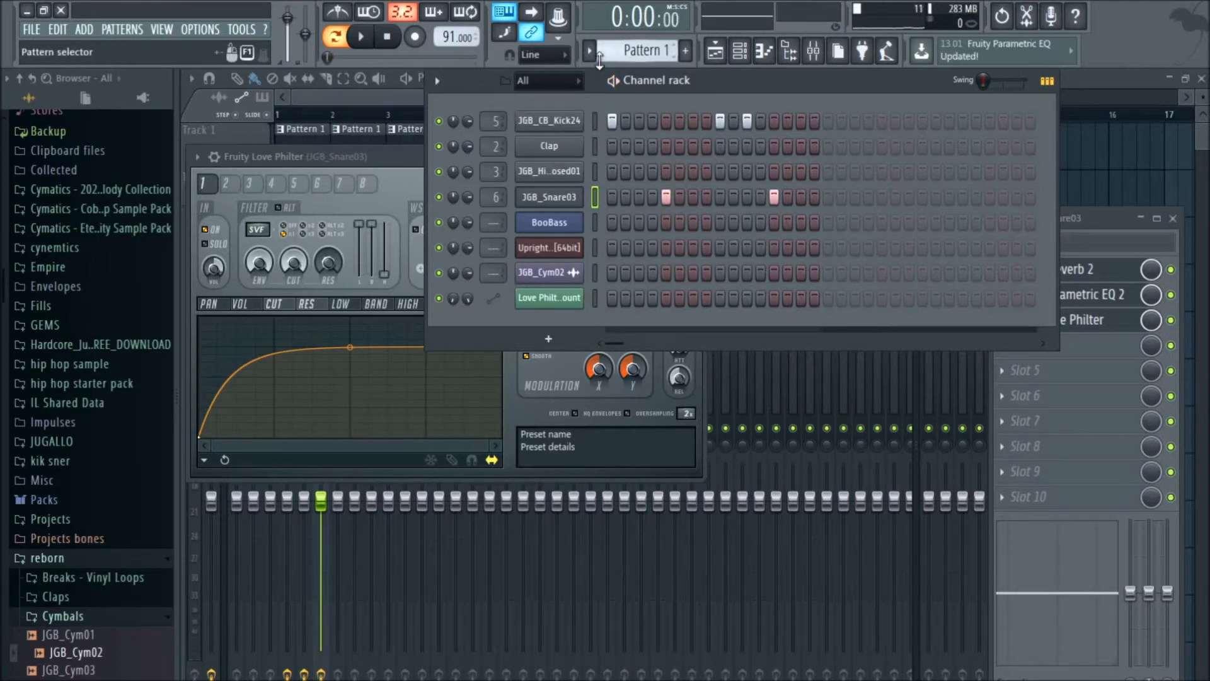
scroll(641, 51, "down", 1)
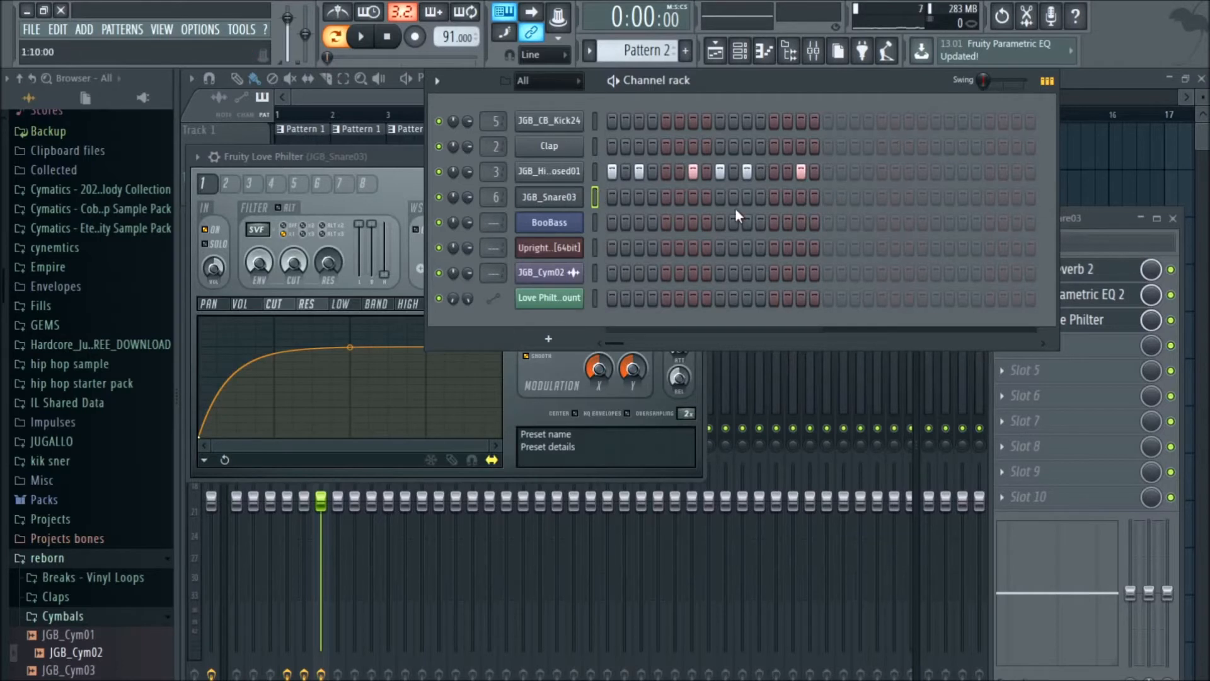
key("space")
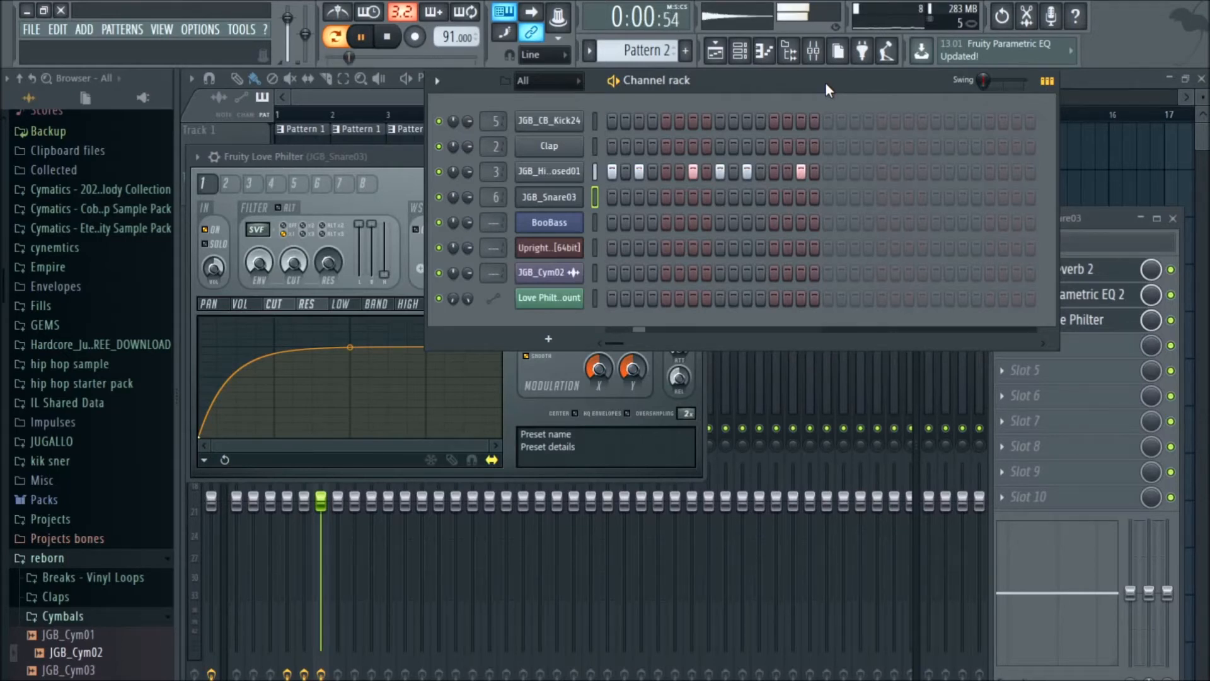
key("space")
Normalize the JGB_HiHat_Closed01 sample and assign the channel to a free mixer track.
left_click(549, 171)
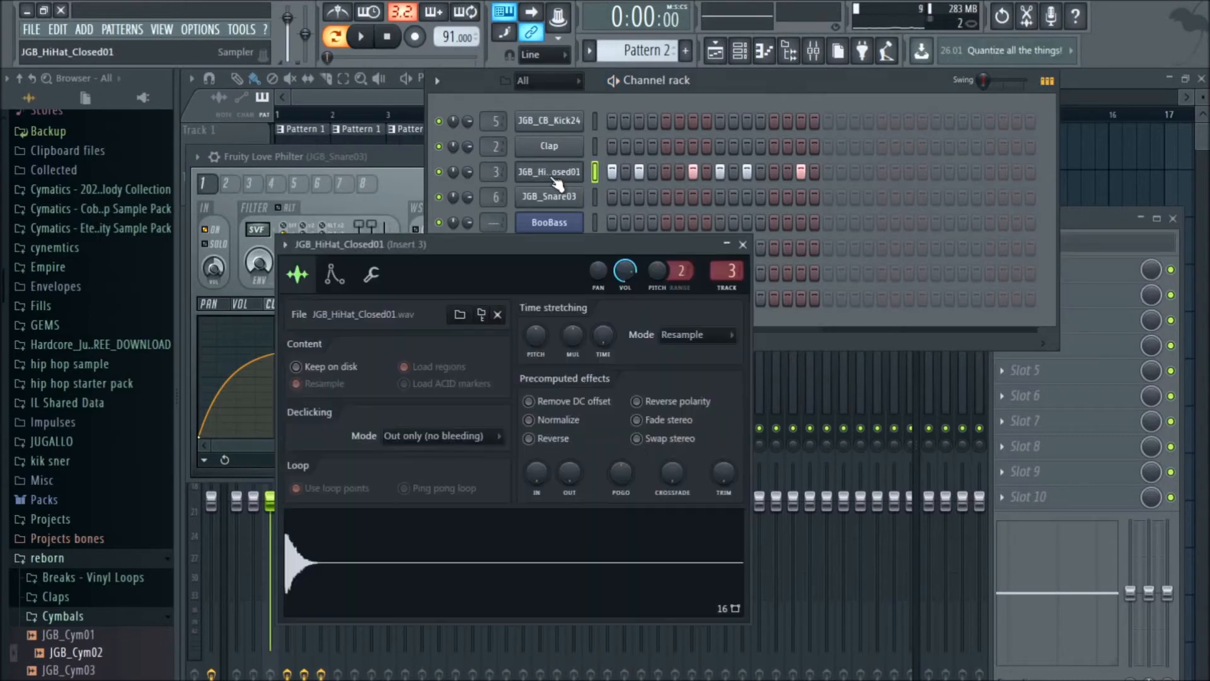
left_click(533, 418)
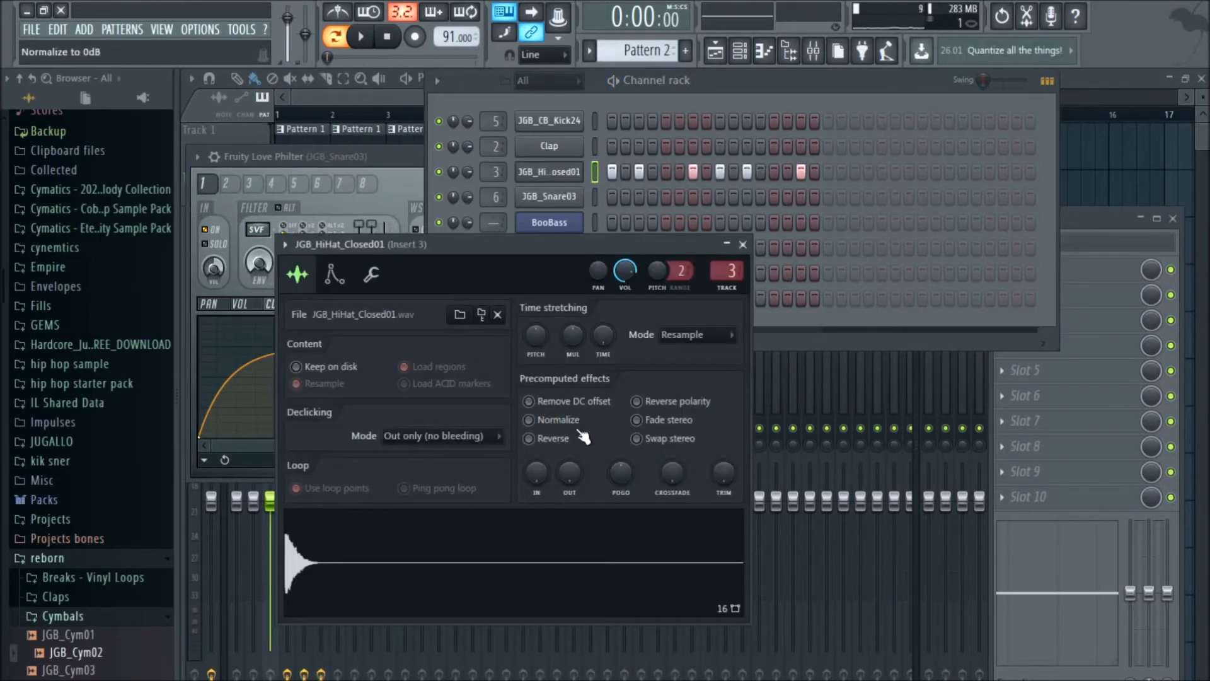
left_click(574, 421)
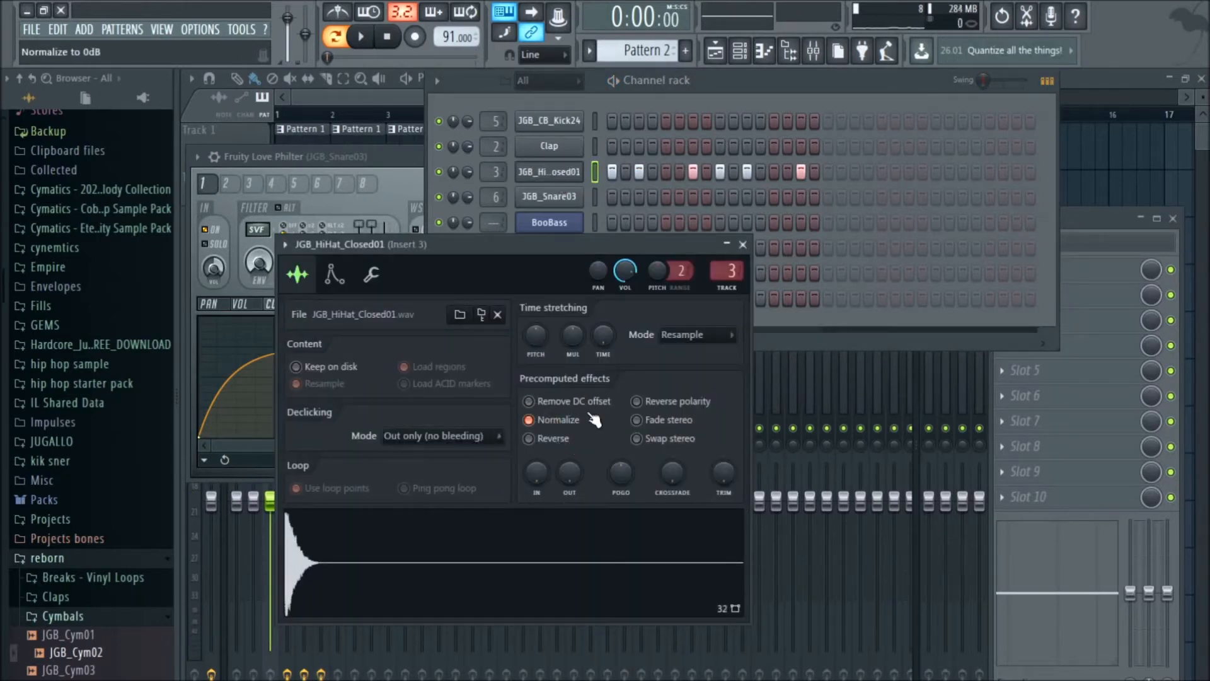
left_click(285, 244)
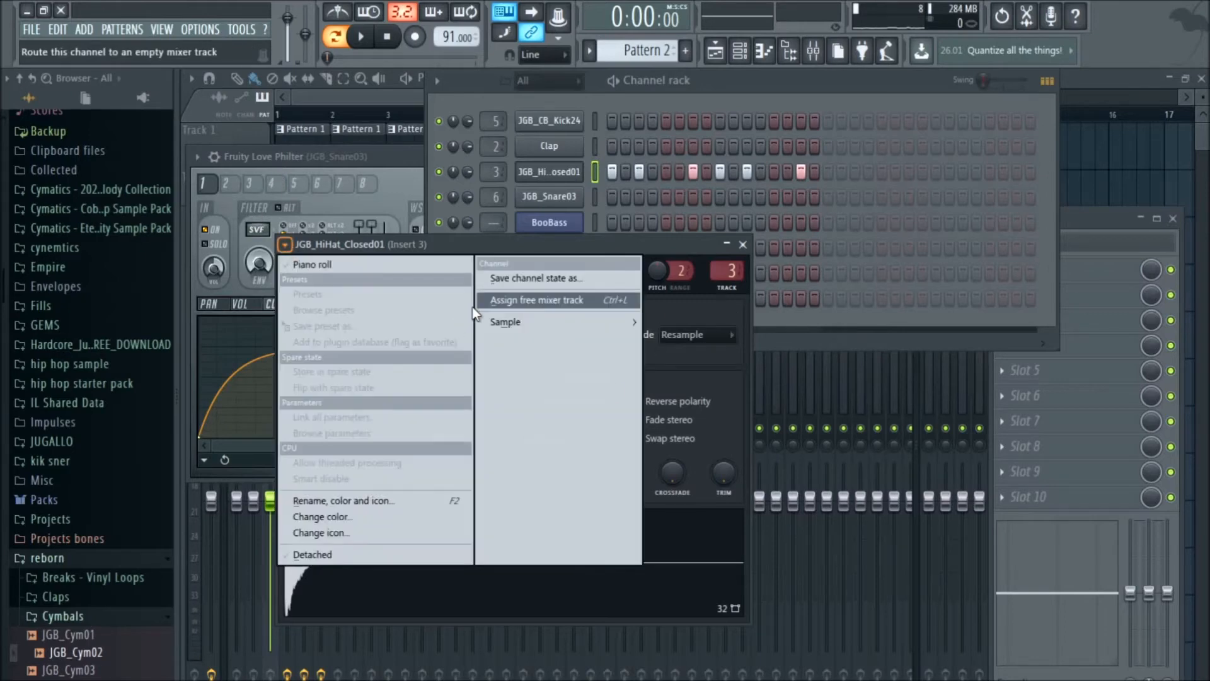
left_click(562, 301)
Load Fruity Reeverb 2 into the hi-hat's slot 1 and lower its wet level.
left_click(1039, 275)
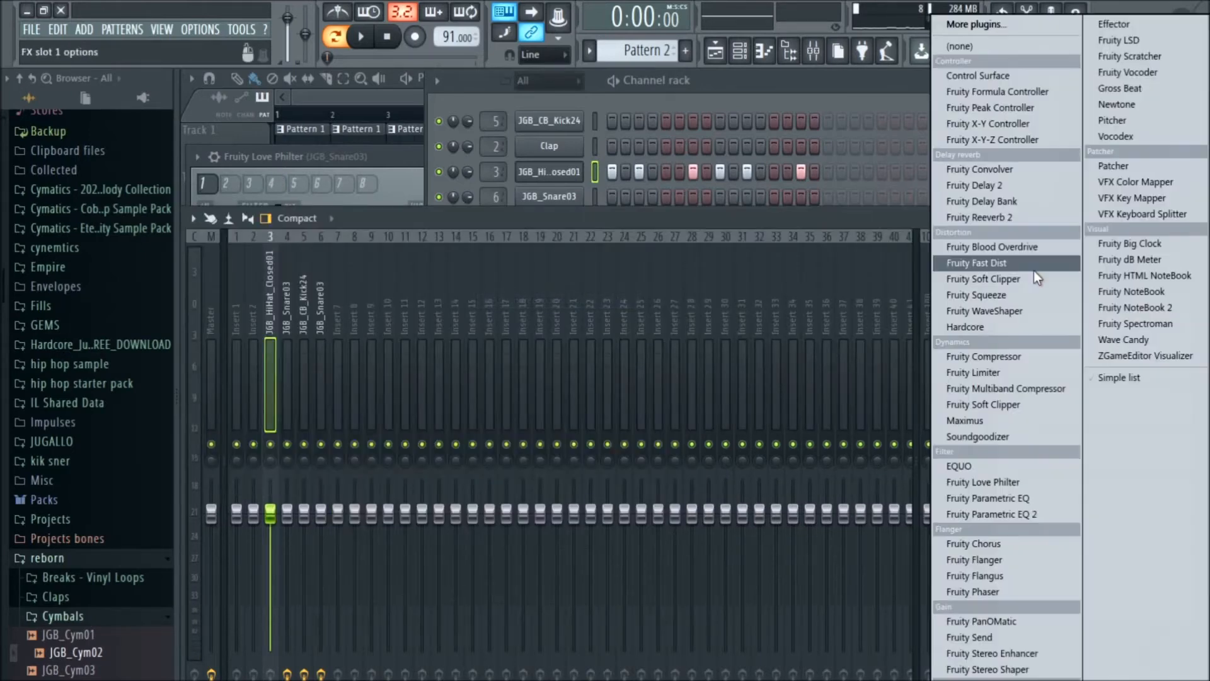
left_click(1004, 223)
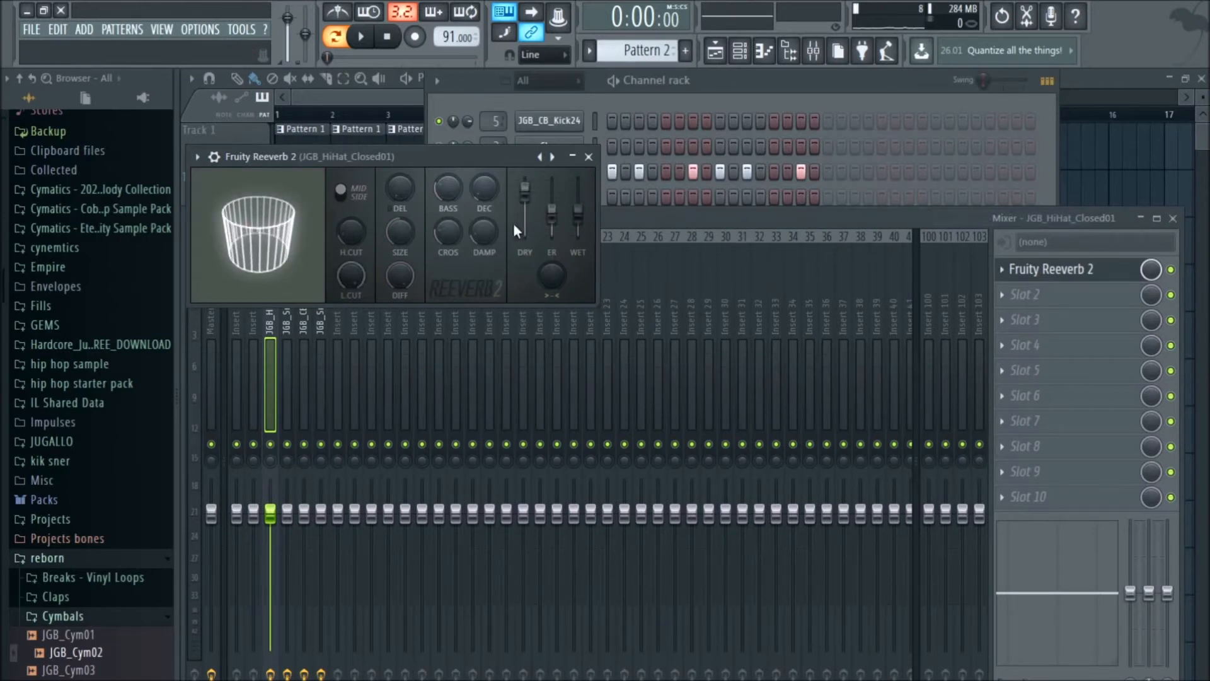
left_click_drag(578, 210, 578, 228)
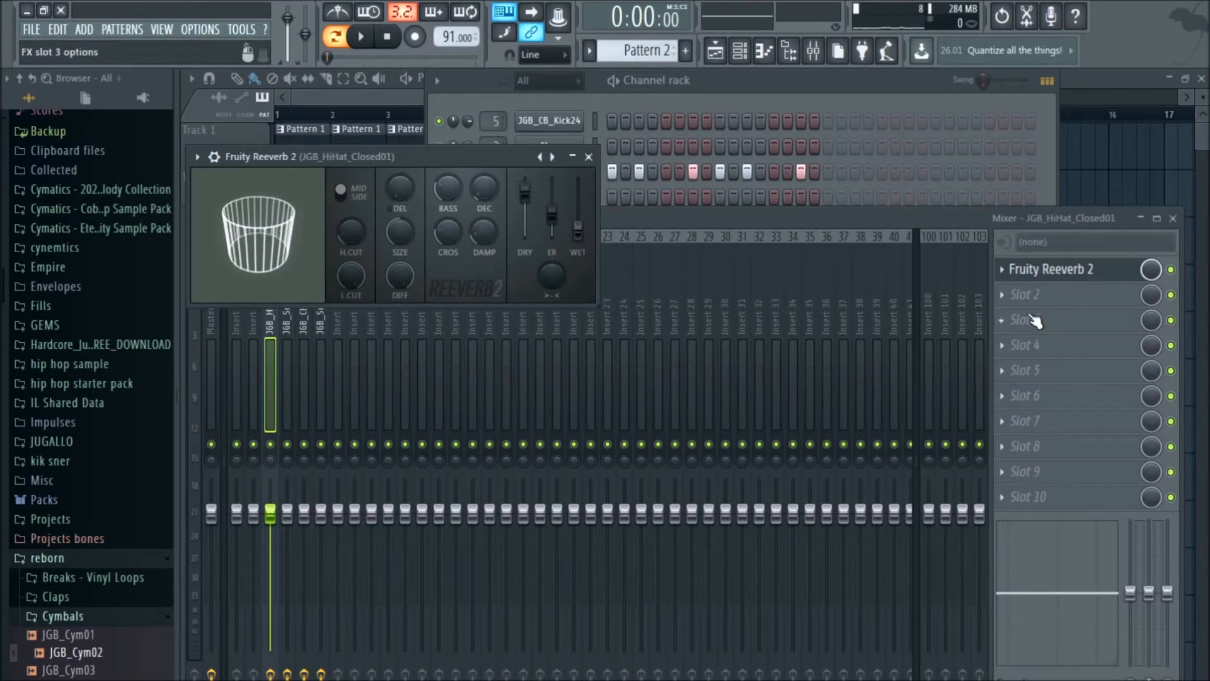
Add Fruity Parametric EQ 2 to the hi-hat's slot 2 and pull band 7 fully down at about 16 kHz.
left_click(1029, 294)
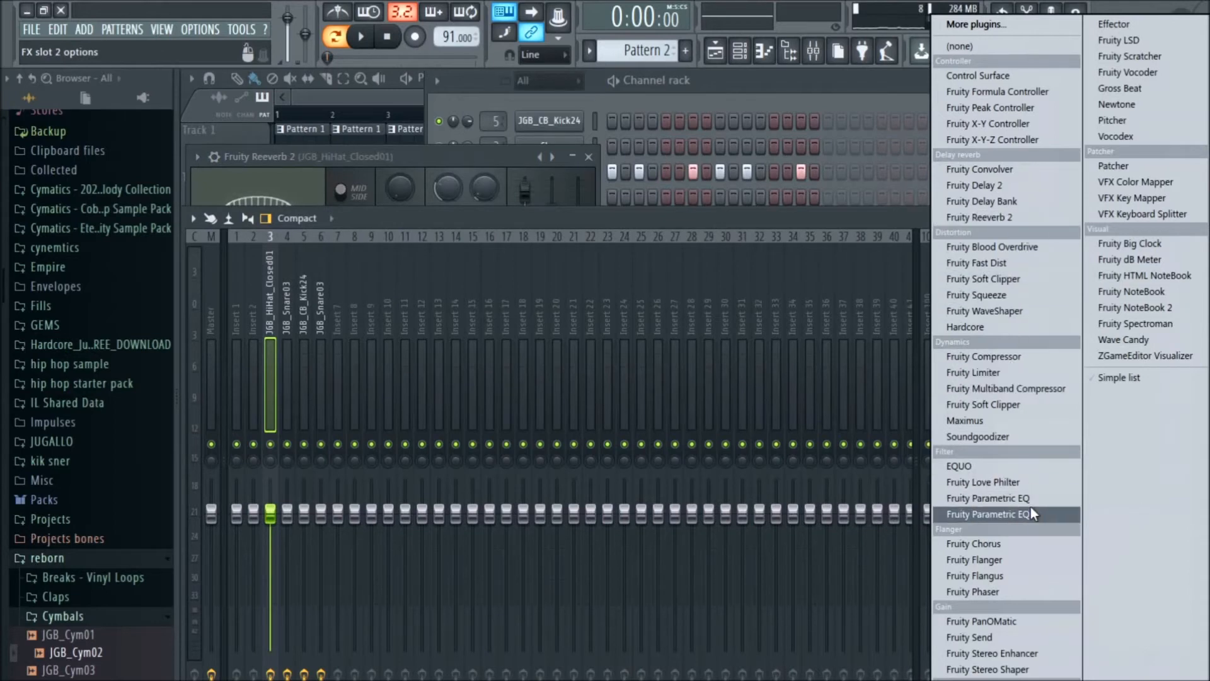
left_click(1011, 519)
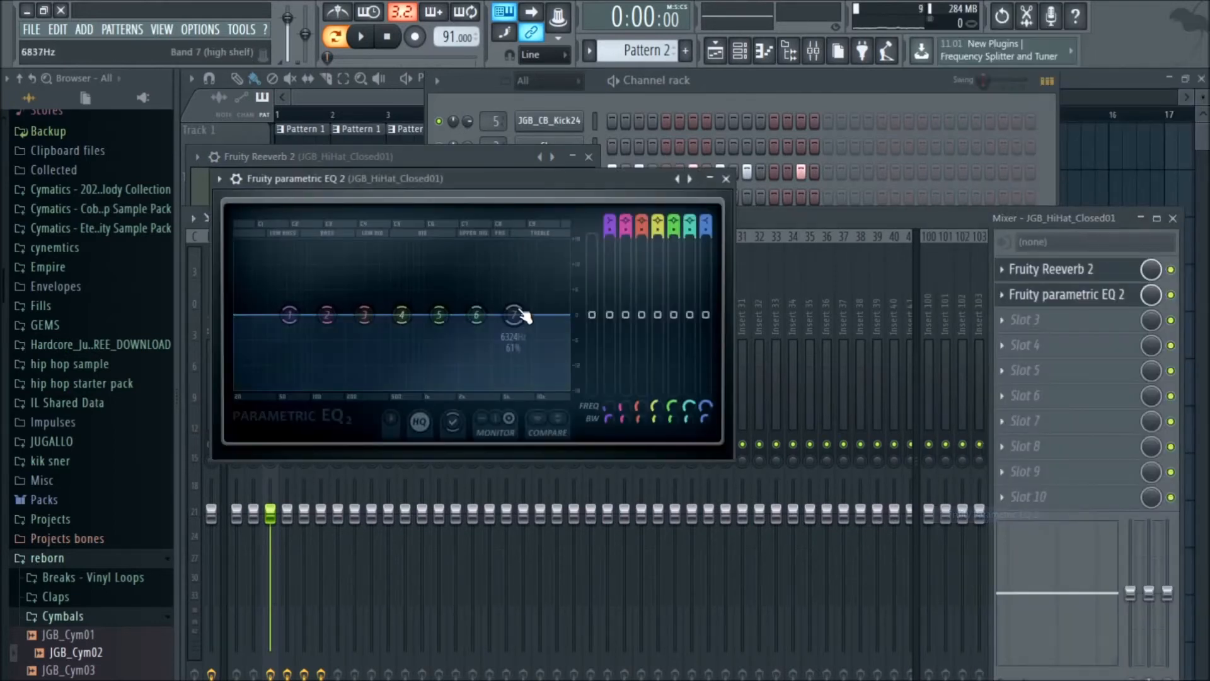
left_click_drag(514, 315, 567, 398)
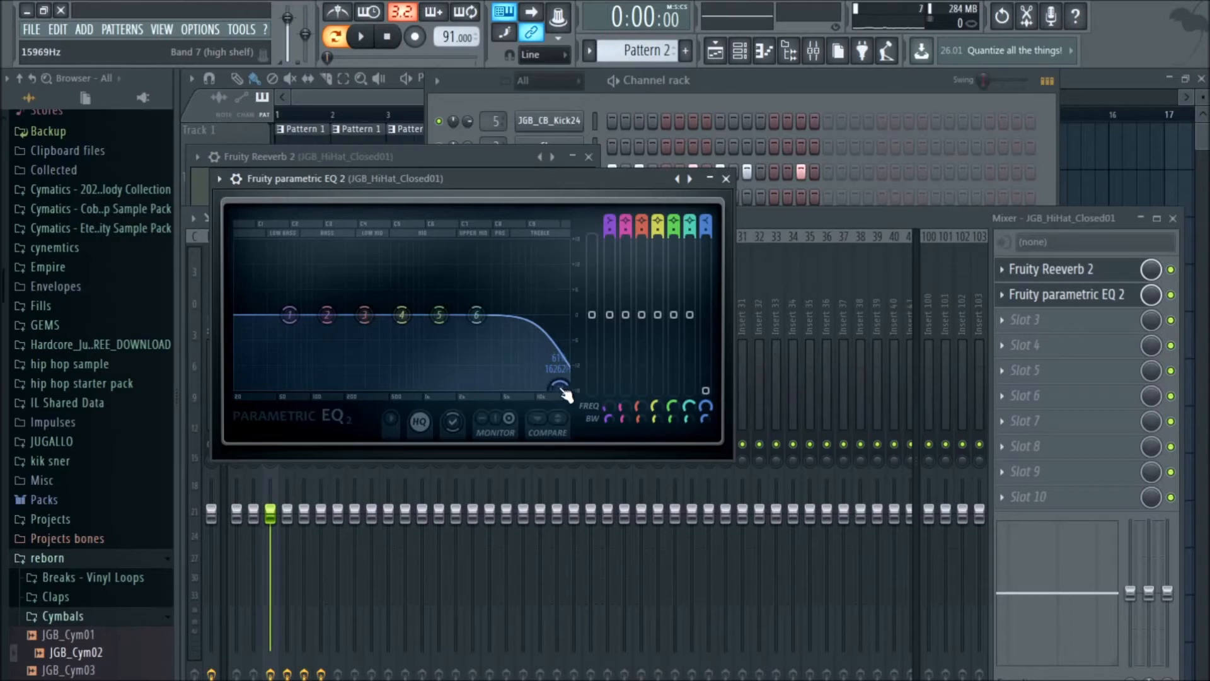
mouse_move(567, 394)
left_mouse_down()
mouse_move(546, 257)
mouse_move(560, 388)
left_mouse_up()
Load Fruity Love Philter into the hi-hat's slot 3 with its band-pass level fully raised and audition Pattern 2.
left_click(972, 482)
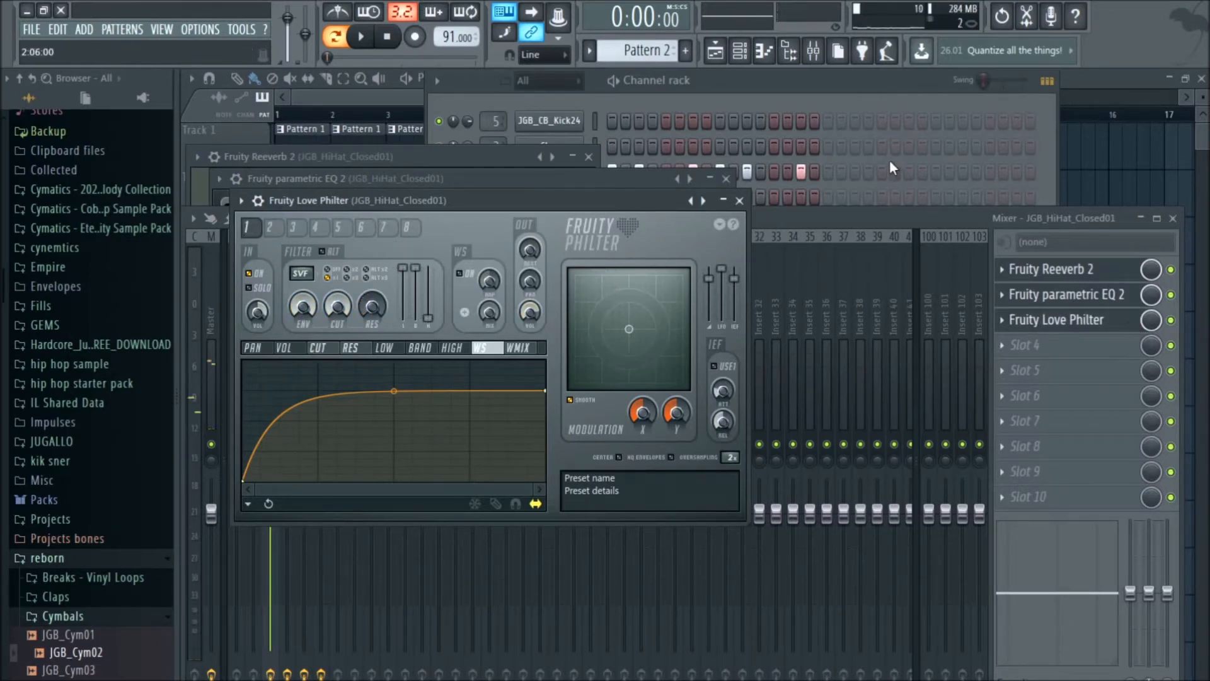
left_click(964, 225)
left_click(915, 95)
key("space")
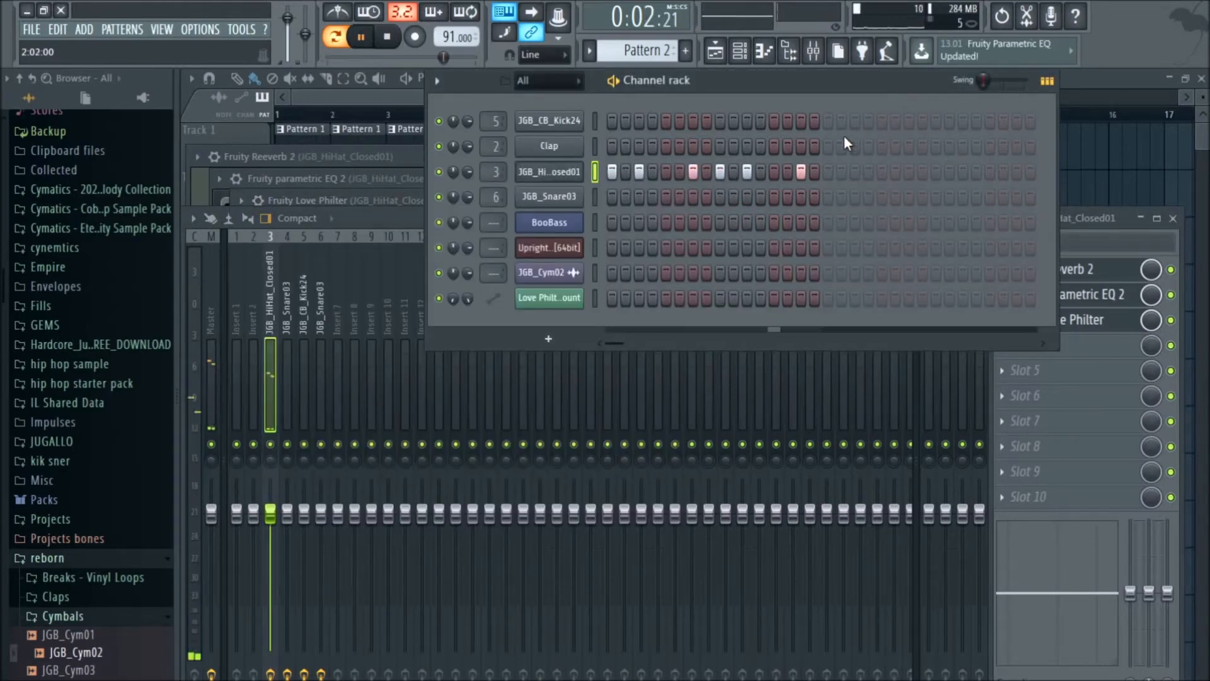
key("space")
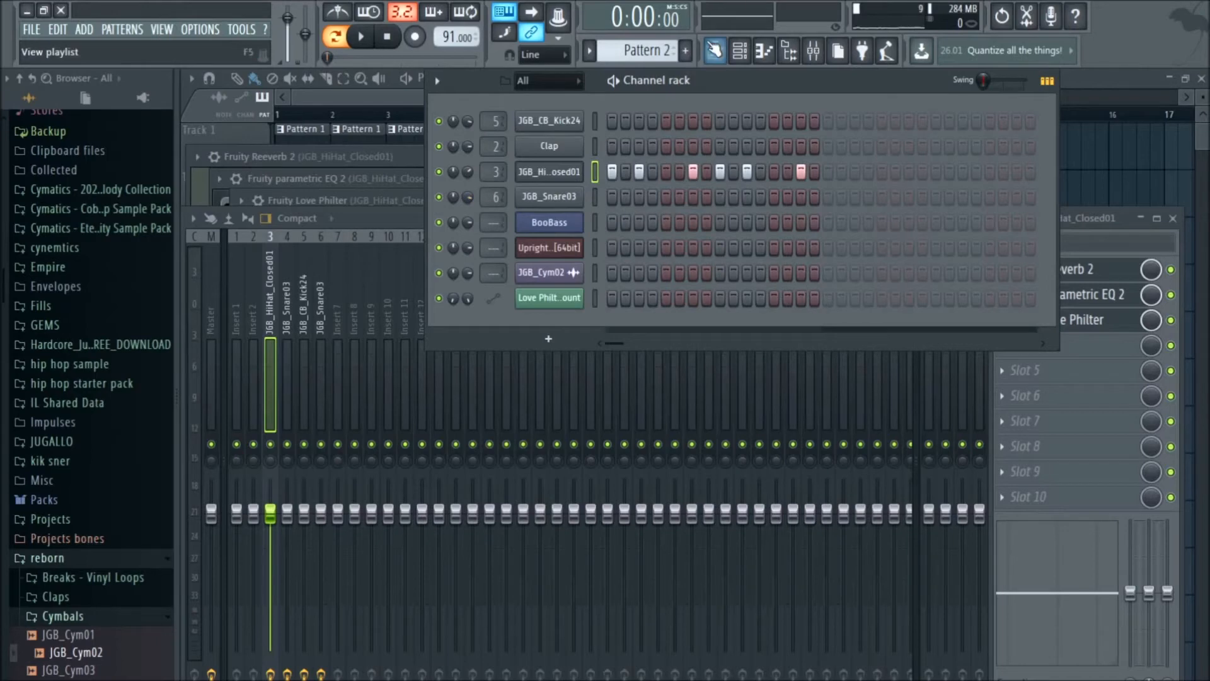
Show the playlist and mute tracks 2, 4, 5 and 6, leaving only the drum patterns active.
left_click(719, 59)
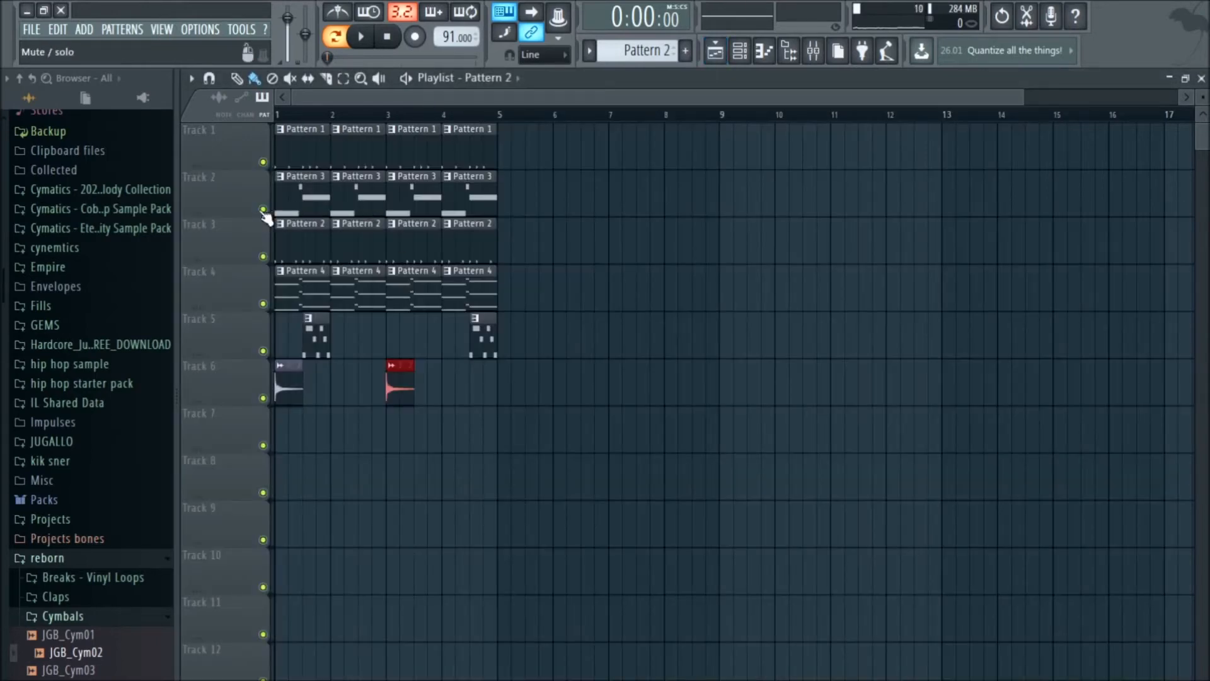
left_click(263, 210)
left_click(263, 304)
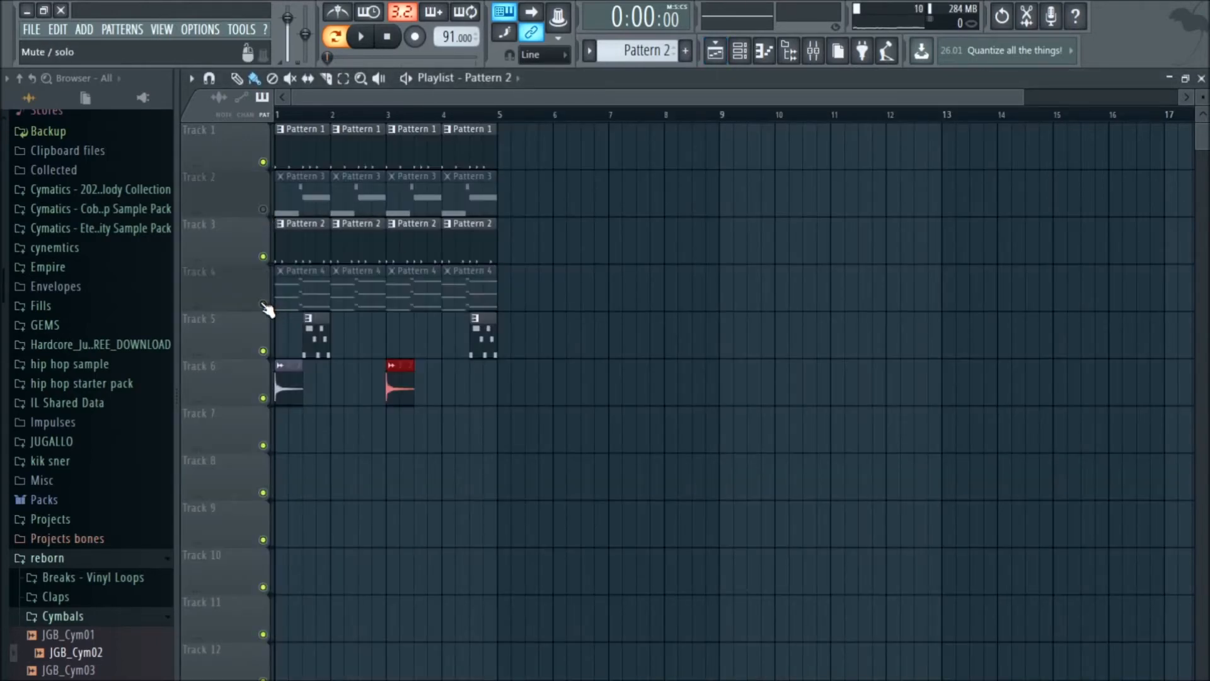
left_click(263, 351)
left_click(263, 398)
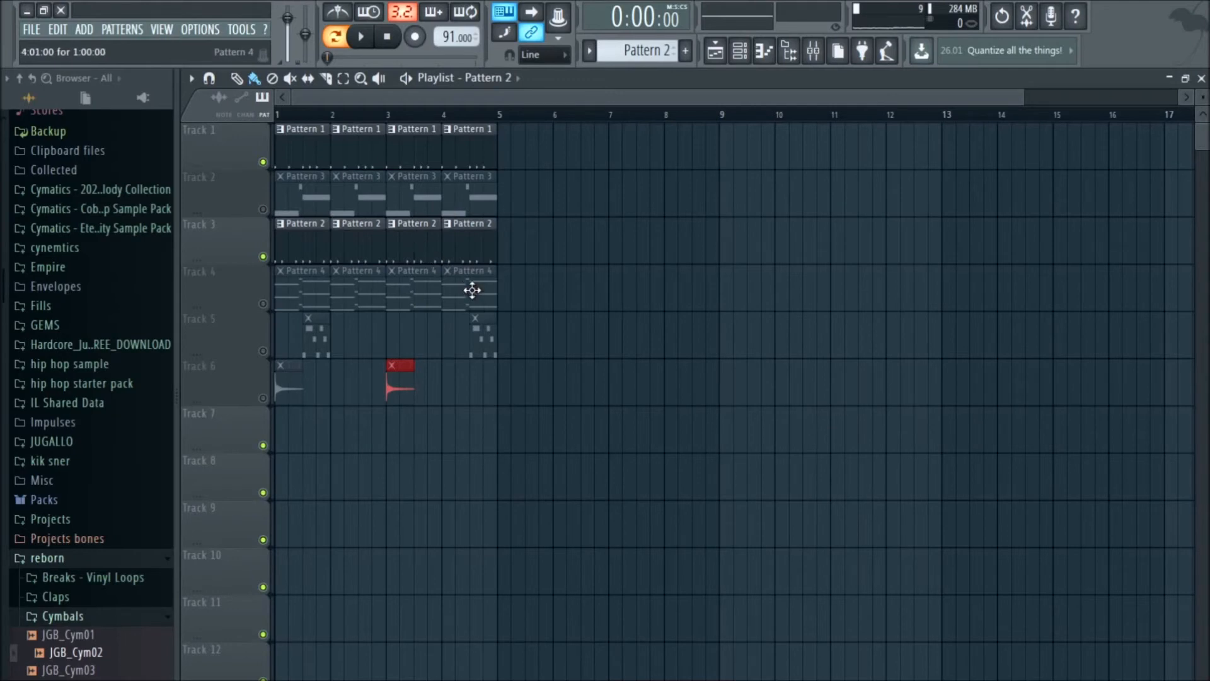
Switch playback to song mode and play the arrangement to hear the kick, snare and hi-hat together.
left_click(335, 39)
key("space")
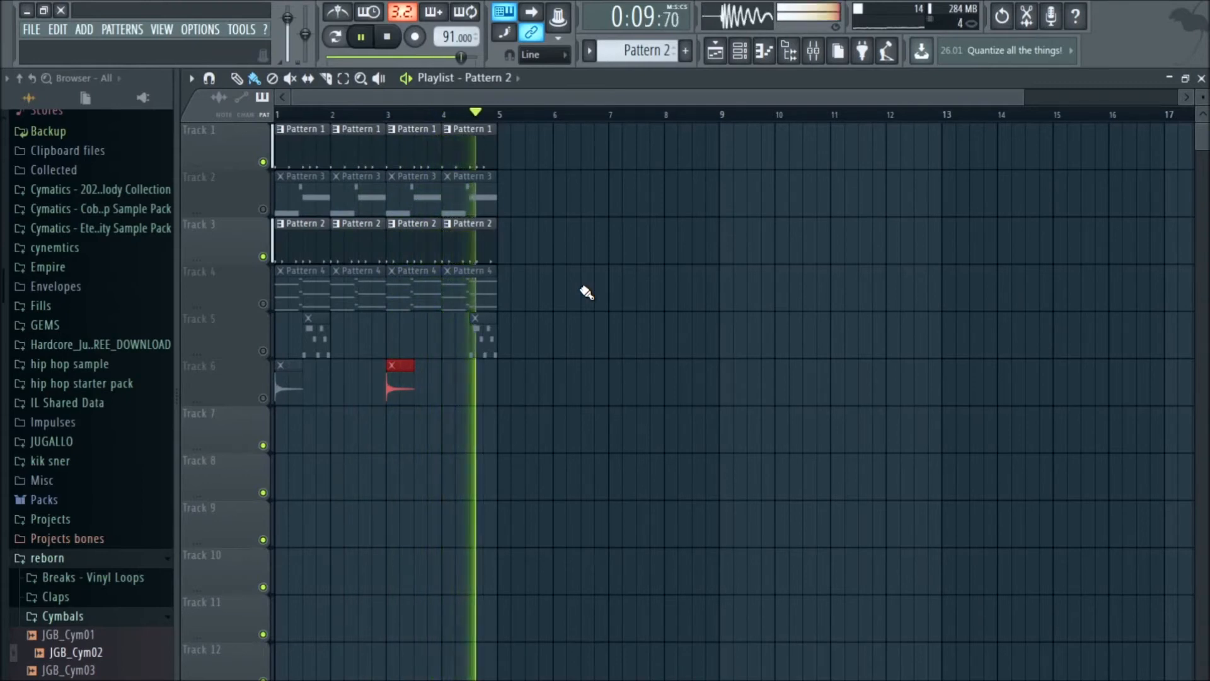
key("space")
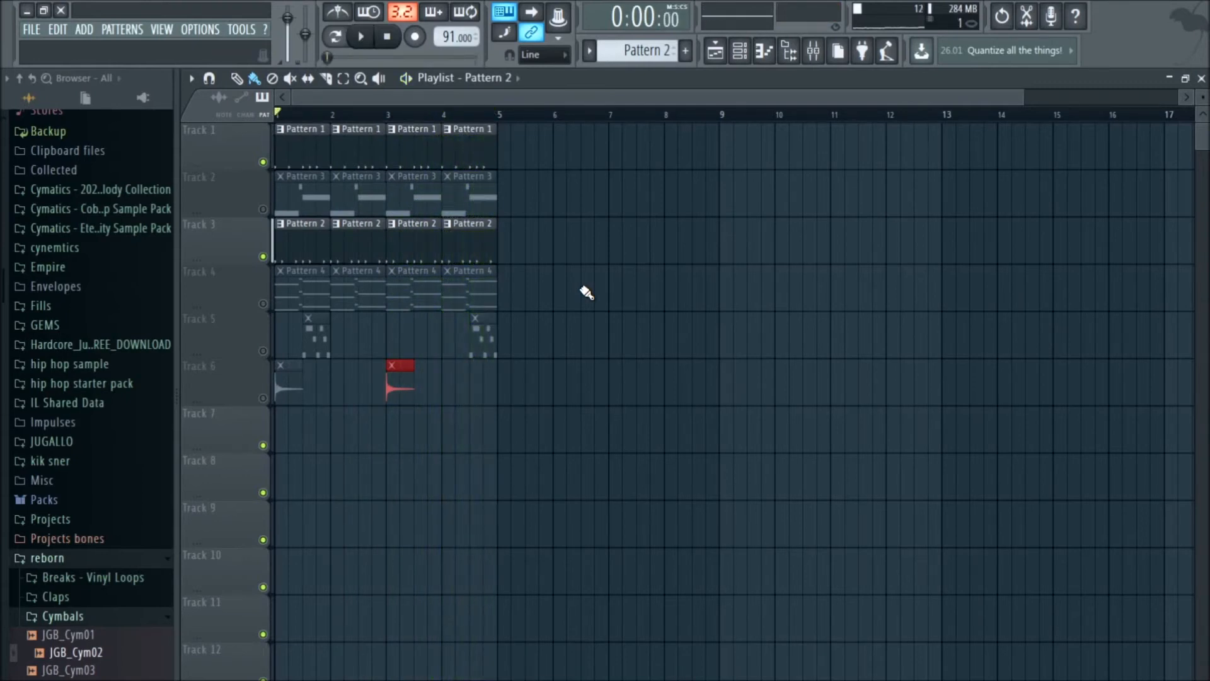
Unmute playlist track 2 and mute tracks 1 and 3 to isolate the bass pattern.
left_click(264, 210)
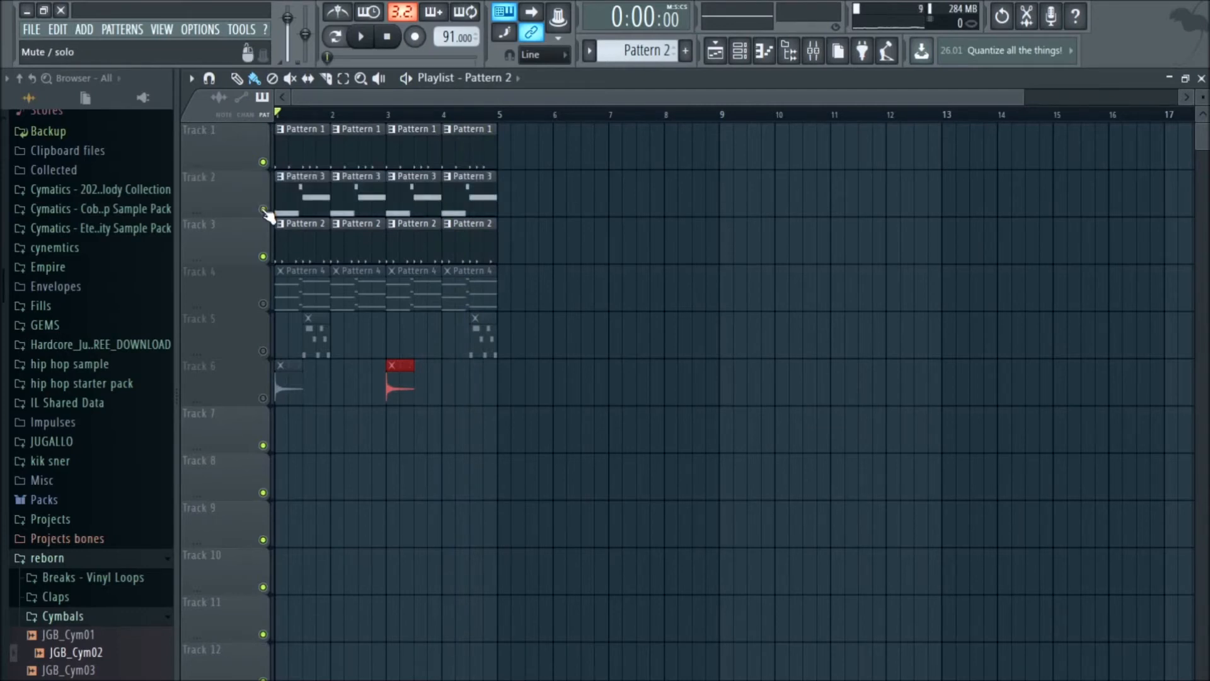
left_click(263, 162)
left_click(264, 258)
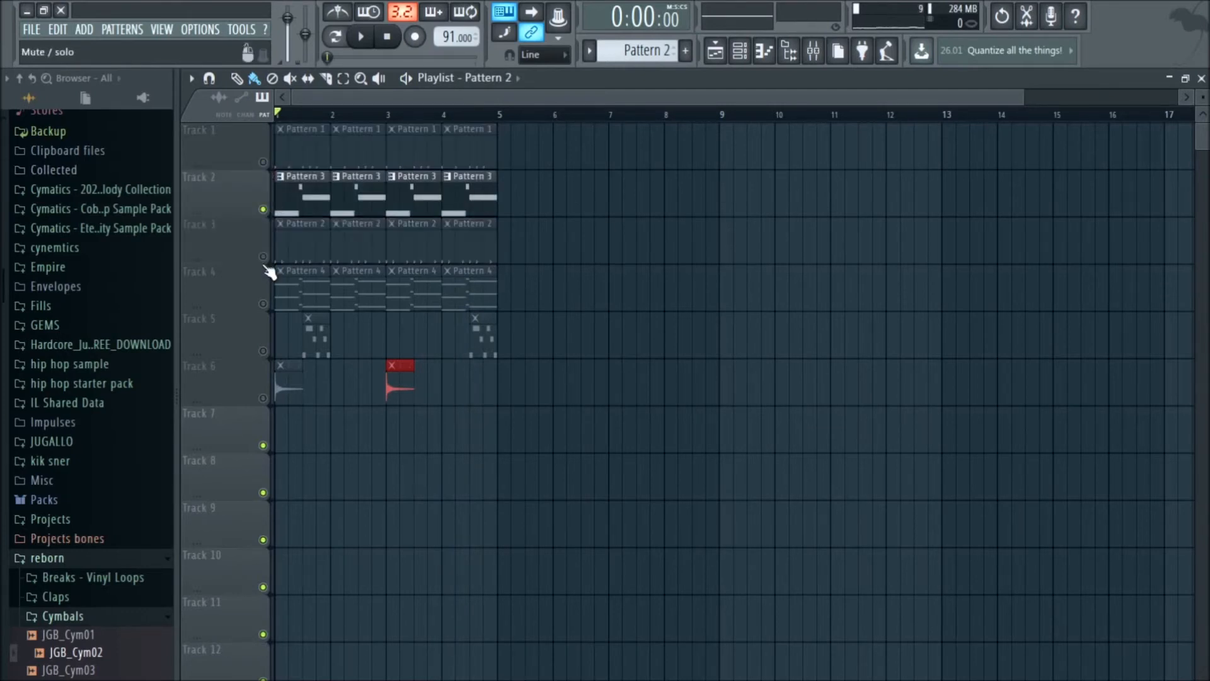
Open Pattern 3's BooBass notes in the piano roll and bring up the channel rack.
double_click(314, 207)
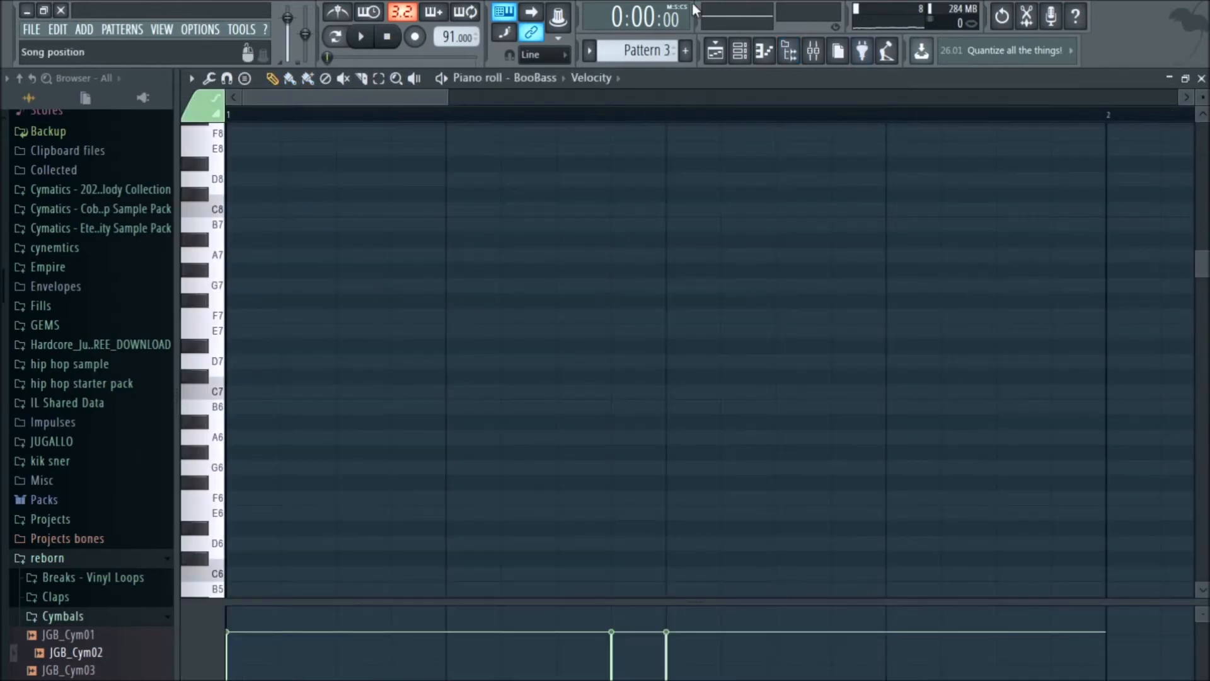
left_click_drag(449, 98, 899, 99)
scroll(829, 306, "down", 10)
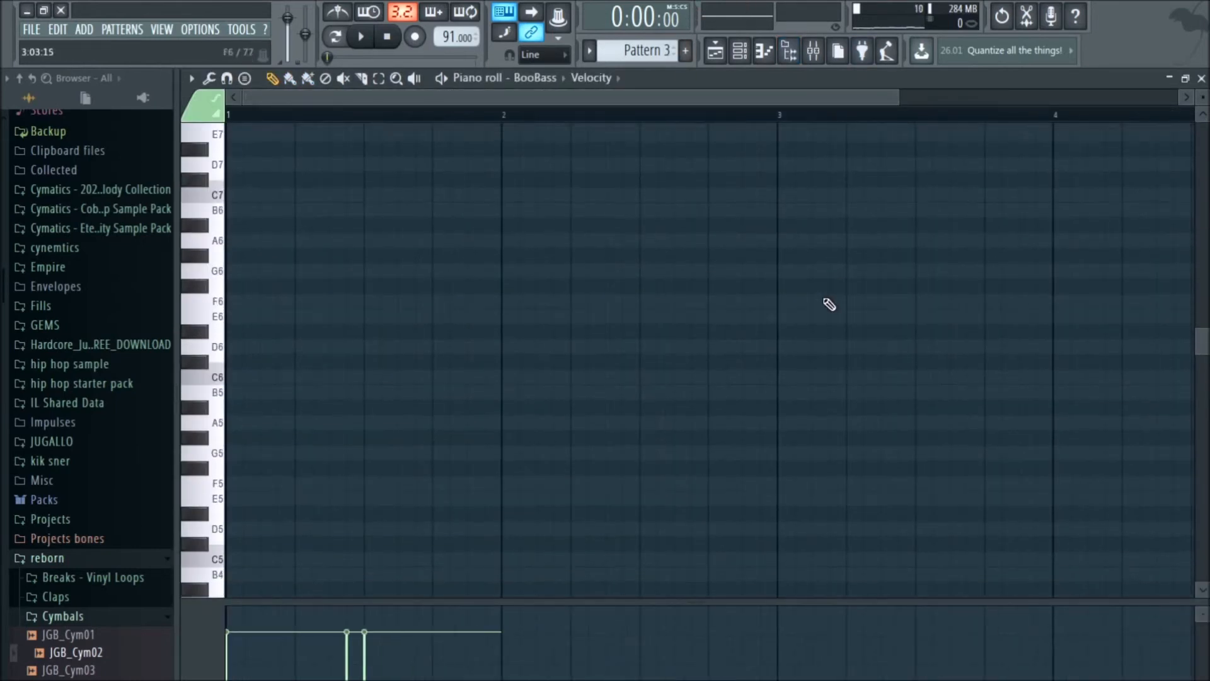
scroll(524, 404, "up", 3)
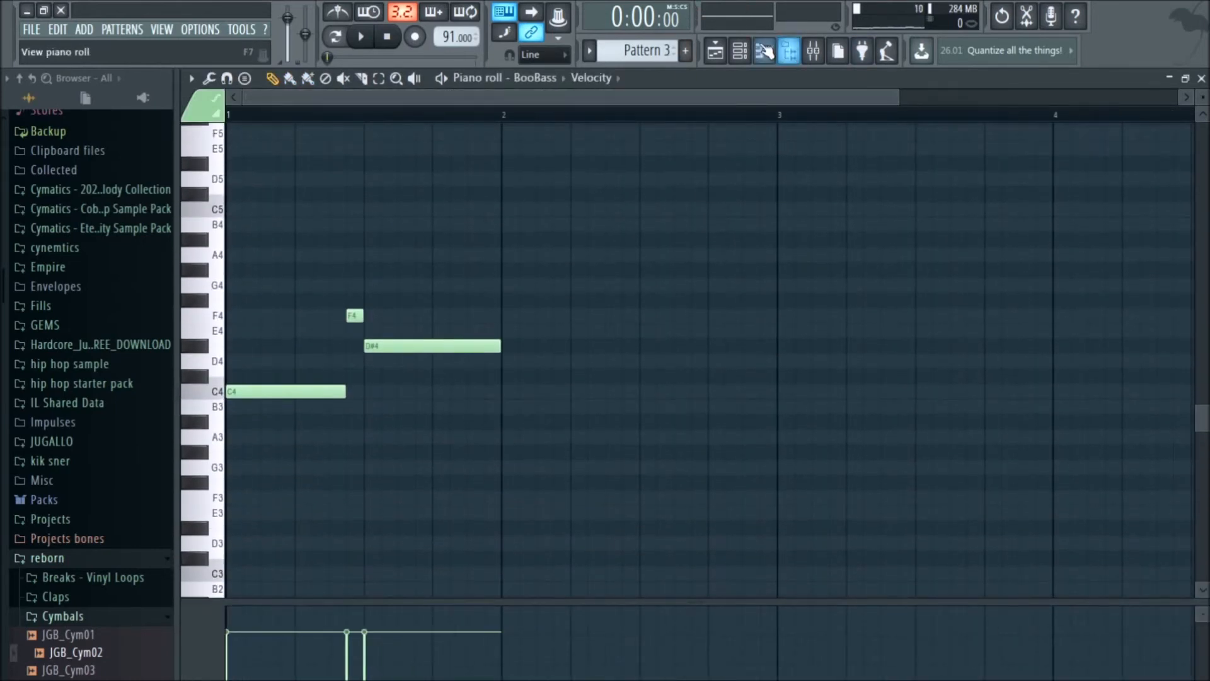
left_click(739, 50)
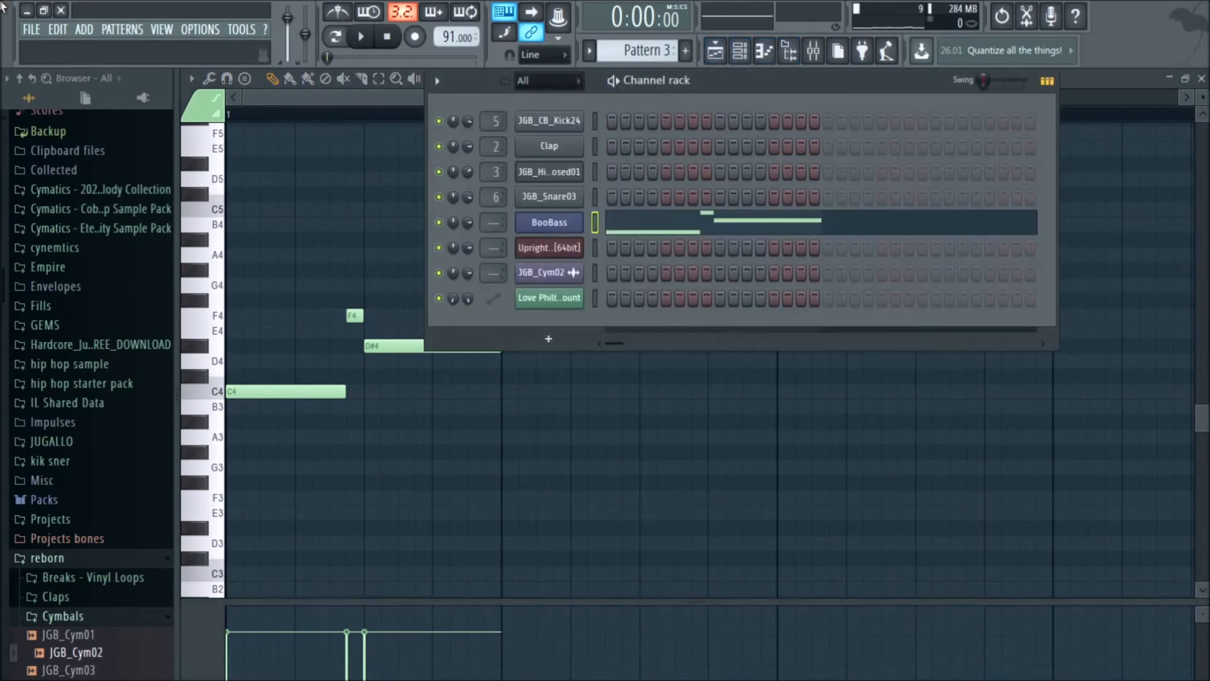
left_click(82, 32)
mouse_move(126, 47)
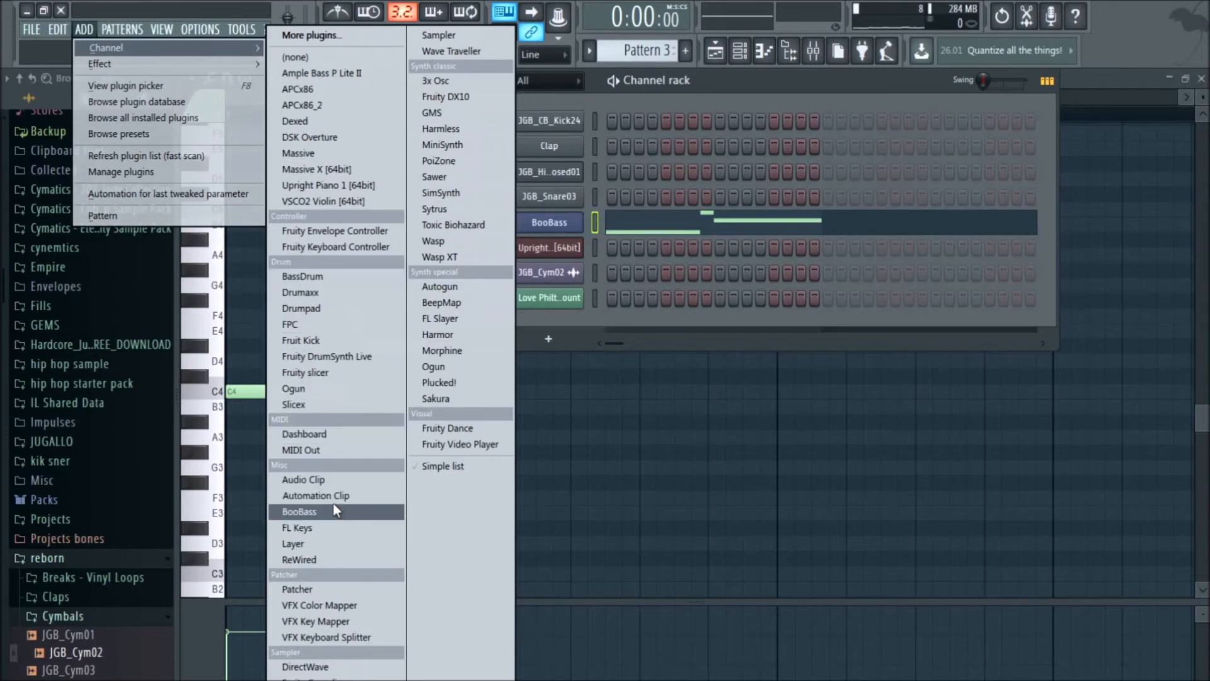
left_click(827, 82)
Open the BooBass channel's settings and replace its instrument with BooBass.
left_click(551, 223)
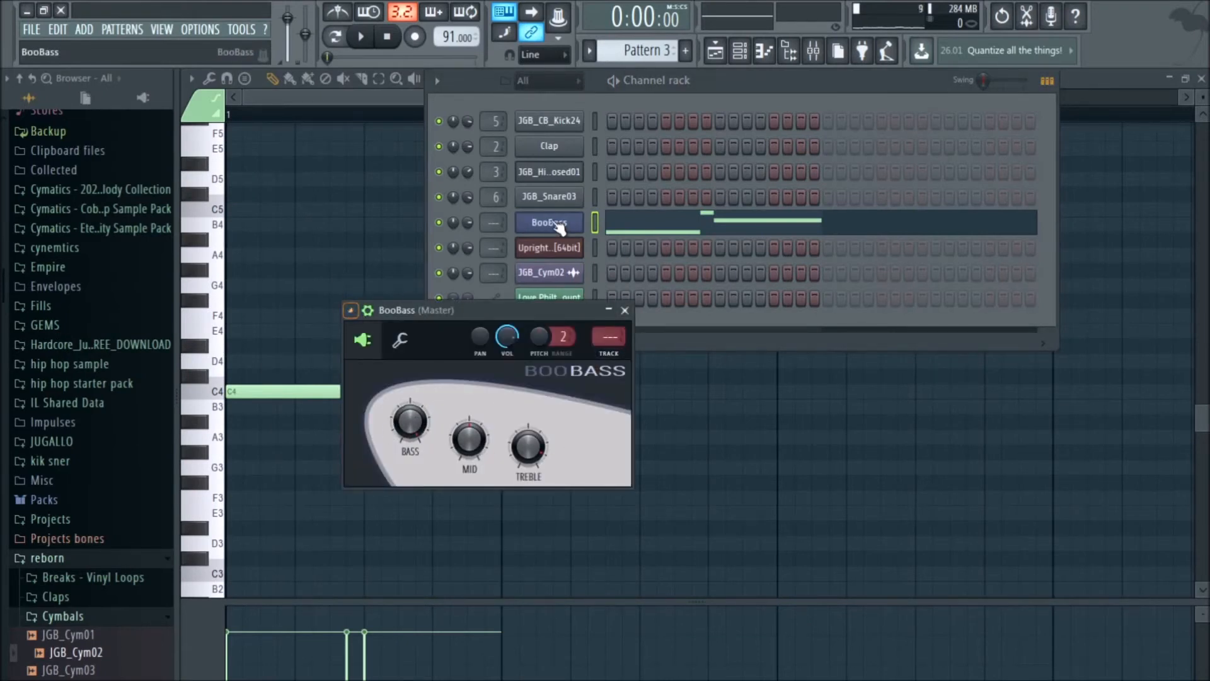
right_click(558, 227)
mouse_move(664, 336)
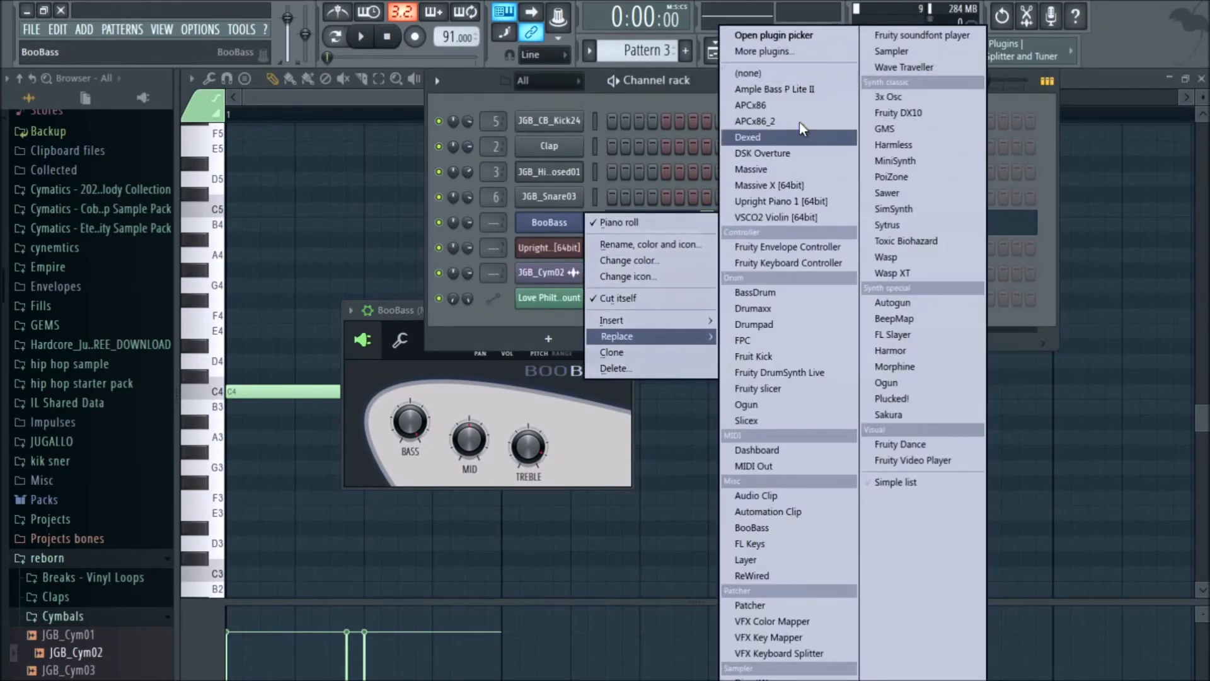
left_click(774, 531)
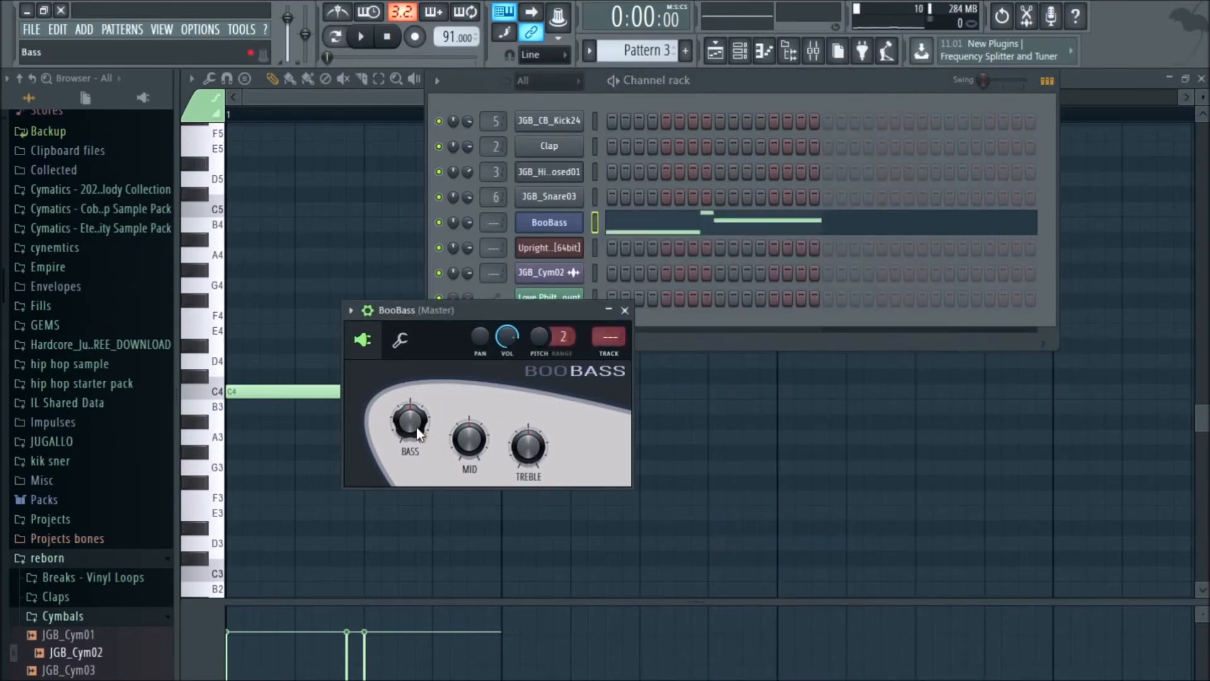
Play the bass pattern, raise BooBass's treble and audition the pattern again.
key("space")
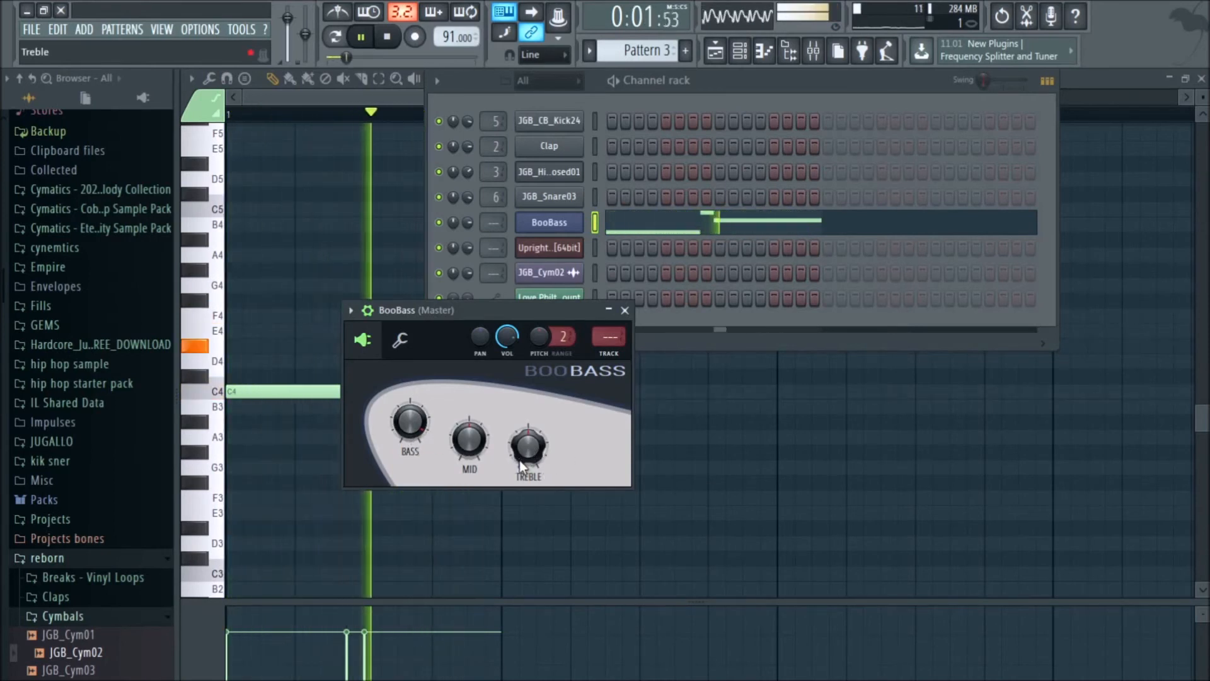
key("space")
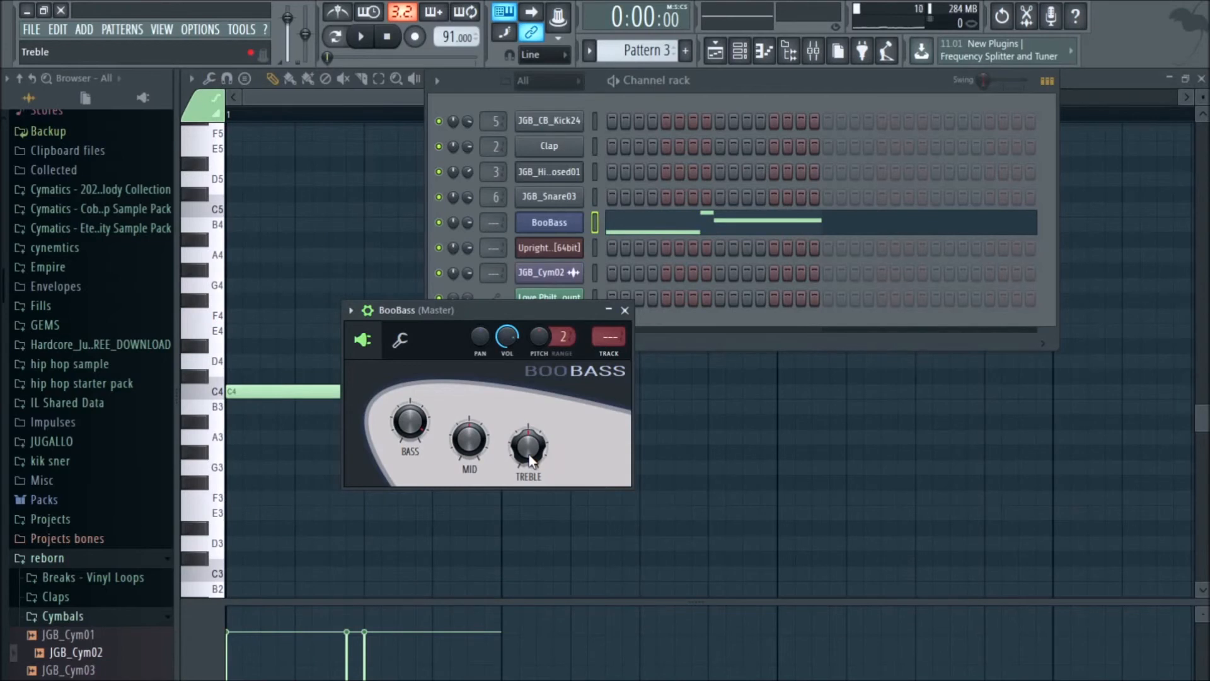
left_click_drag(529, 455, 528, 413)
key("space")
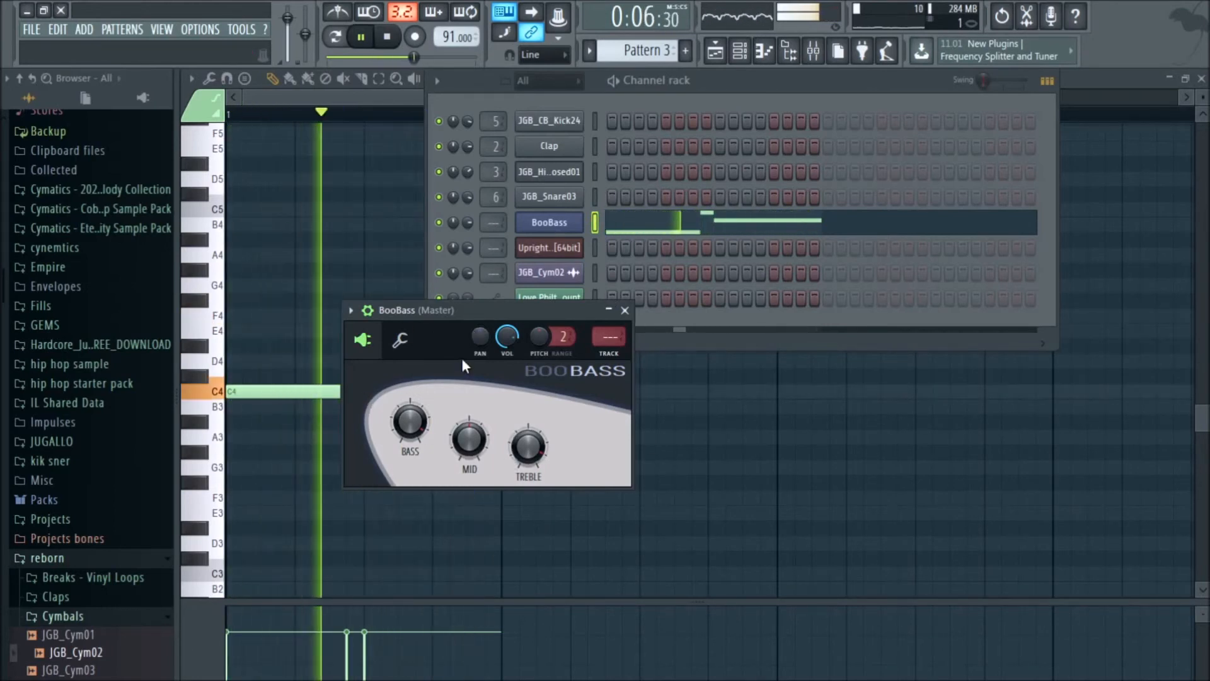
left_click(621, 262)
key("space")
Route the BooBass channel to a free mixer track.
right_click(571, 218)
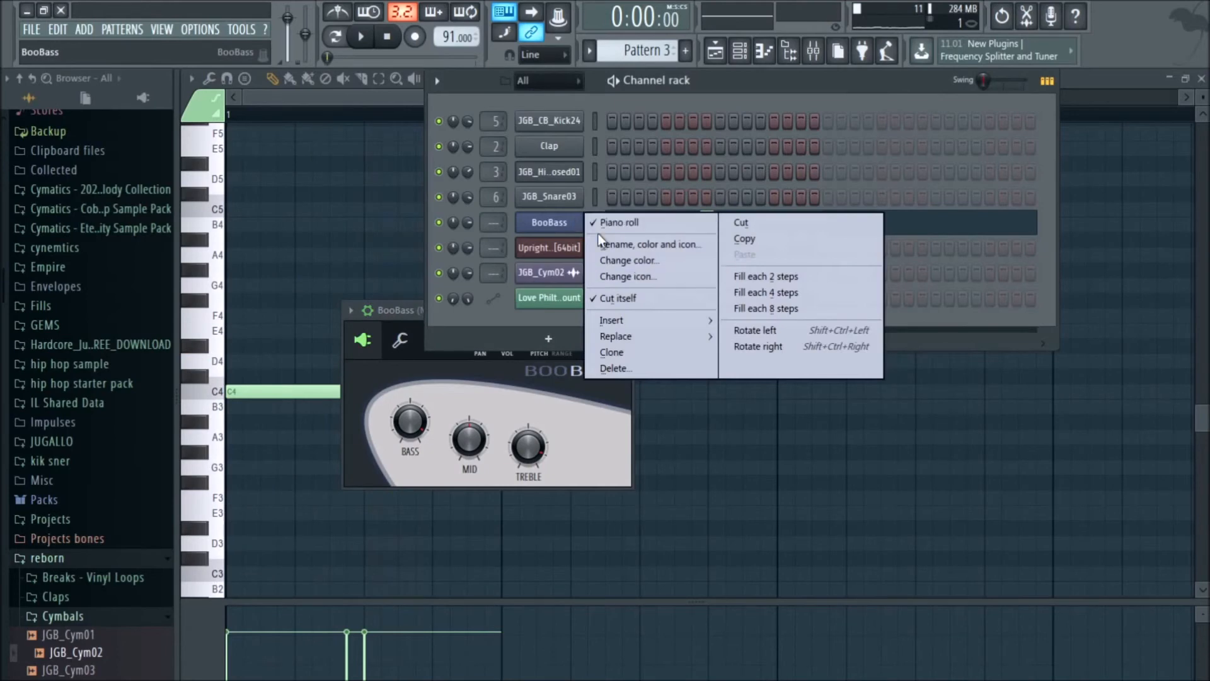
left_click(566, 228)
left_click(566, 228)
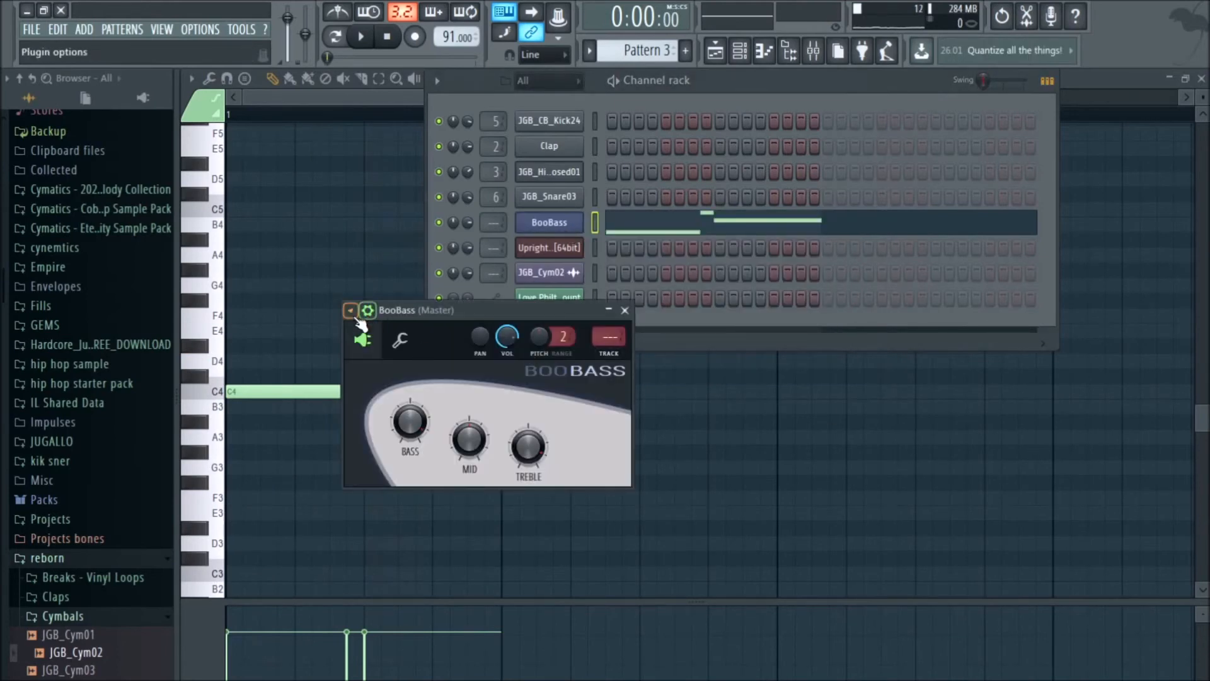
left_click(351, 311)
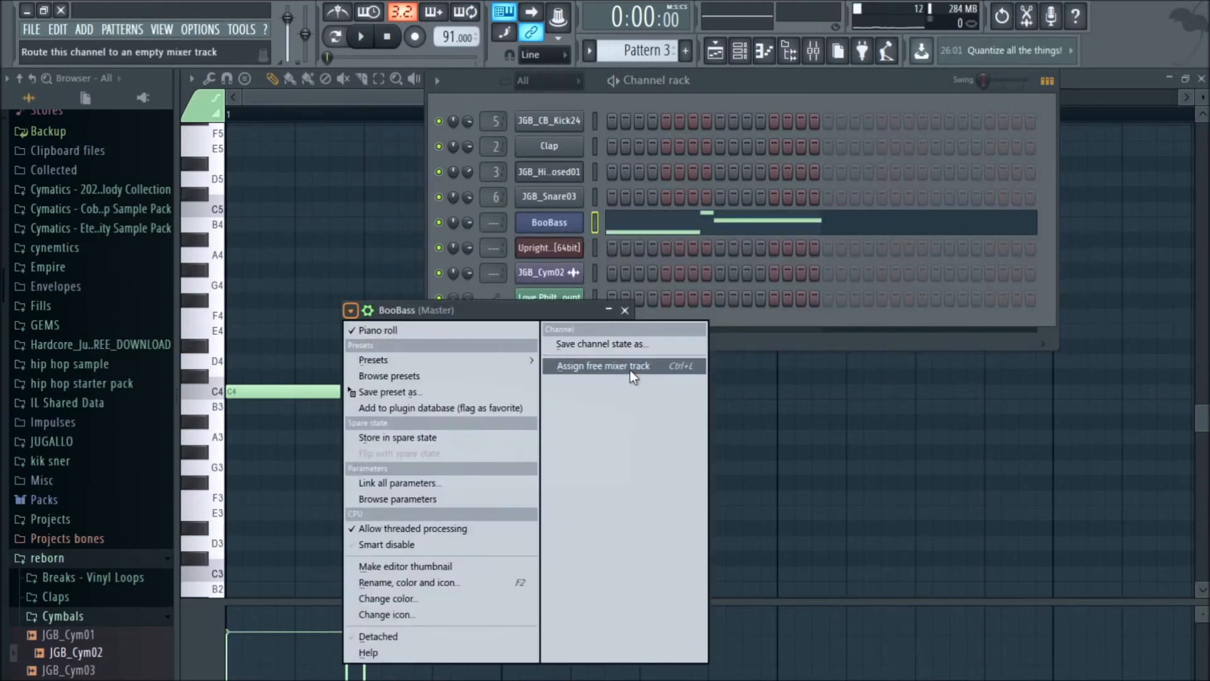
left_click(666, 365)
Load Fruity Reeverb 2 in the first effect slot of the BooBass mixer track and raise its low cut.
left_click(1046, 279)
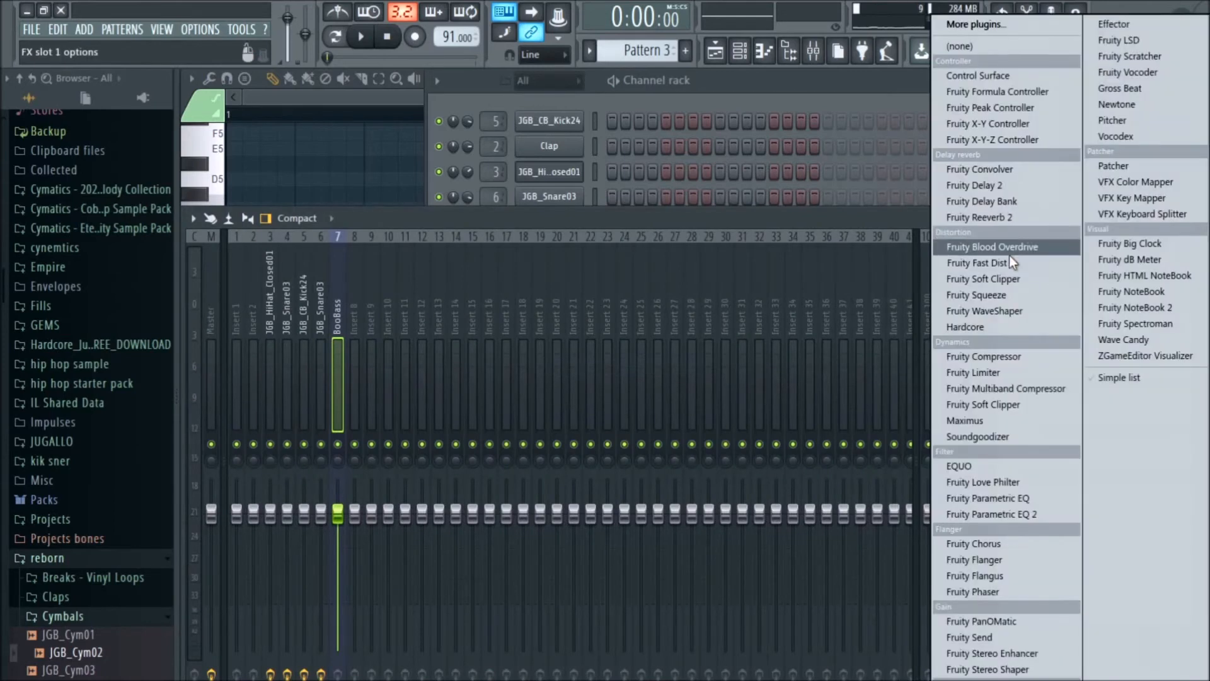
left_click(1011, 220)
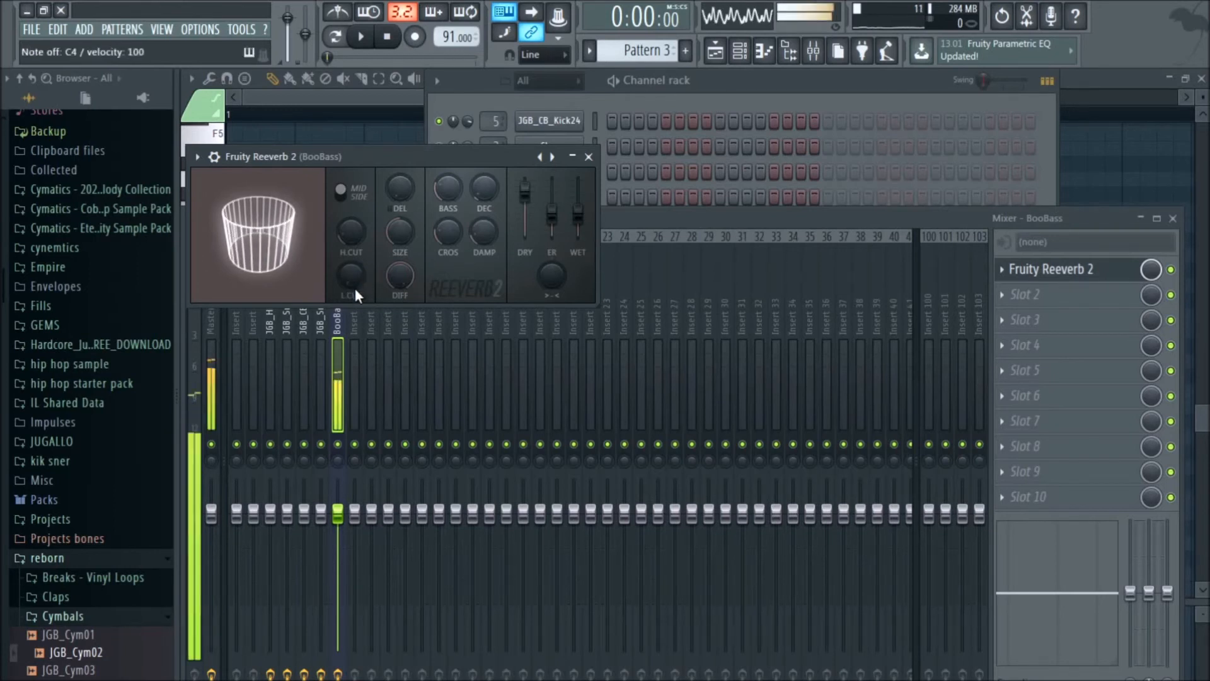
left_click_drag(354, 289, 353, 265)
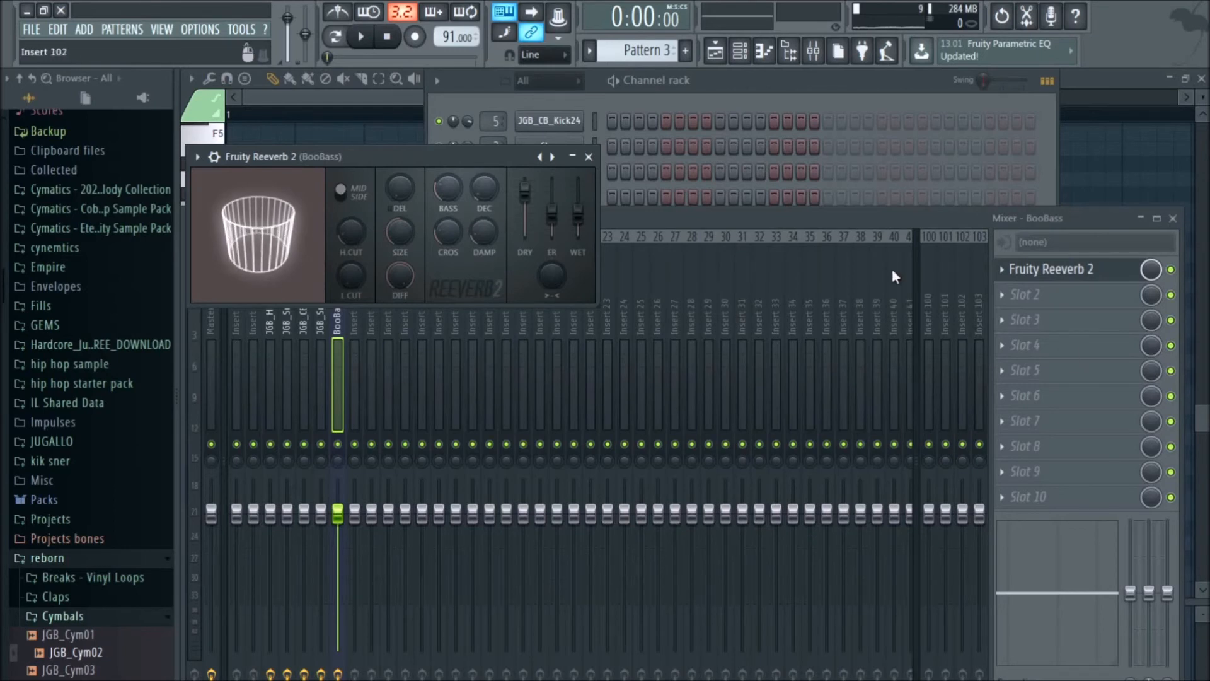
Add Fruity Parametric EQ 2 in BooBass's second effect slot, roll off the highs with band 7 and slightly boost bands 1 and 2.
left_click(1026, 297)
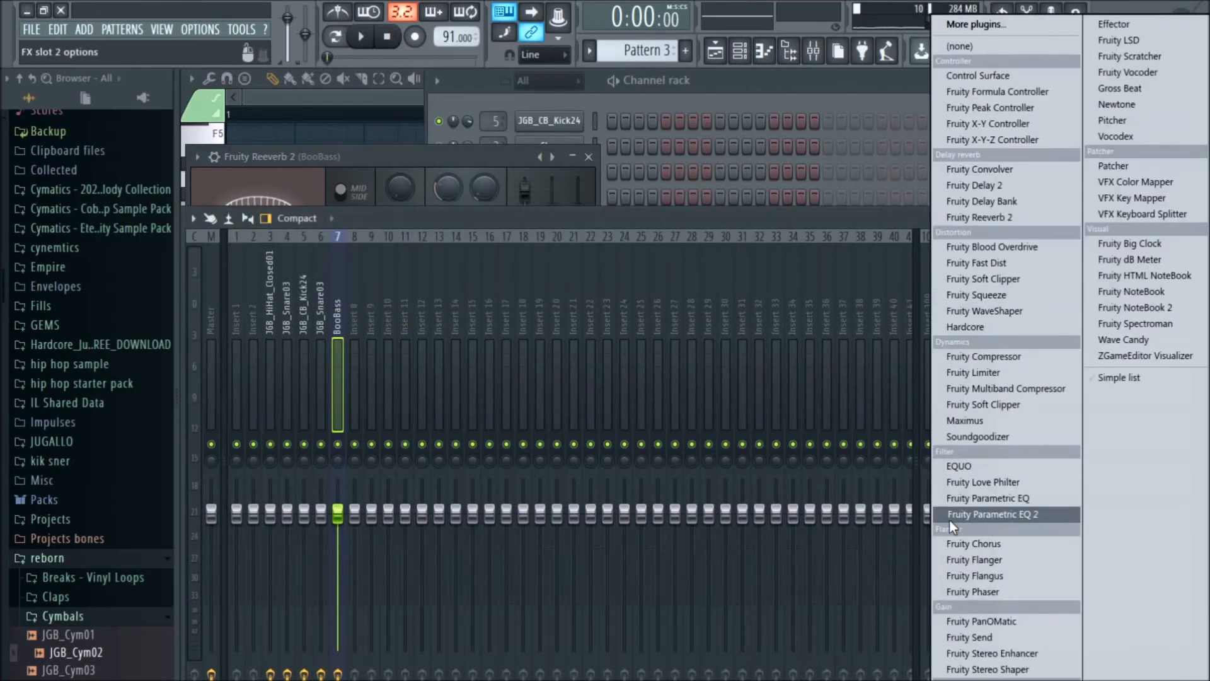
left_click(1024, 513)
left_click_drag(516, 316, 557, 387)
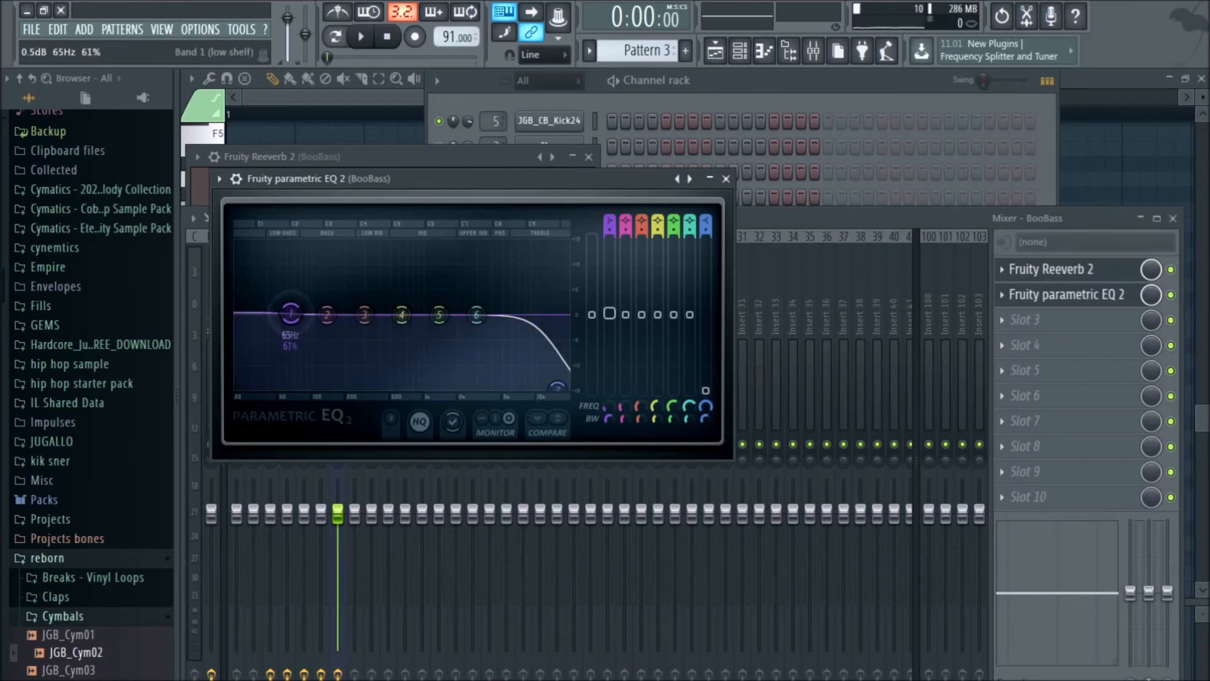
left_click_drag(328, 314, 327, 304)
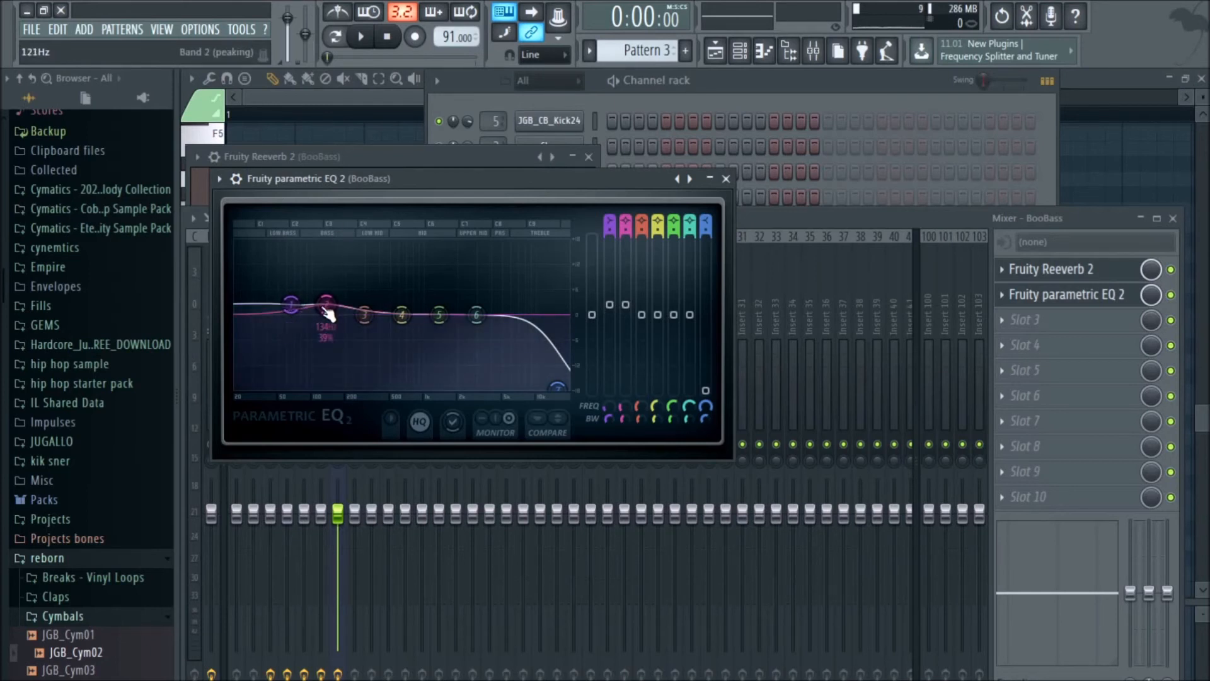
Audition bass notes while lowering EQ bands 1 and 2, and raise band 1 again to compare the low end.
key("z")
key("d")
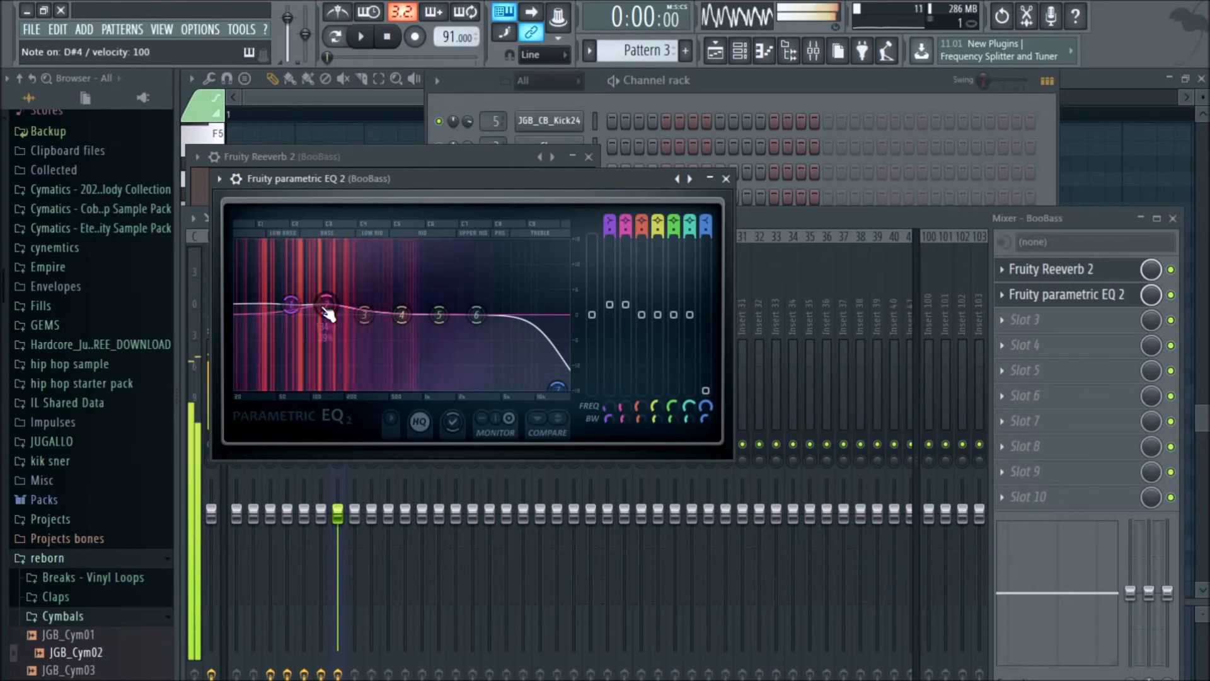
key("z")
key("v")
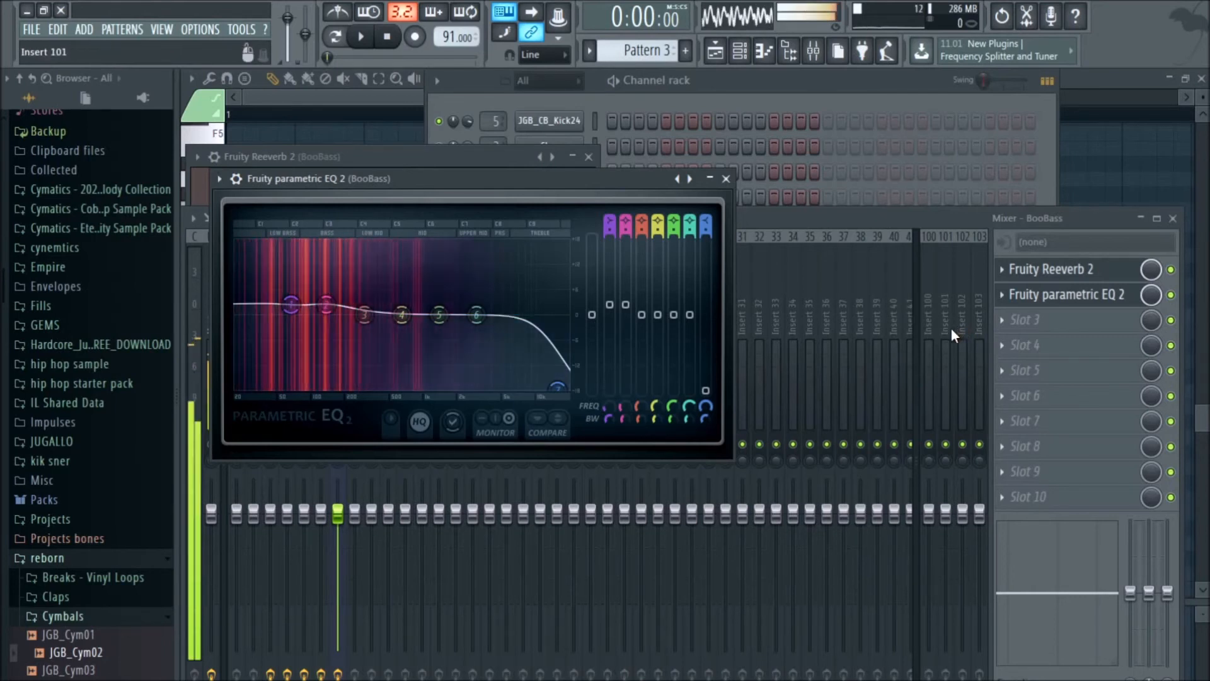
left_click_drag(326, 304, 292, 317)
key("d")
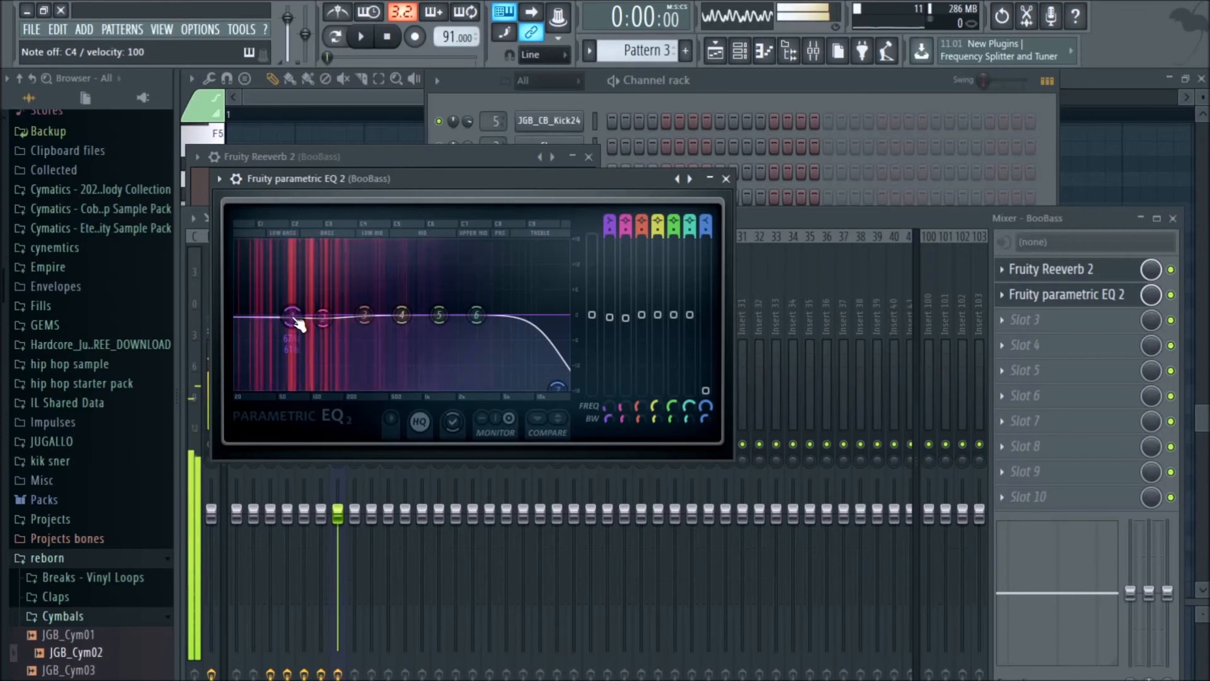
mouse_move(296, 320)
left_mouse_down()
mouse_move(297, 302)
mouse_move(324, 303)
mouse_move(291, 299)
left_mouse_up()
key("d")
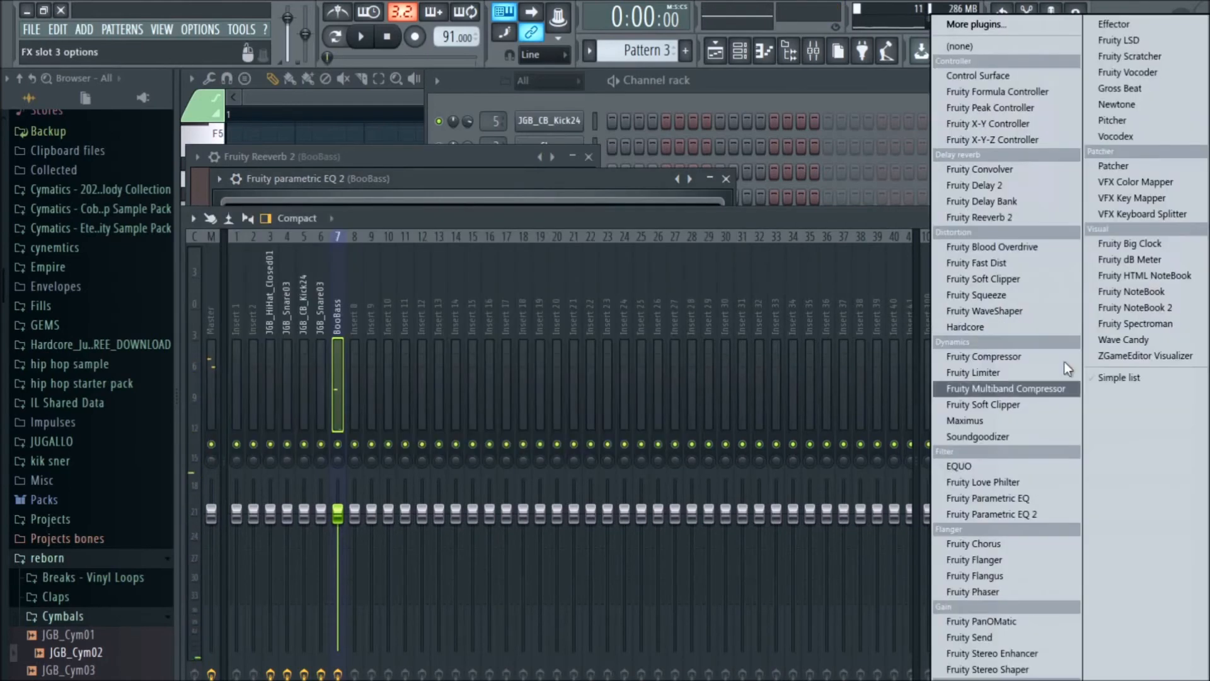
Load Fruity Love Philter in BooBass's third effect slot and audition several bass notes through it.
left_click(1054, 322)
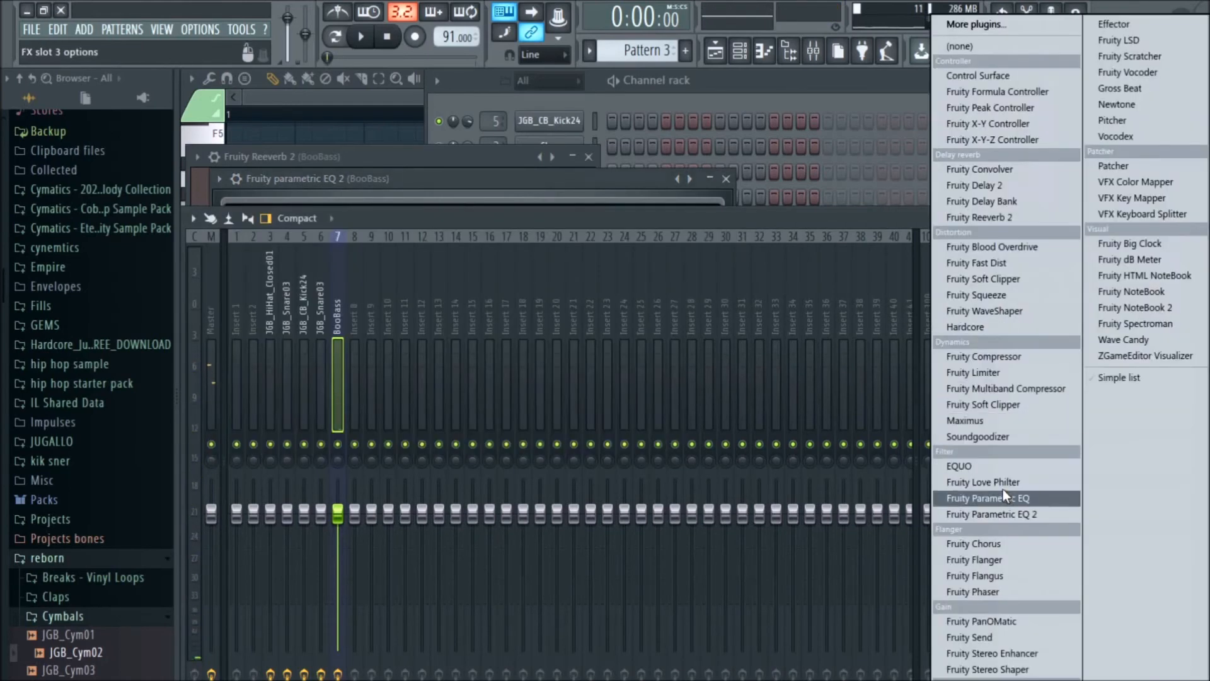
left_click(1004, 481)
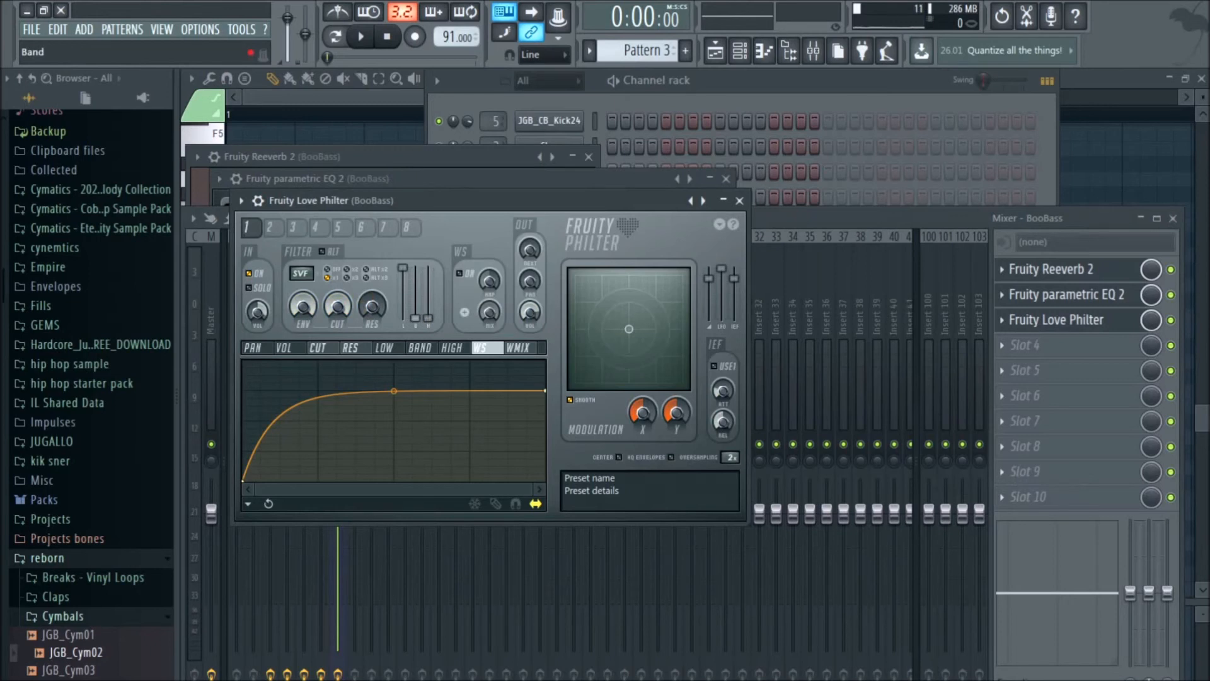
key("d")
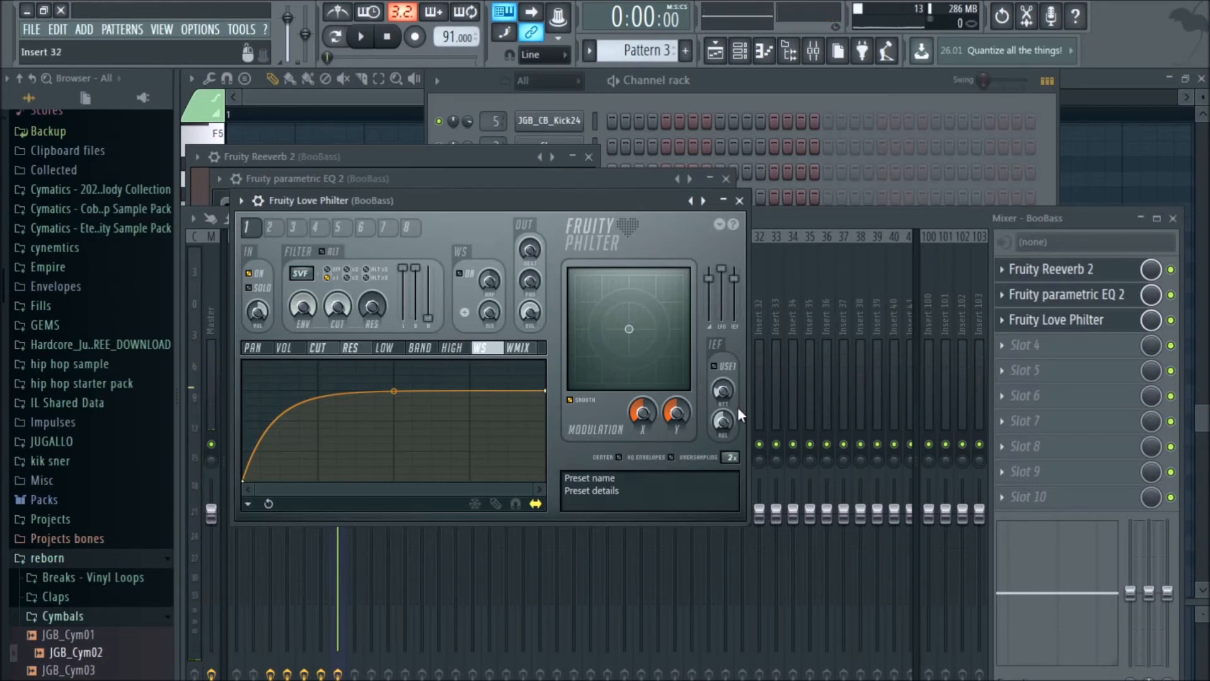
key("z")
key("d")
key("v")
key("z")
Put away the bass effect and mixer windows and return to the playlist.
left_click(740, 52)
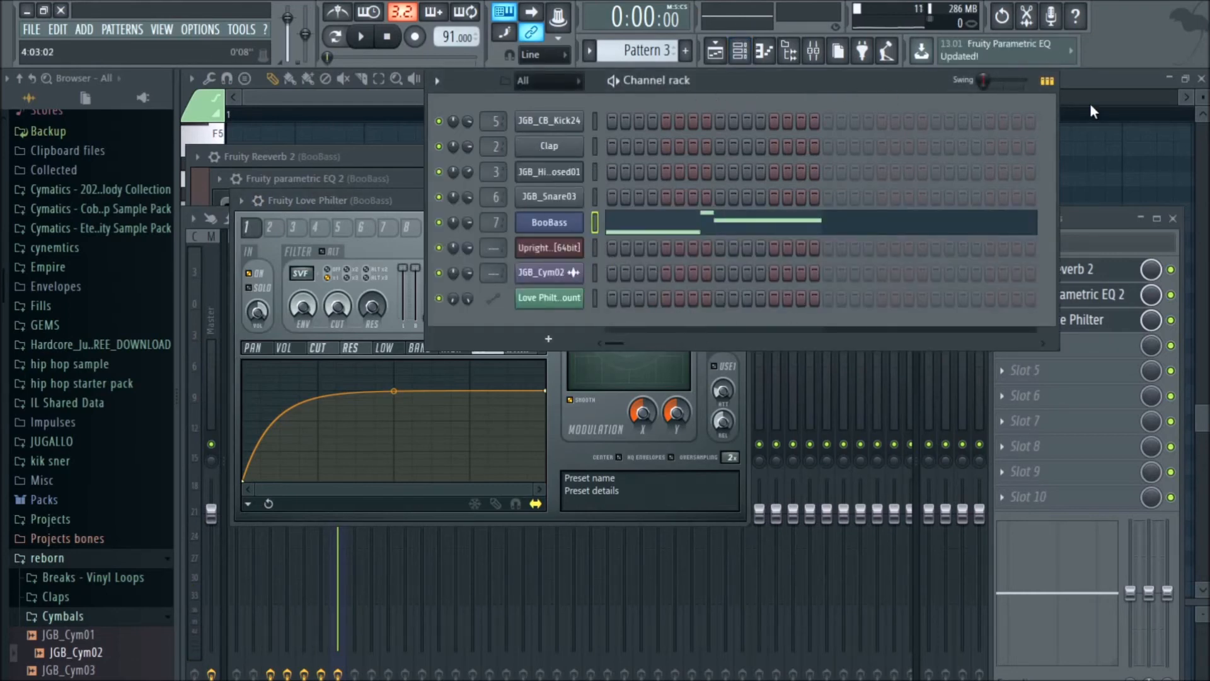
left_click(1104, 87)
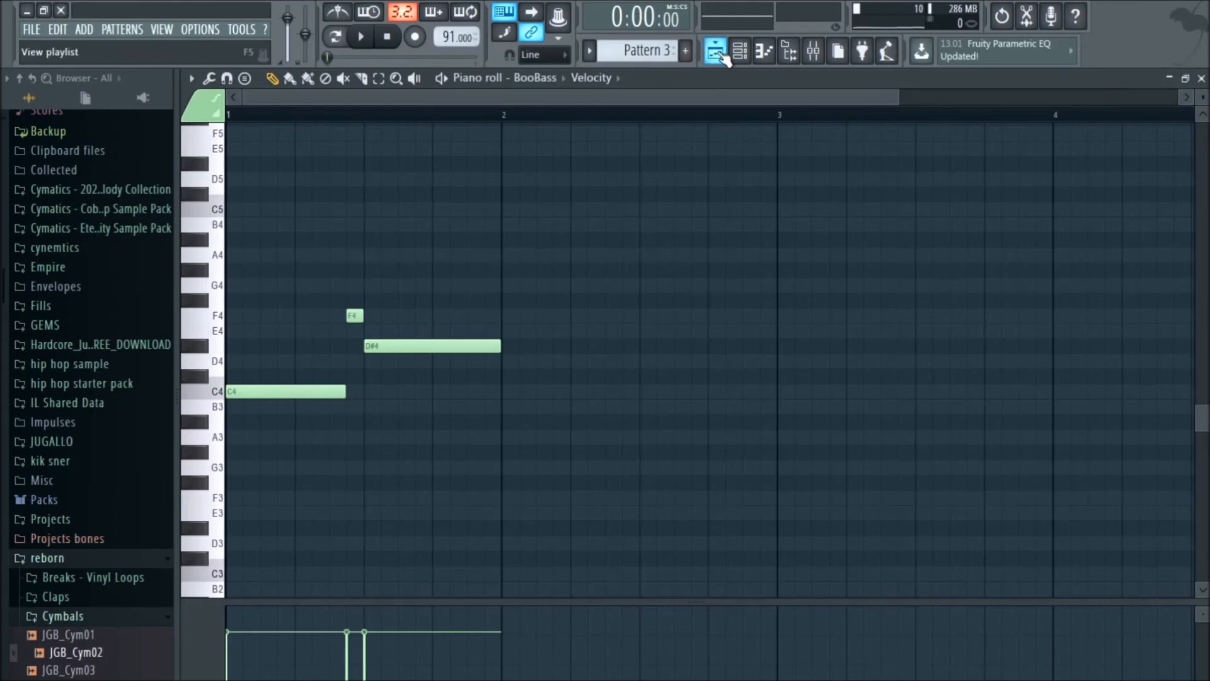
left_click(724, 56)
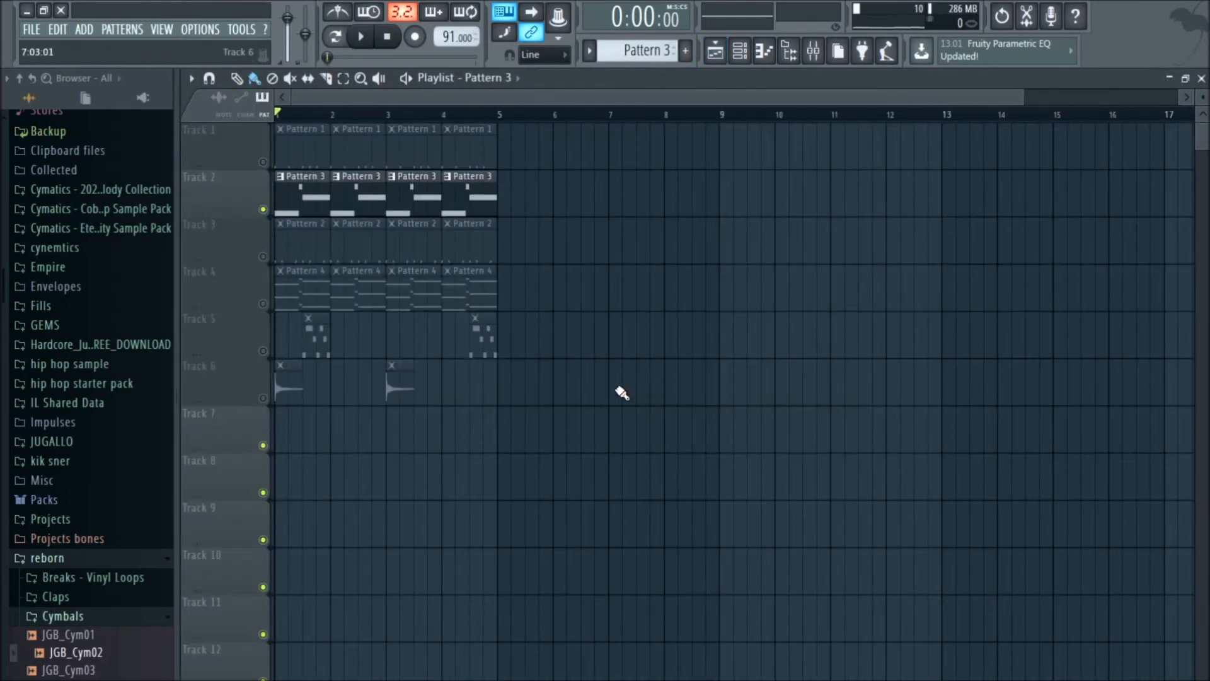
Review the mixer effect chains on the hi-hat, snare and kick tracks, then show the playlist alone.
key("F9")
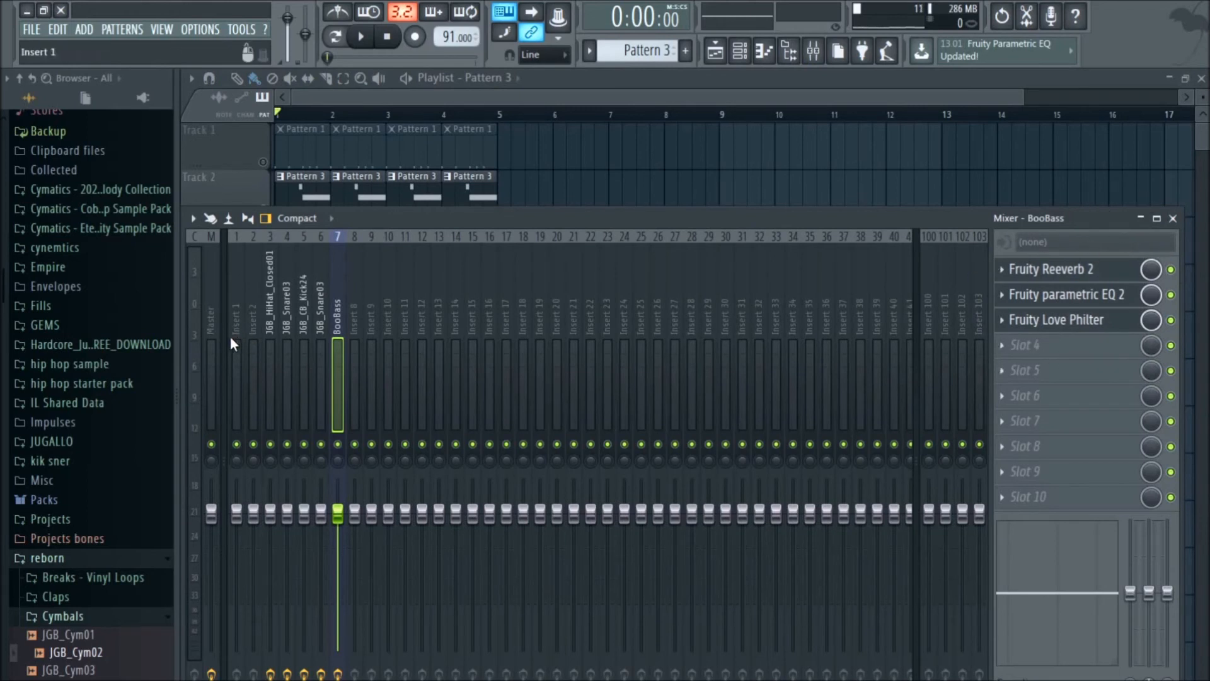
left_click(269, 338)
left_click(286, 315)
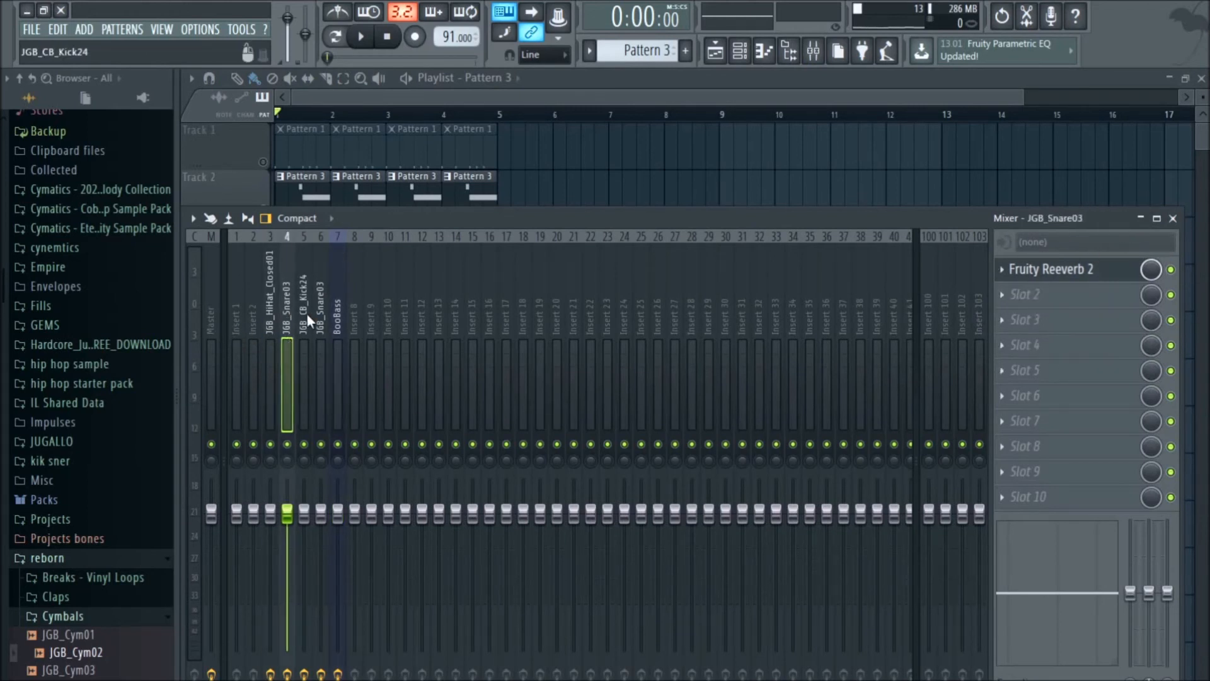
left_click(306, 317)
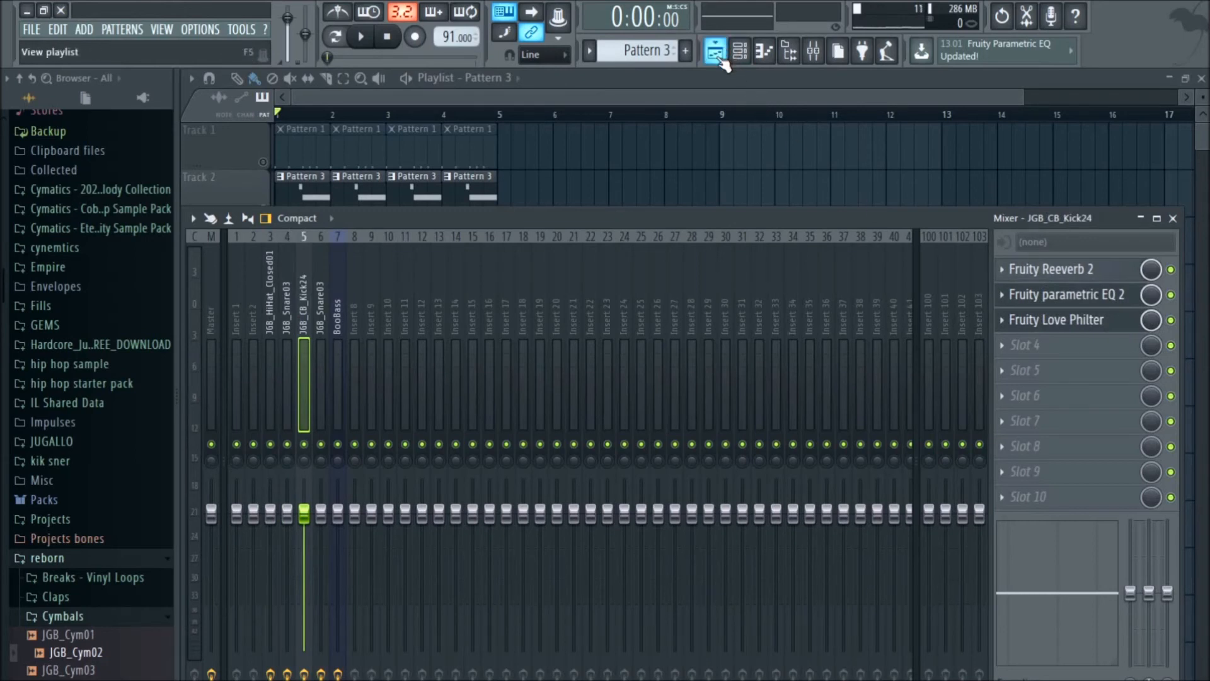
key("F9")
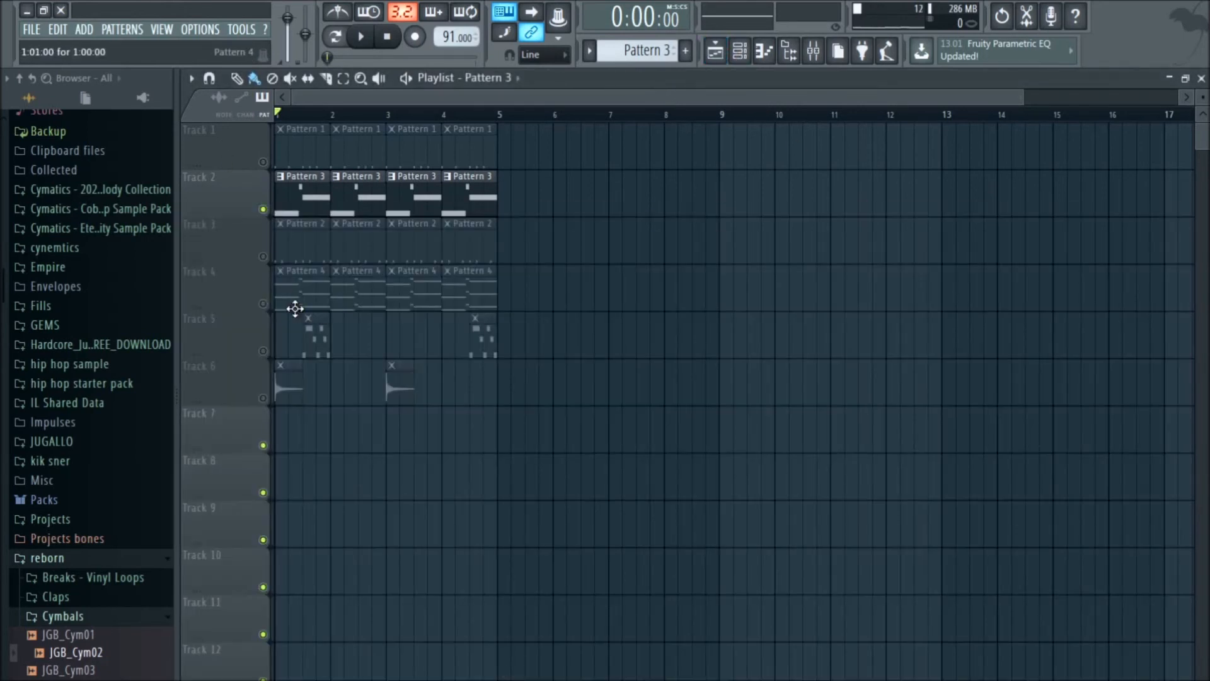
Unmute playlist track 4, mute track 2, and play Pattern 4's piano notes in the piano roll.
left_click(263, 303)
left_click(263, 210)
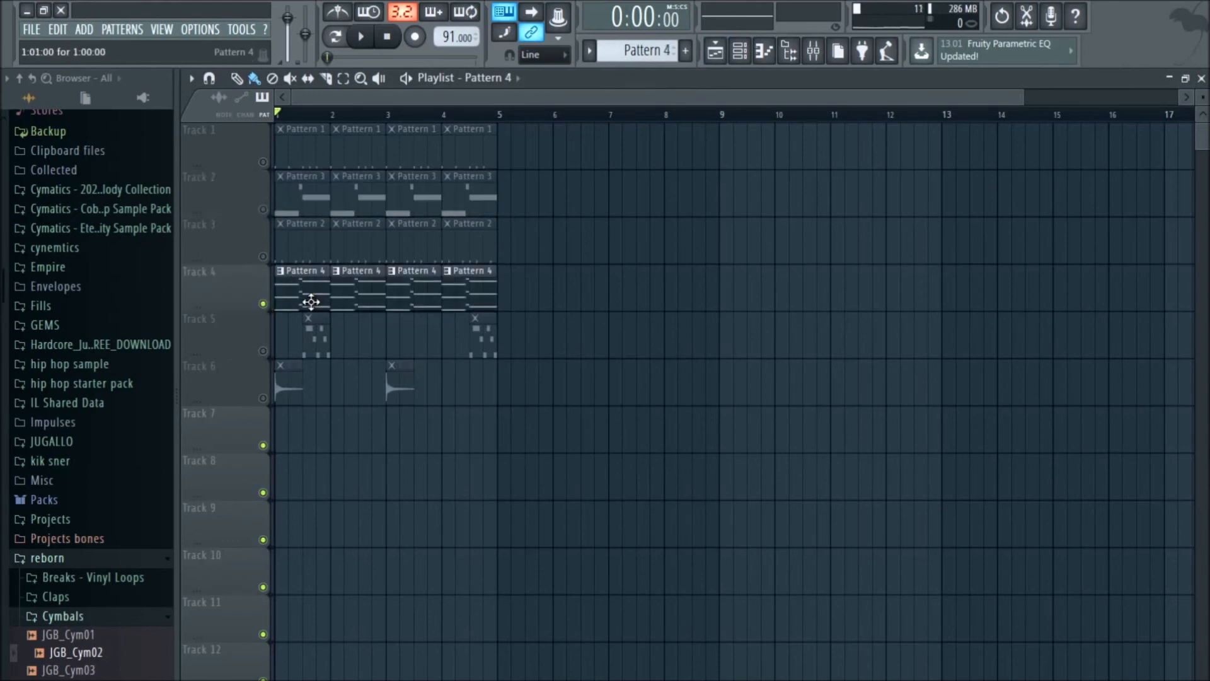
double_click(311, 302)
key("space")
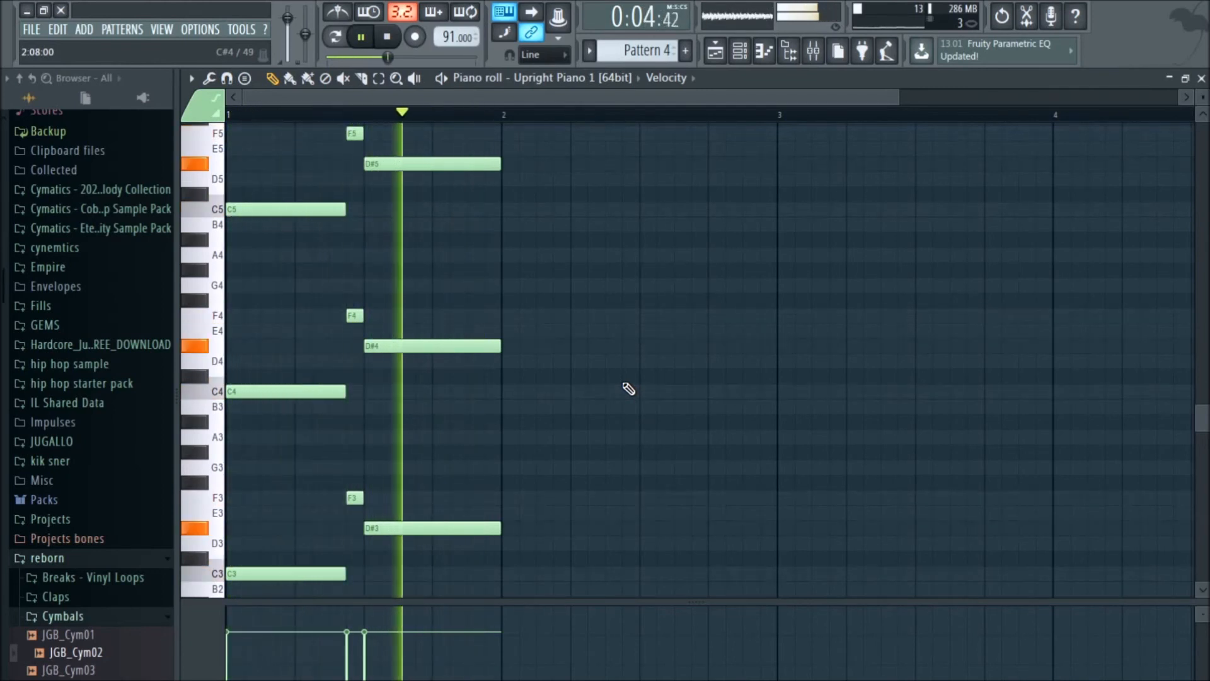
key("space")
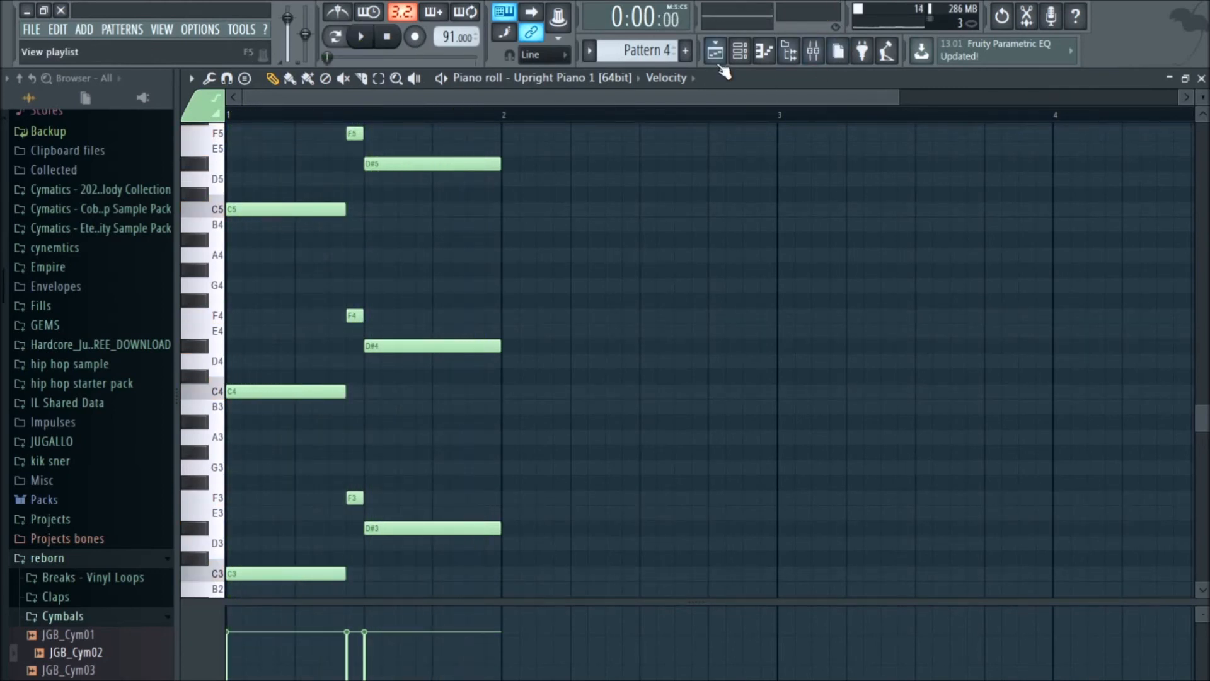
Open the Upright Piano 1 channel's plugin window and route the channel to a free mixer track.
left_click(743, 52)
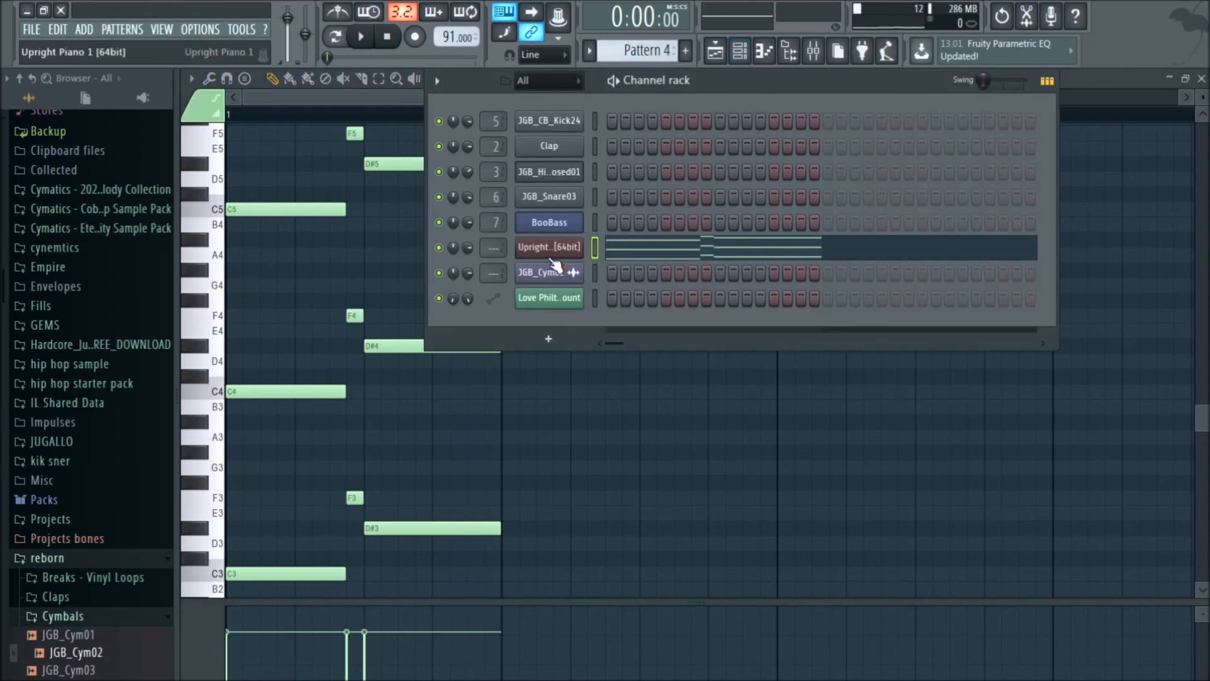
left_click(549, 248)
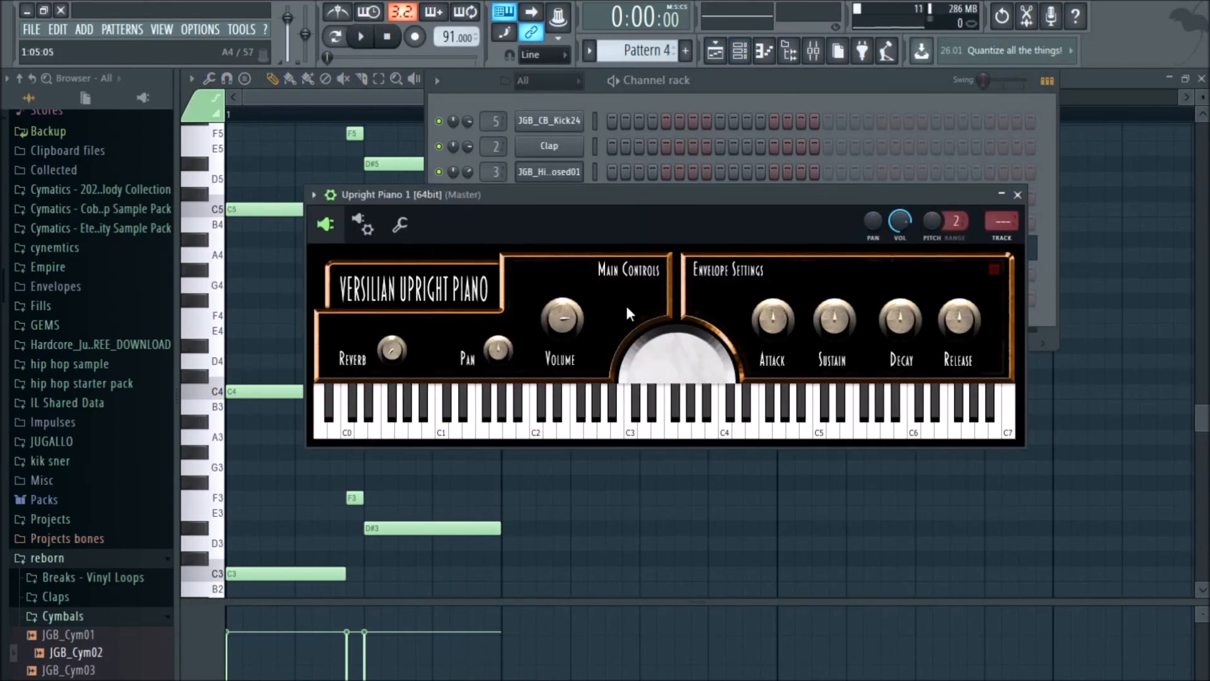
left_click(1002, 194)
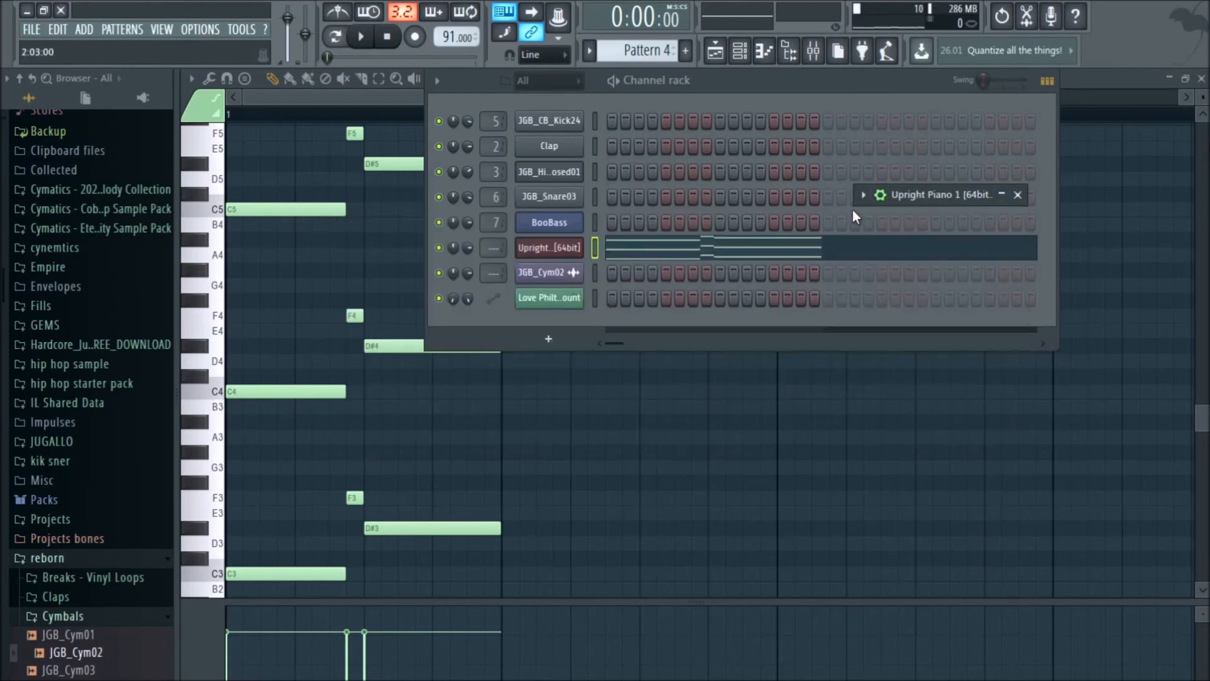
left_click(863, 195)
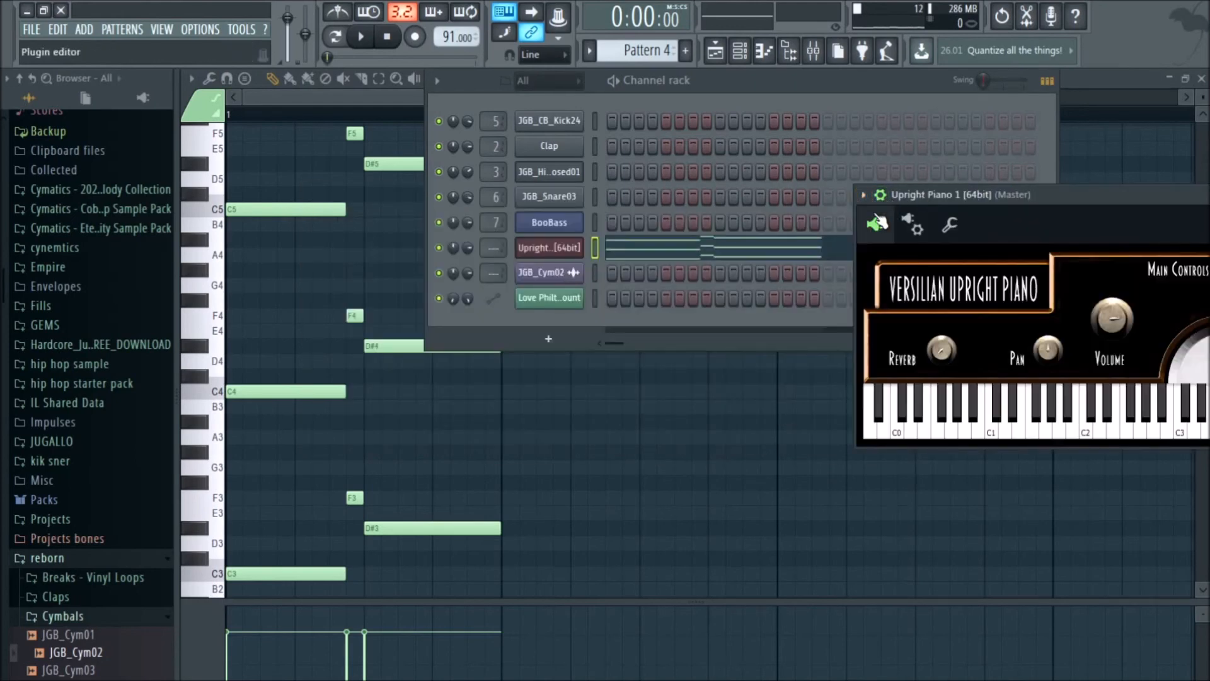
left_click_drag(1121, 201, 739, 261)
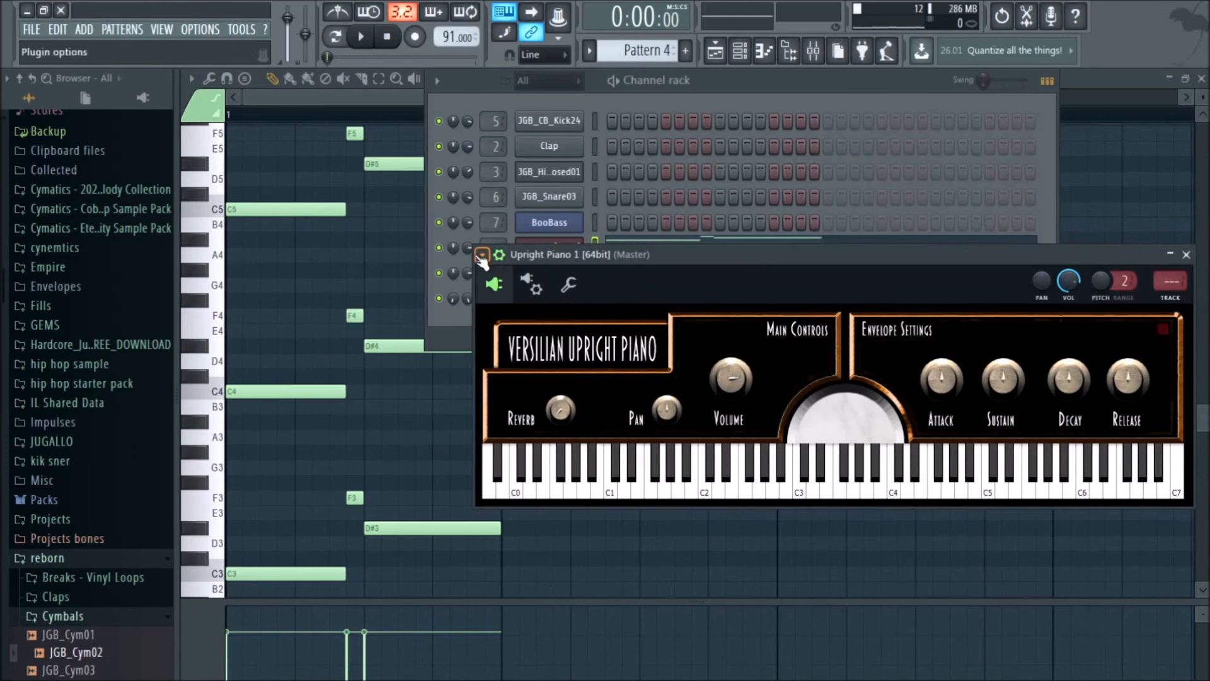
left_click(482, 255)
left_click(739, 311)
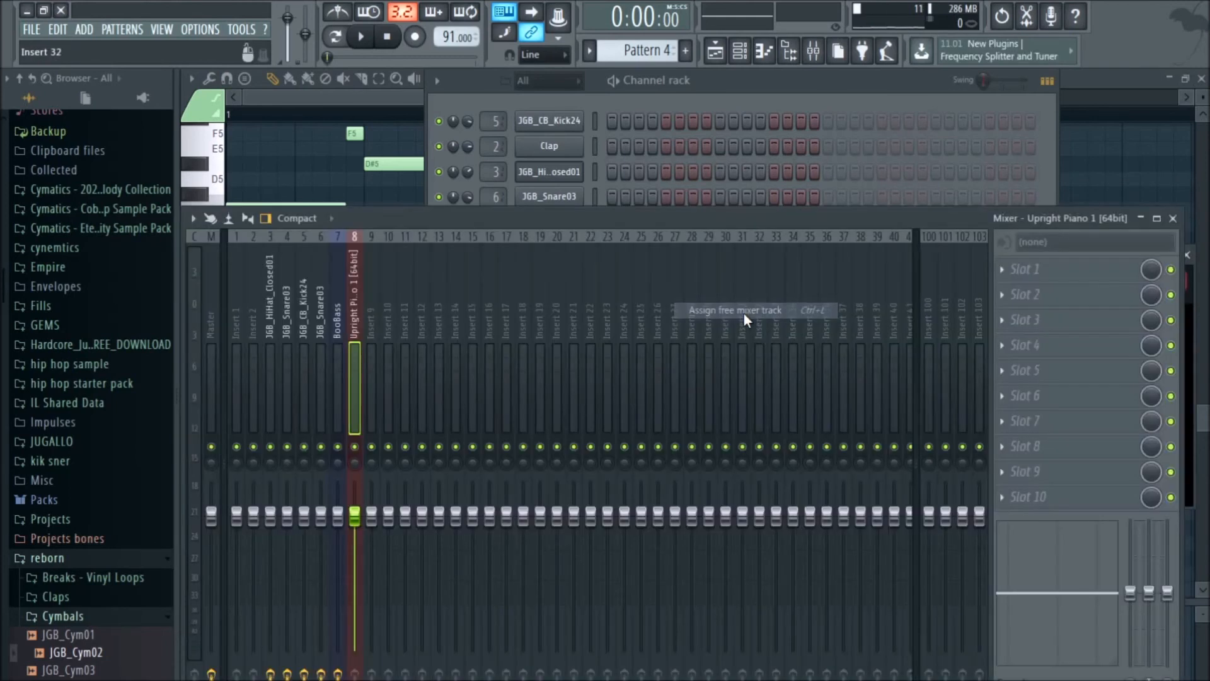
Load Fruity Reeverb 2 in the piano track's first effect slot and raise its low cut to about 1525 Hz.
left_click(1051, 273)
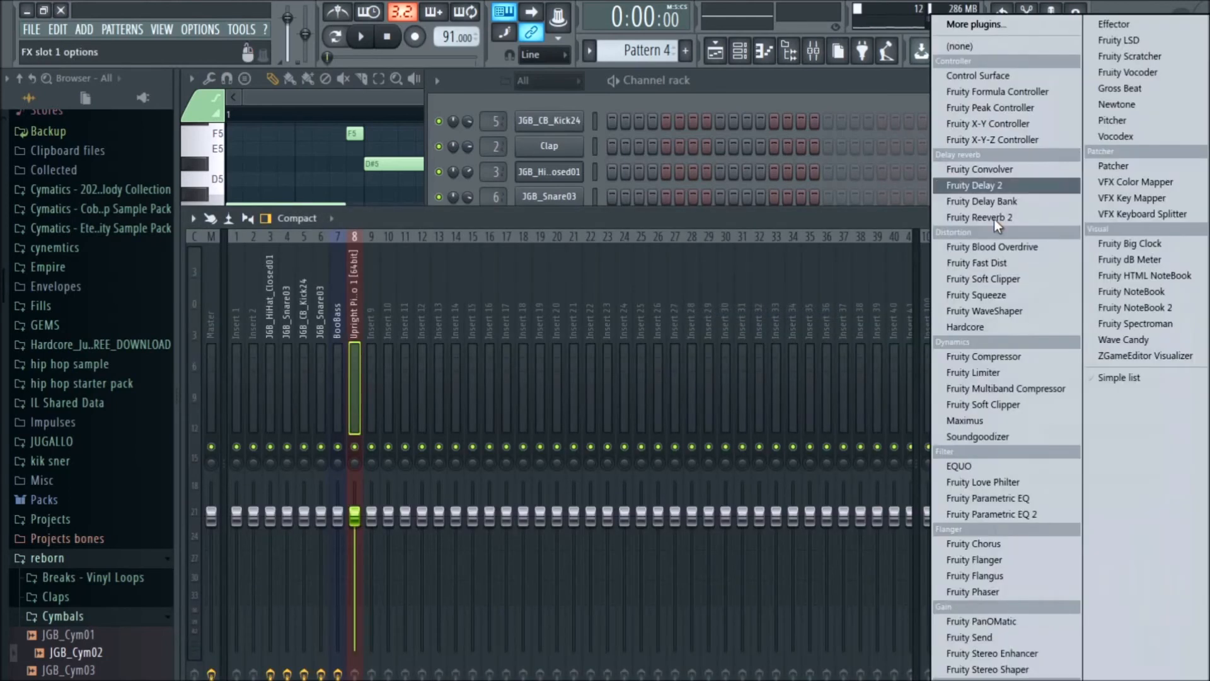
left_click(1017, 218)
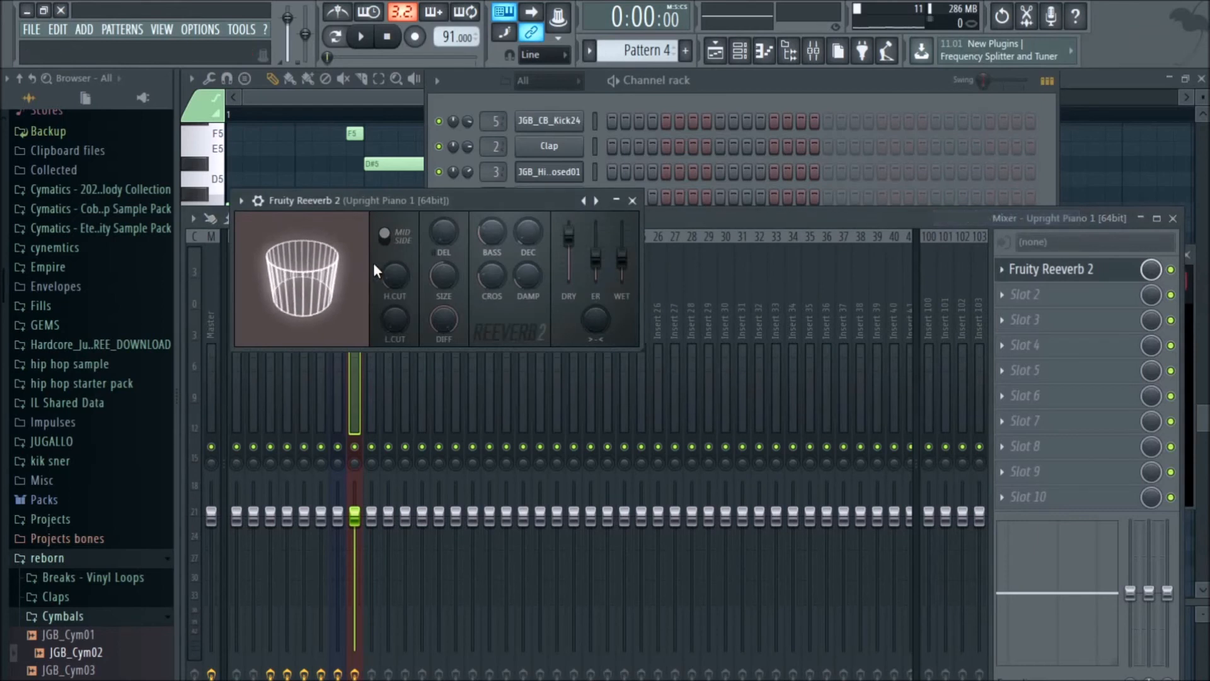
left_click_drag(396, 319, 396, 298)
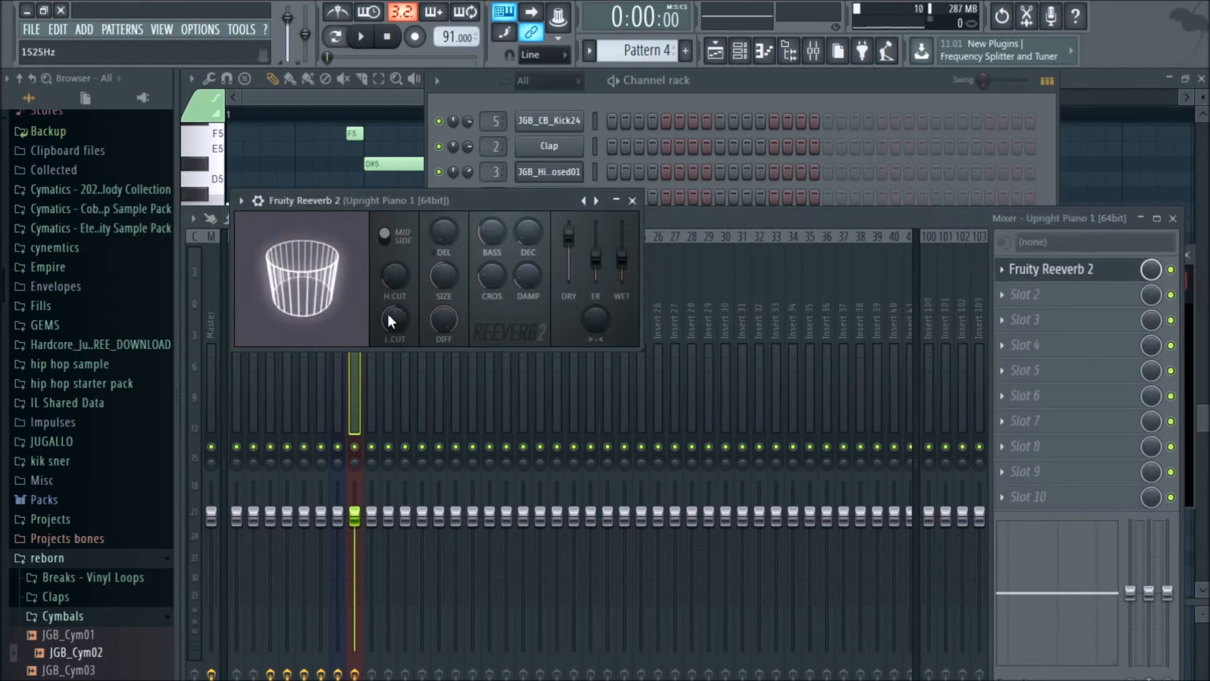
Load Fruity Parametric EQ 2 in the piano track's second effect slot and pull band 7 far down to roll off the treble.
left_click(1087, 294)
left_click(1009, 511)
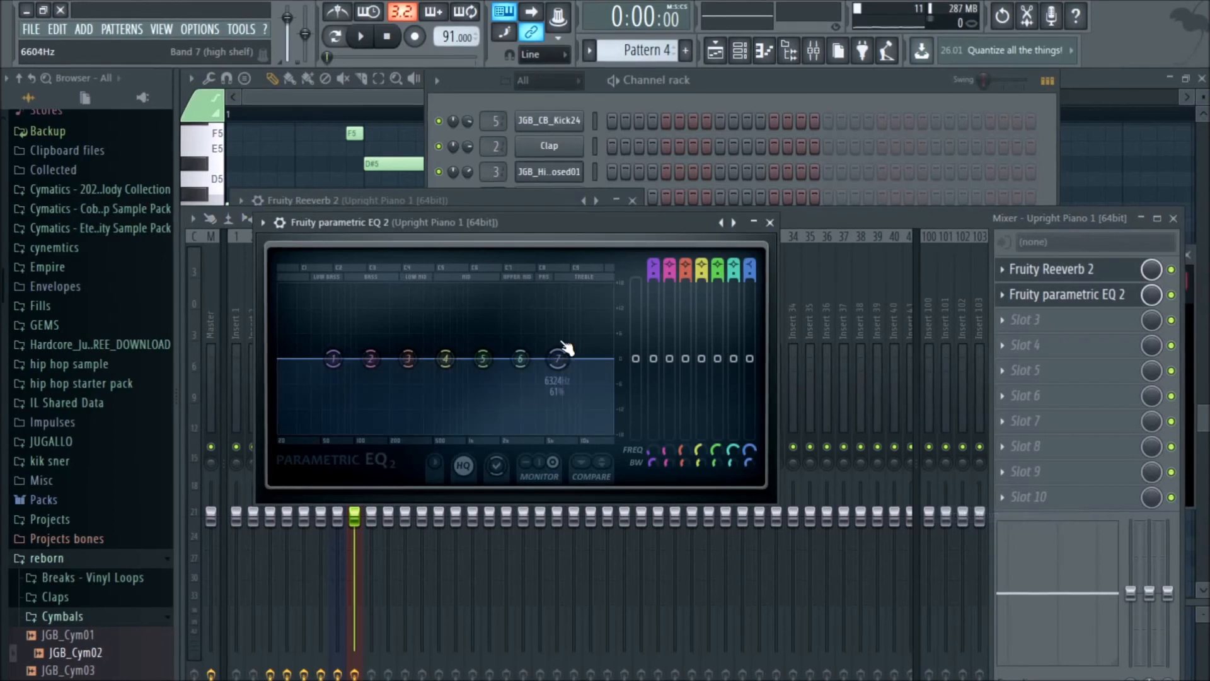
left_click_drag(565, 366, 603, 433)
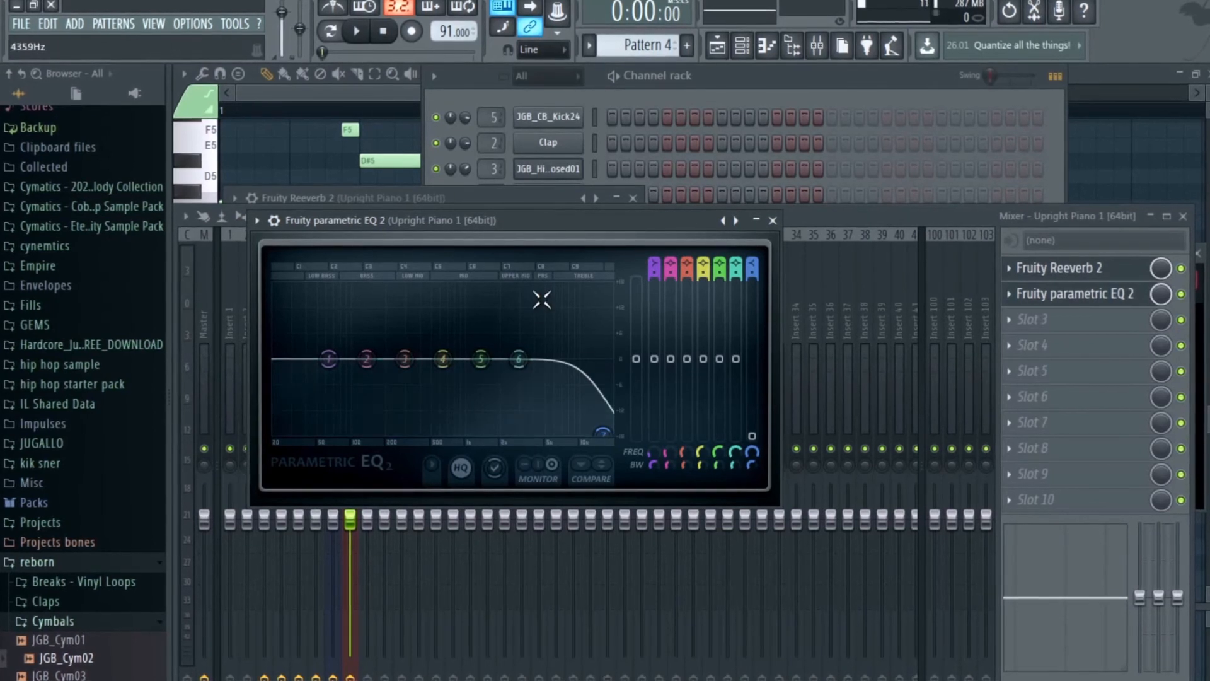
Boost EQ band 6 at about 2936 Hz, comparing a test note with the flat setting, and raise bands 2 and 3 slightly.
left_click_drag(518, 359, 518, 335)
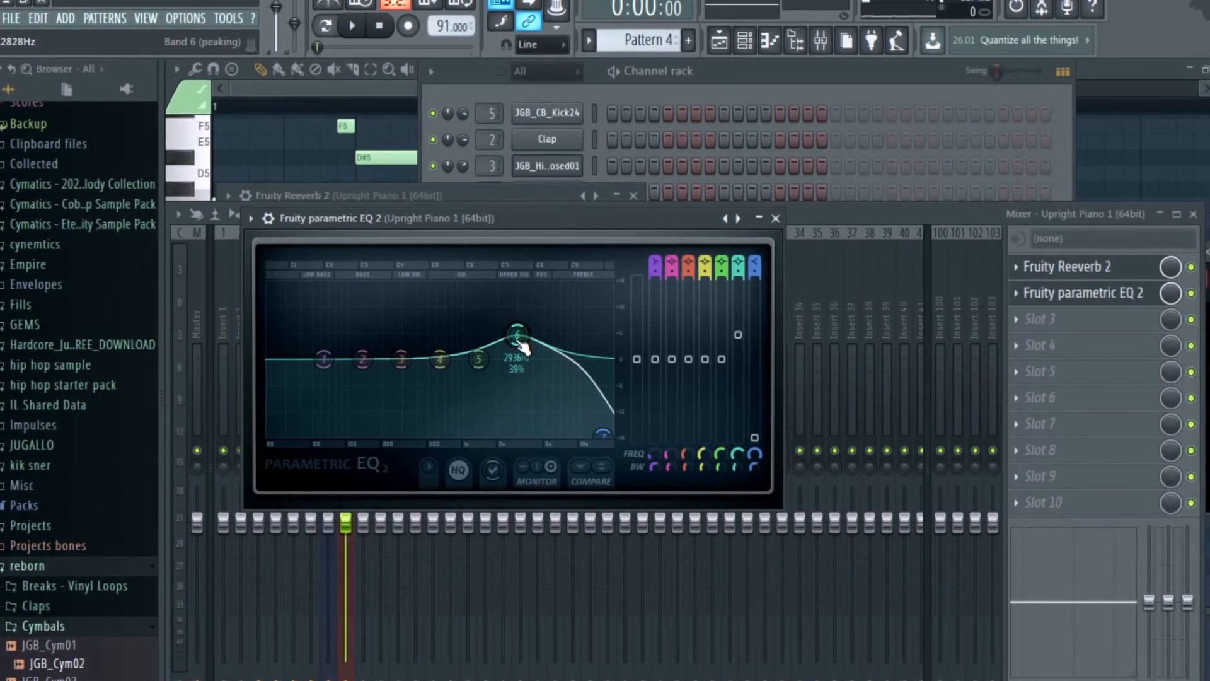
left_click_drag(520, 342, 518, 359)
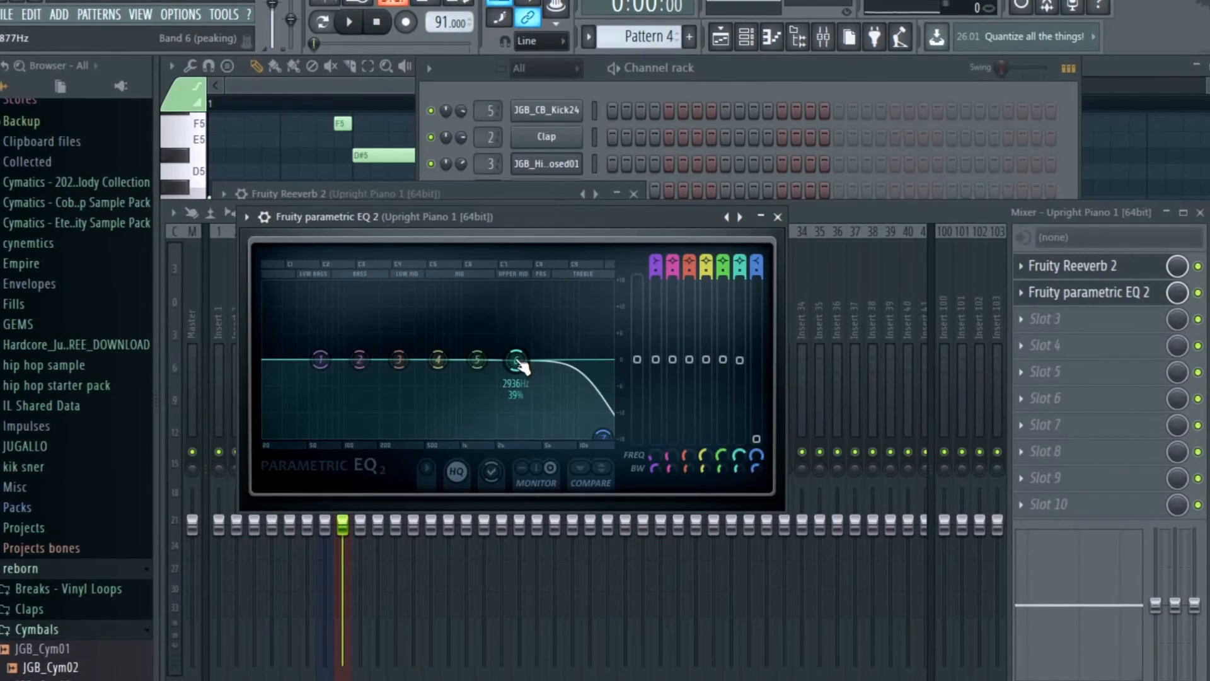
key("z")
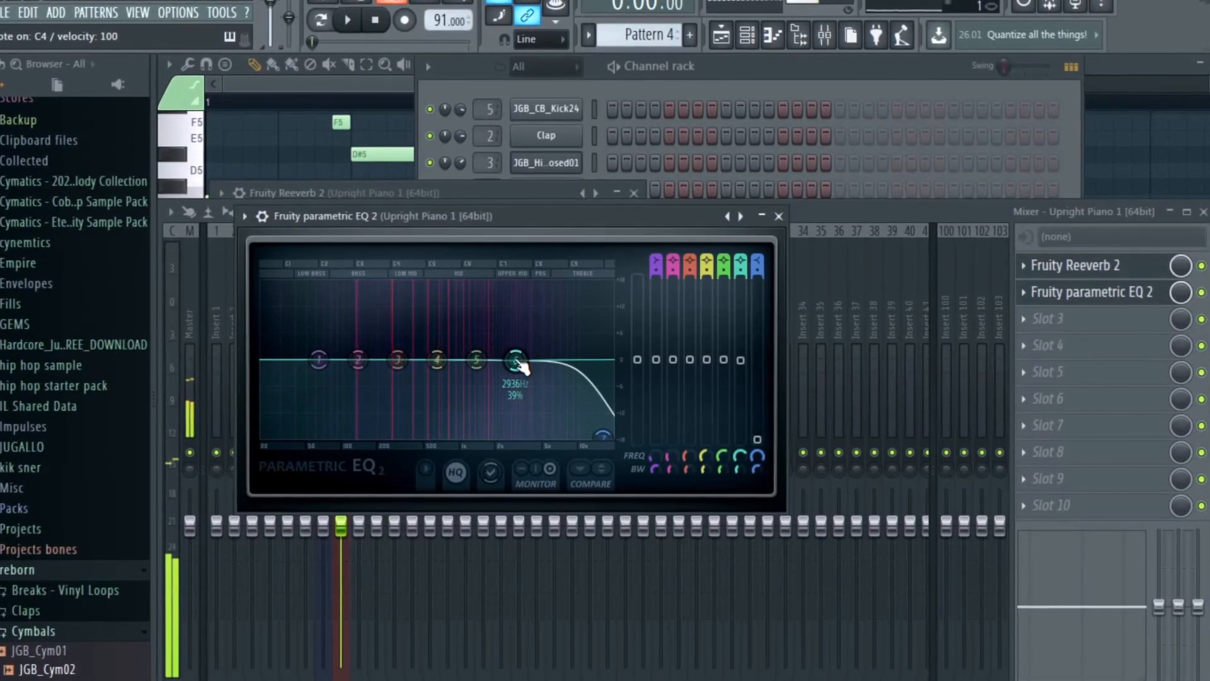
key("z")
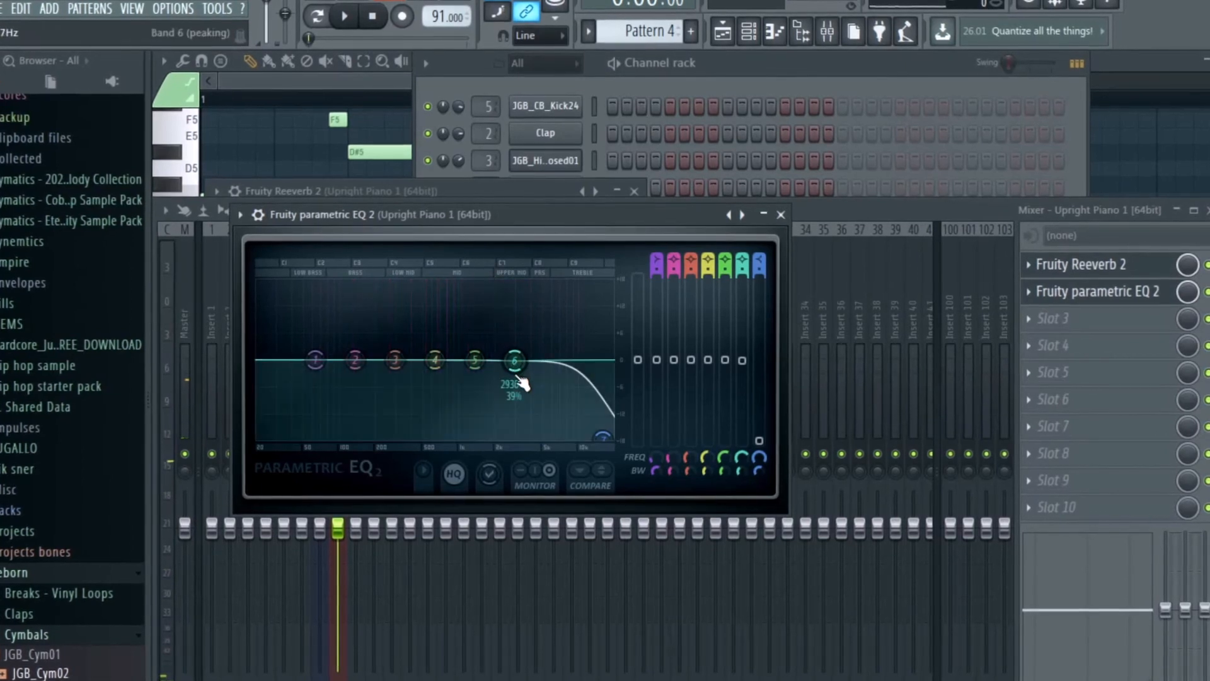
left_click_drag(515, 361, 514, 337)
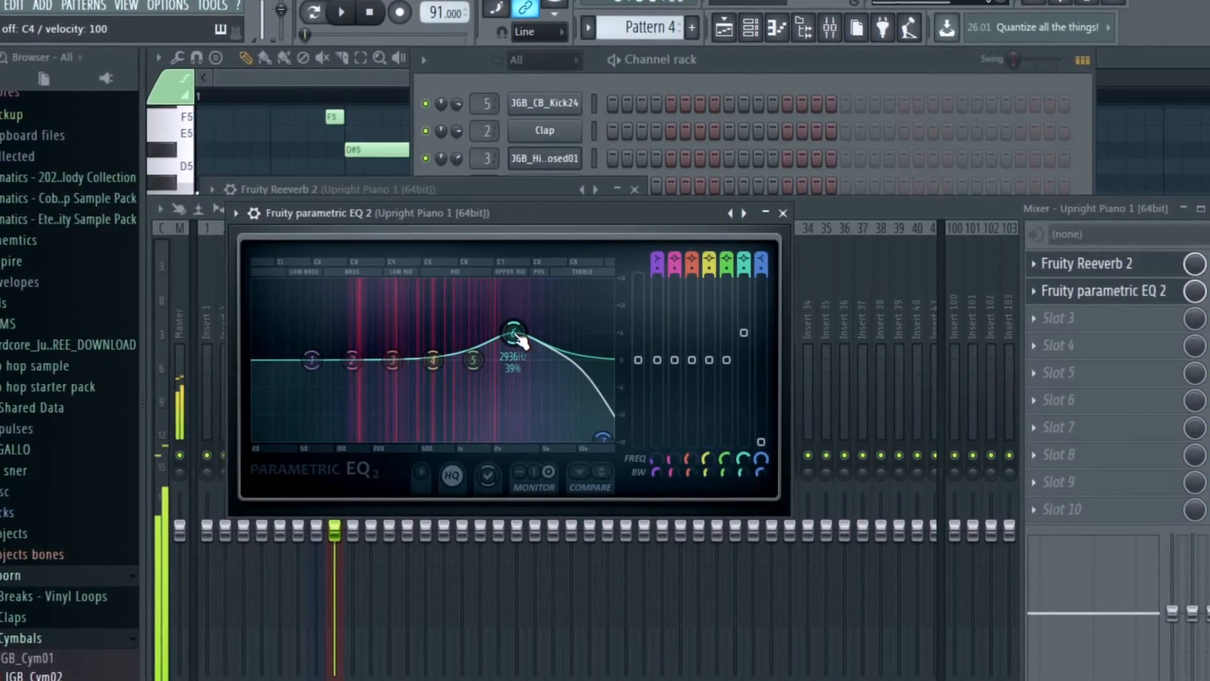
mouse_move(514, 335)
left_mouse_down()
mouse_move(514, 315)
mouse_move(514, 334)
left_mouse_up()
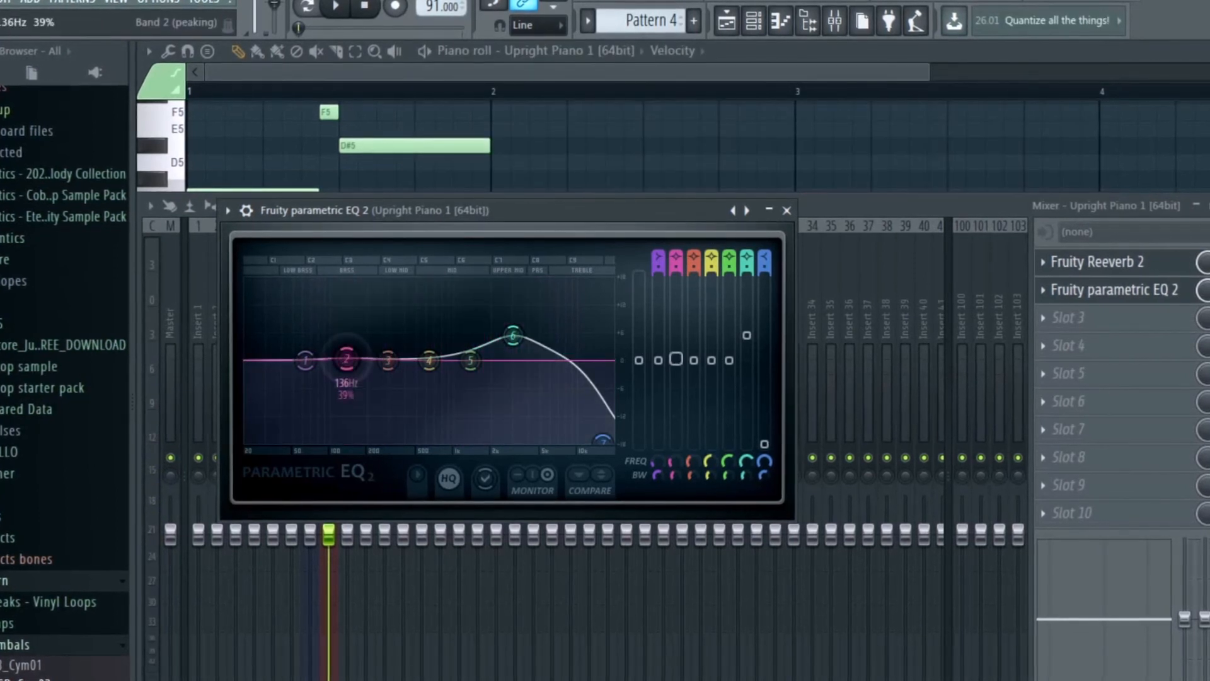
left_click_drag(346, 359, 344, 349)
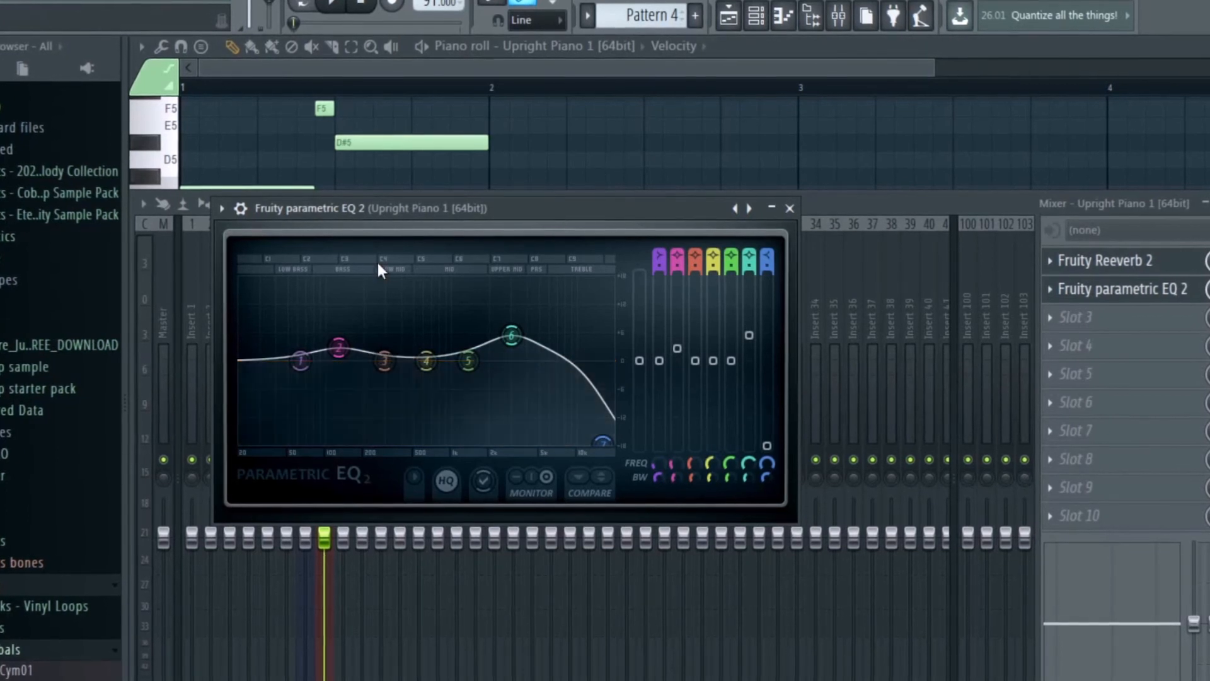
left_click_drag(385, 372, 384, 345)
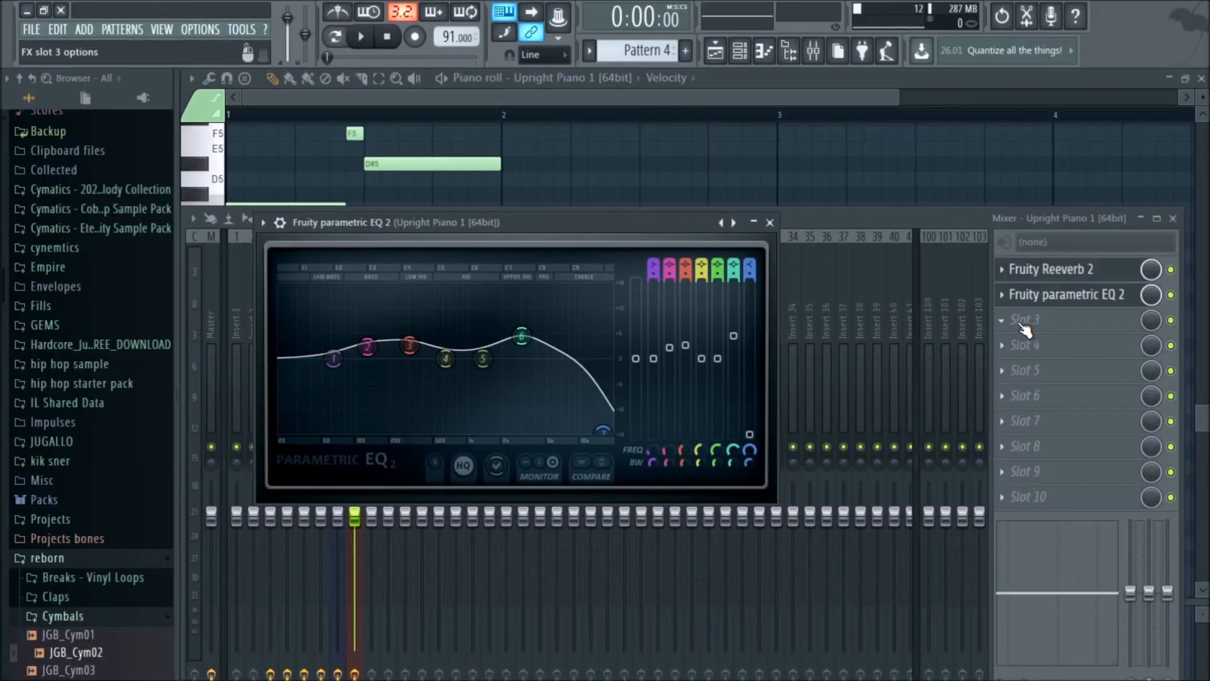
Load Fruity Love Philter in the piano track's third effect slot.
left_click(1022, 325)
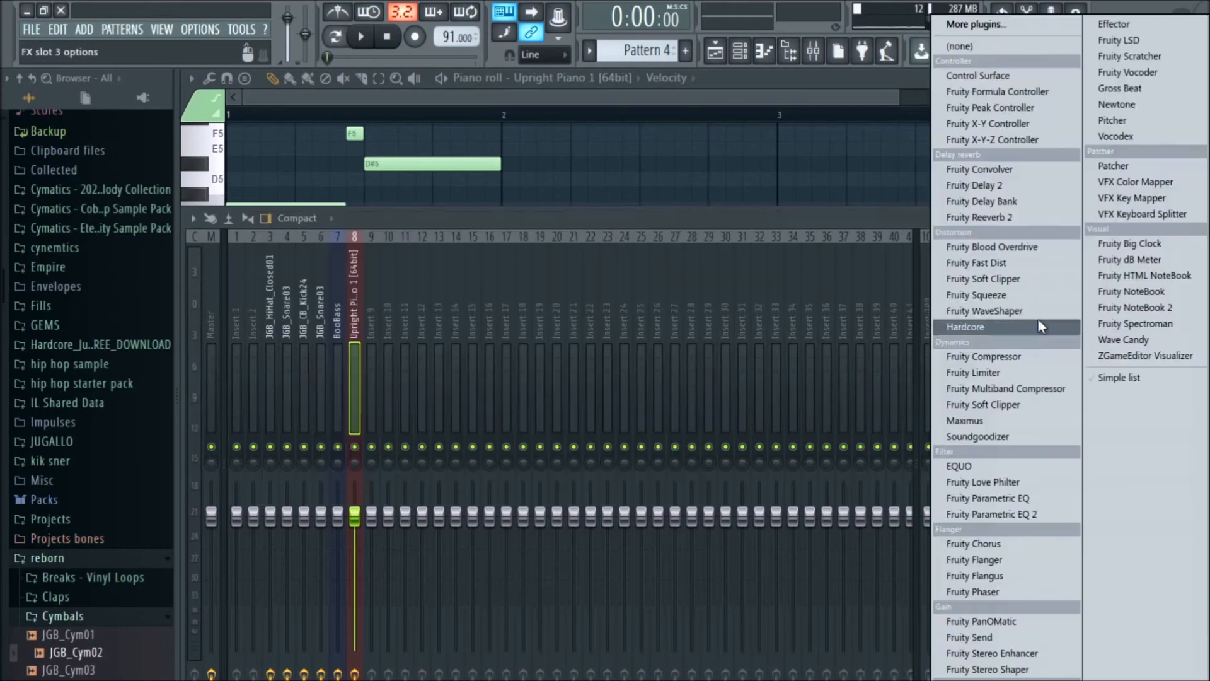
left_click(1029, 481)
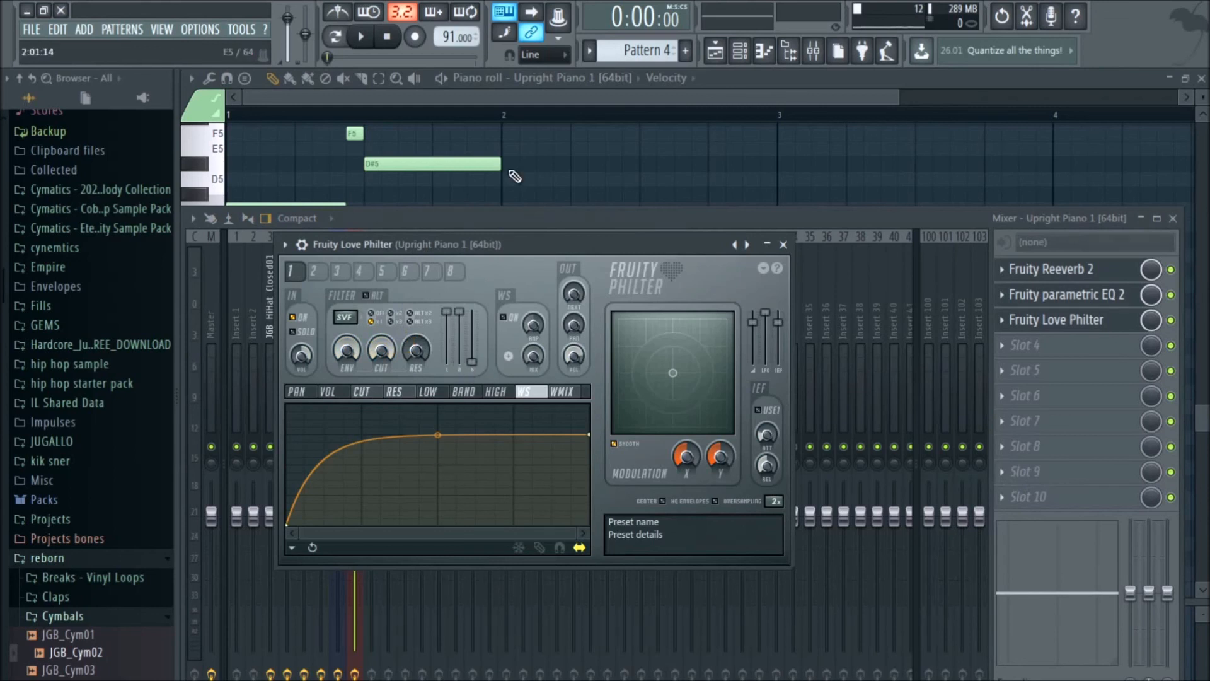
Play Pattern 4's piano notes in the piano roll to hear the effects, then return to the playlist.
left_click(777, 80)
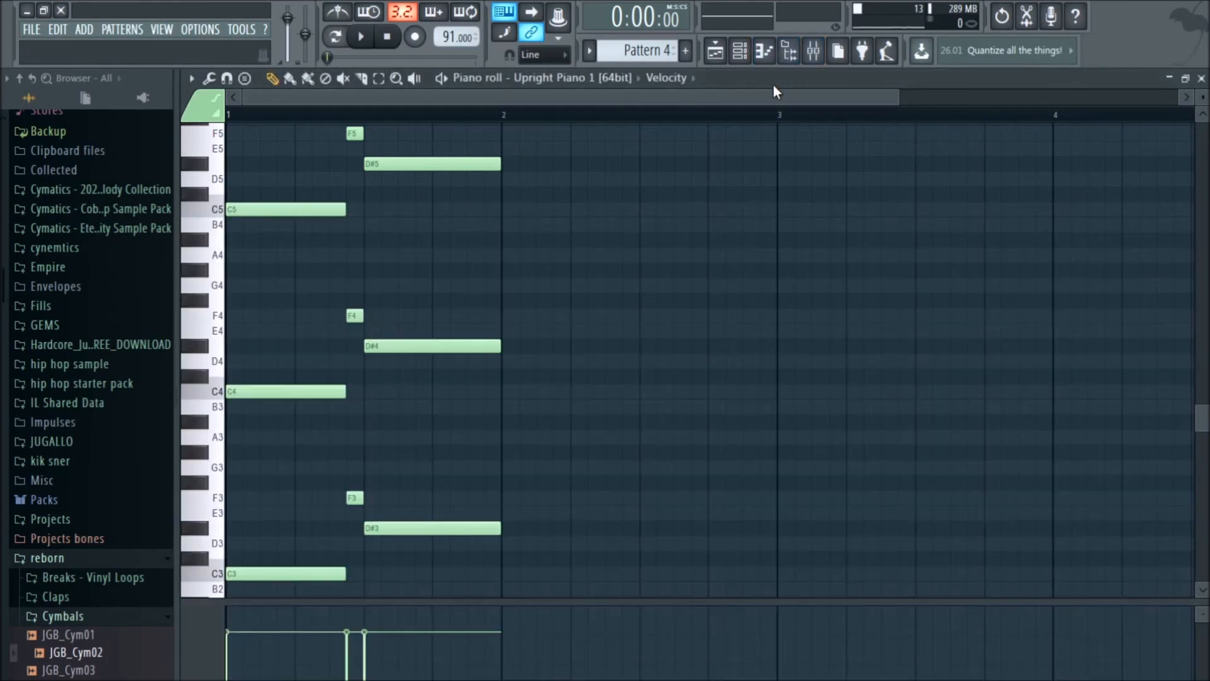
key("space")
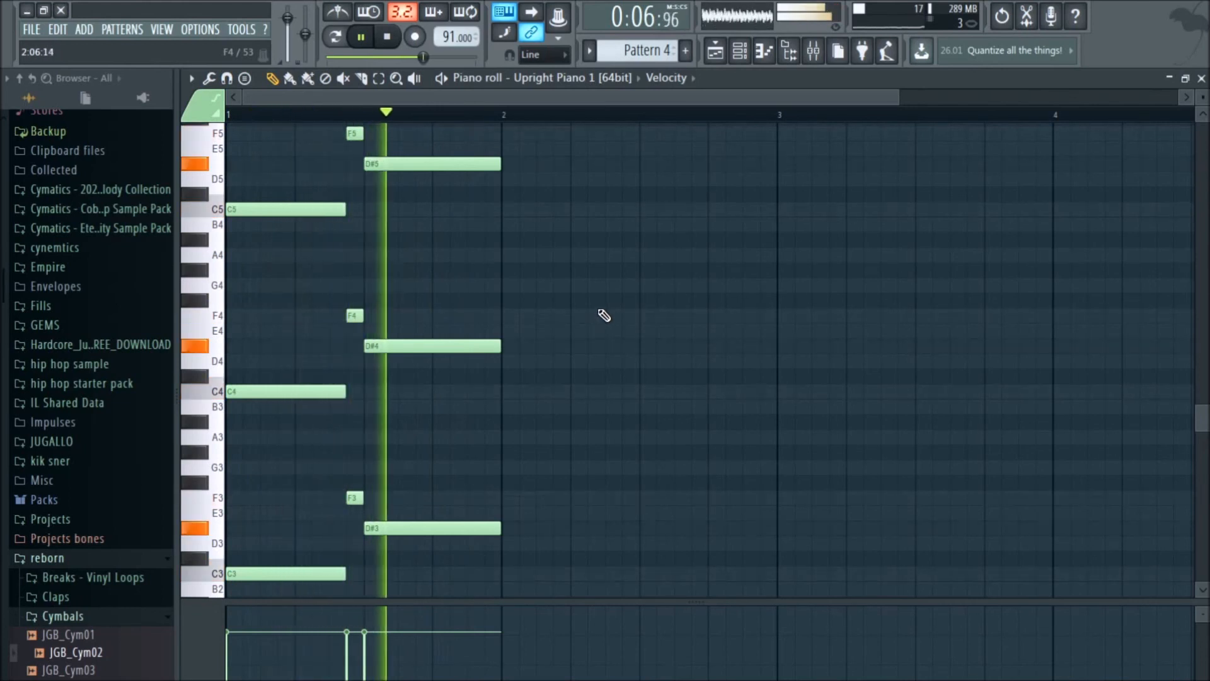
key("space")
left_click(715, 50)
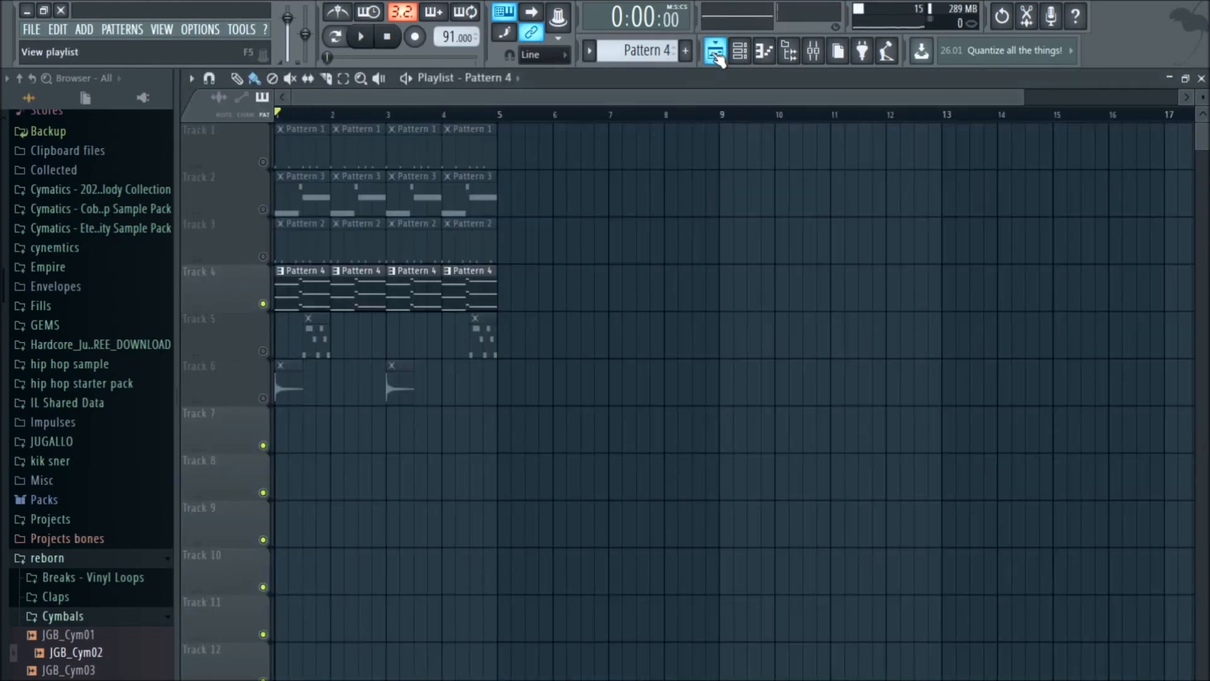